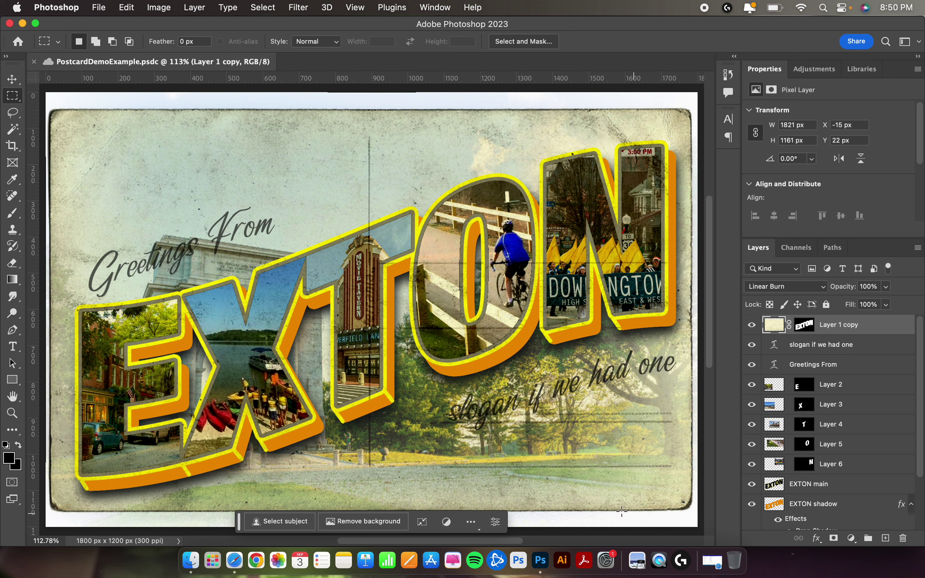
Switch to Safari and open the Postcard Backgrounds folder inside the Retro Postcard folder
click(235, 560)
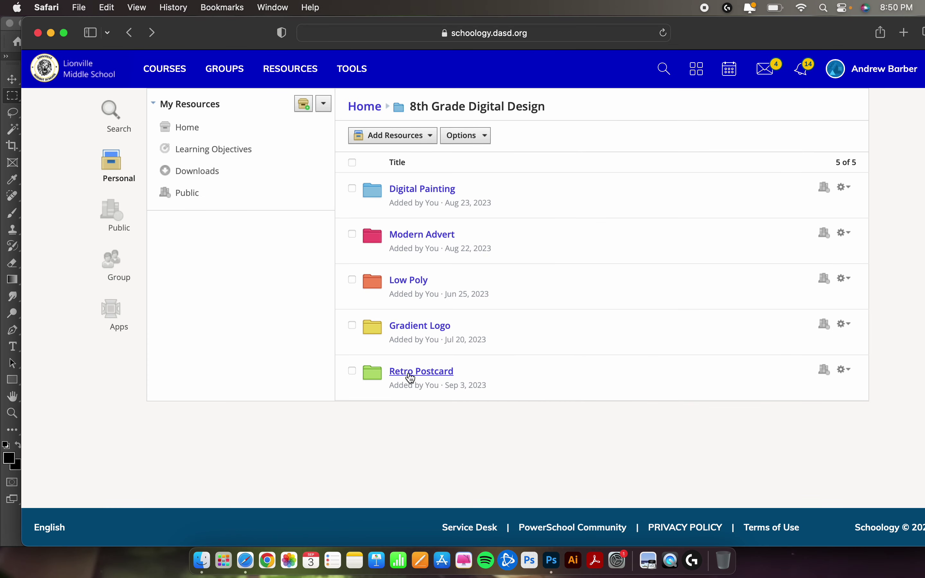
click(446, 371)
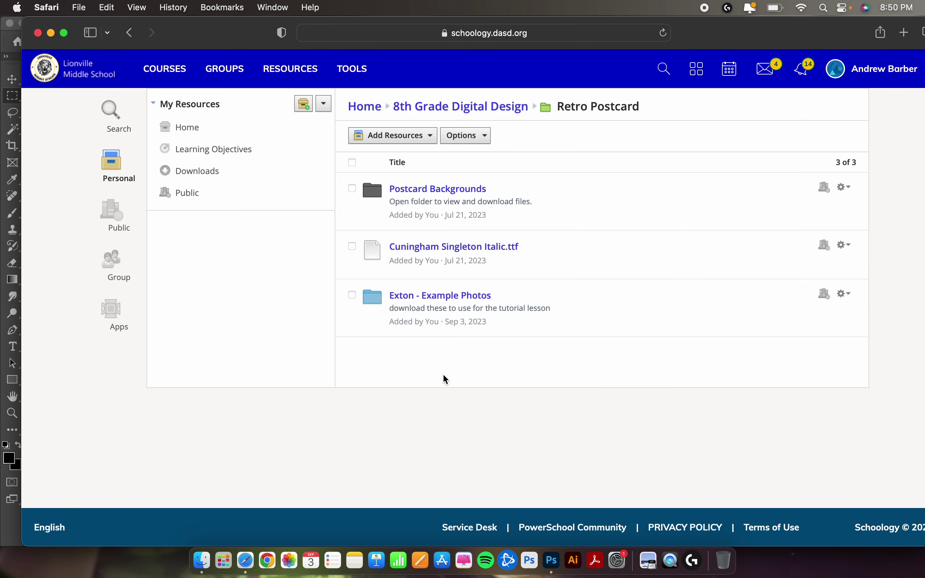
click(464, 192)
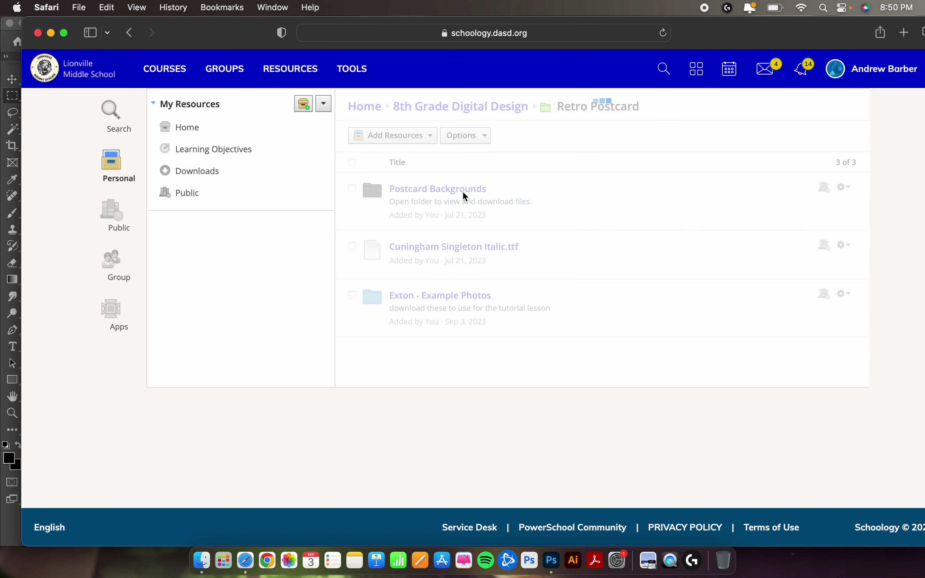
Look through the postcard background images available in the Postcard Backgrounds folder
scroll(467, 267, down, 5)
scroll(467, 267, up, 5)
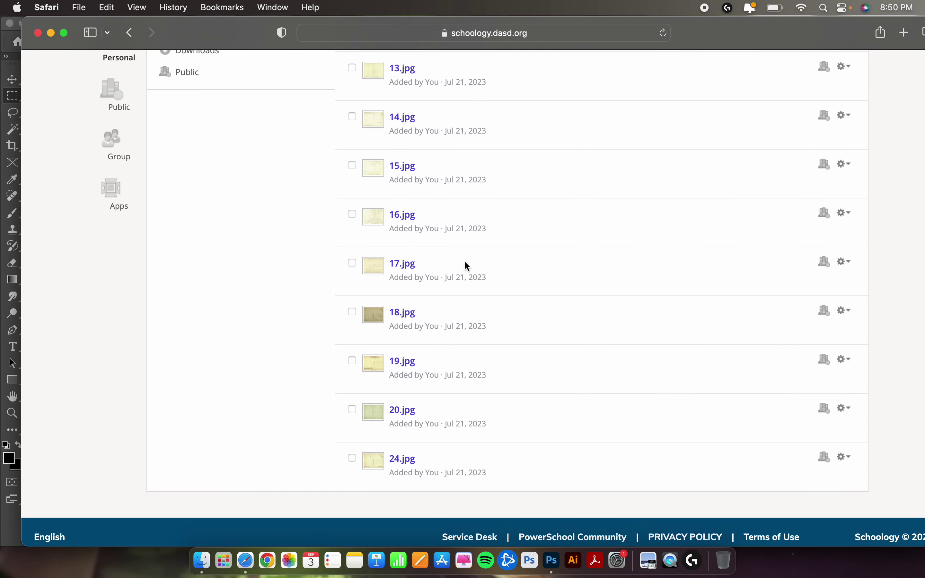
scroll(467, 267, down, 1)
scroll(467, 267, down, 3)
scroll(467, 266, up, 2)
scroll(465, 262, down, 1)
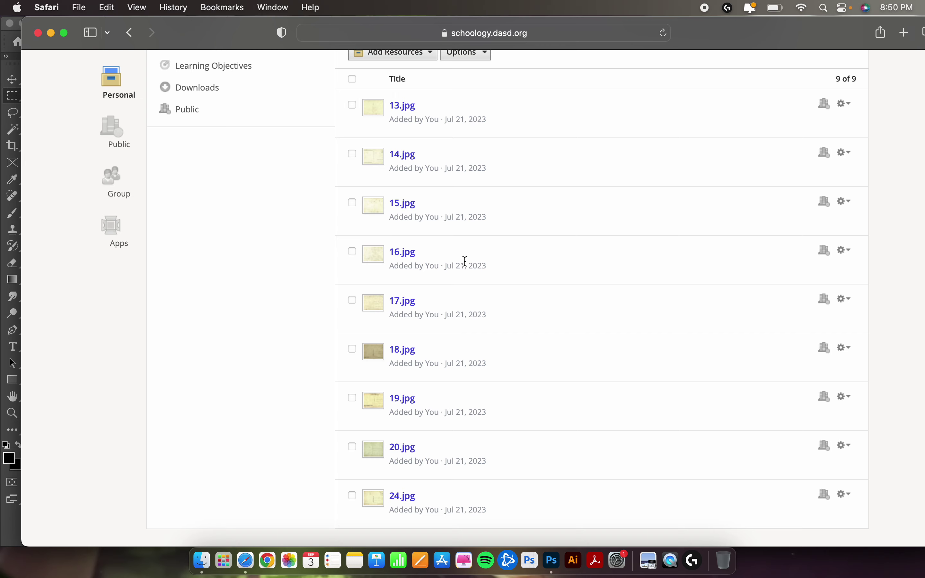
scroll(432, 272, down, 1)
scroll(432, 273, up, 1)
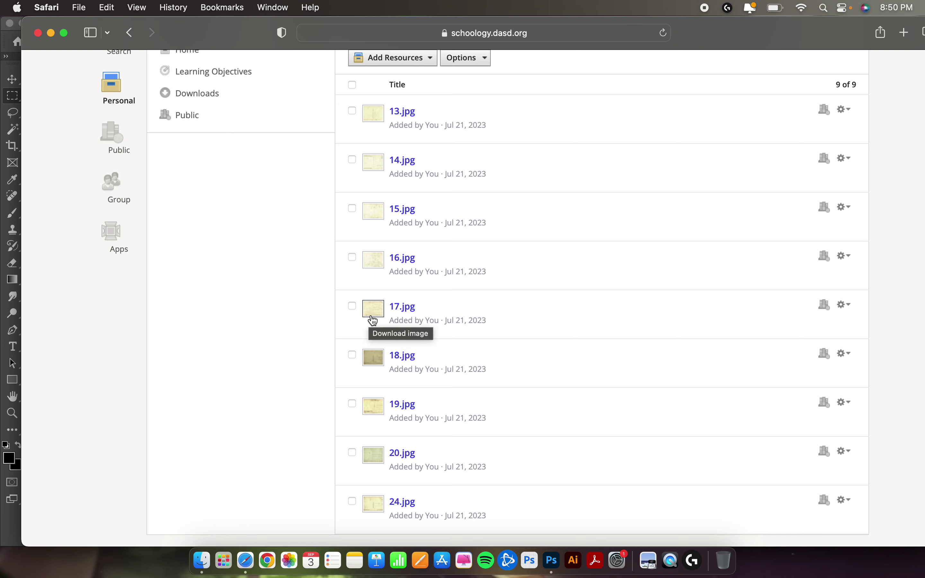
View the 17.jpg postcard background at full size, then close it and return to the folder list
click(410, 313)
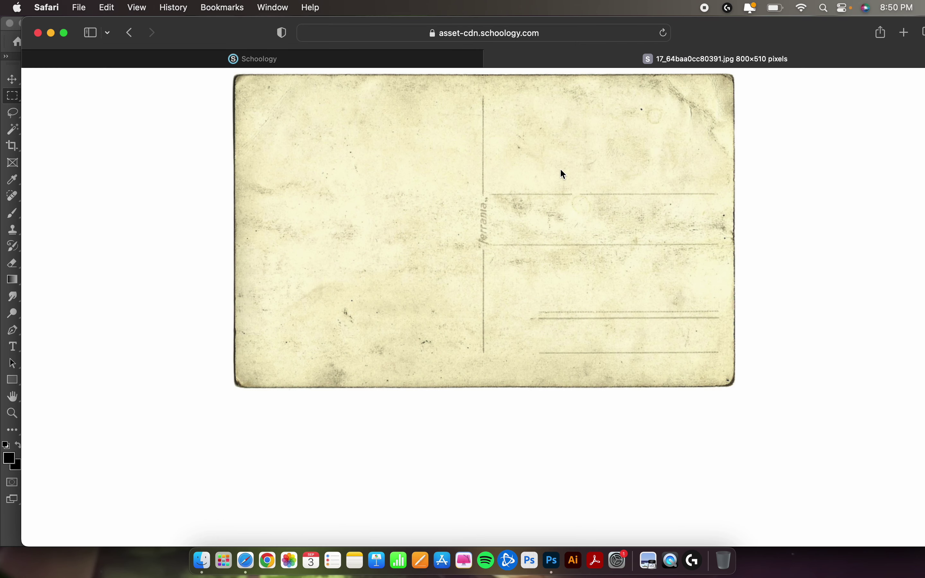
drag(723, 29, 704, 29)
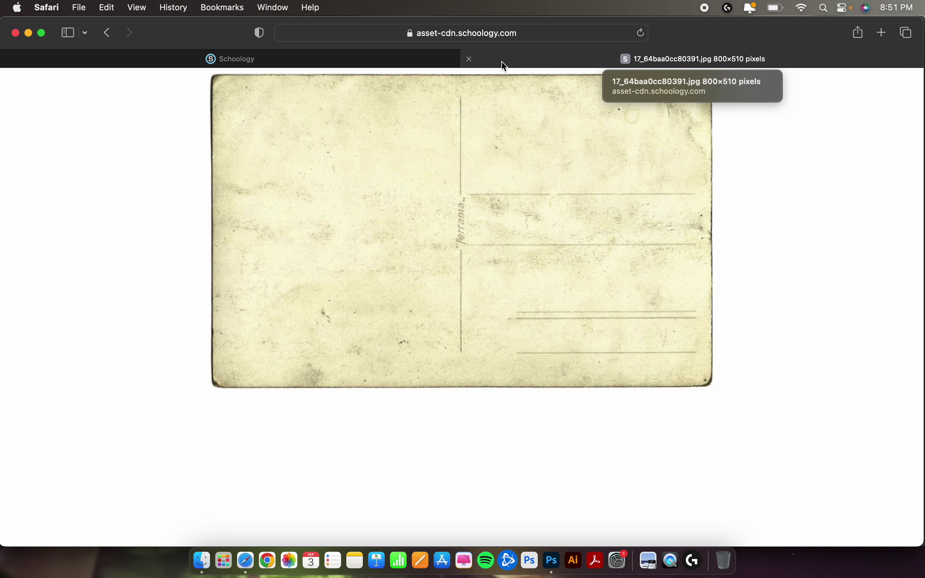
click(471, 64)
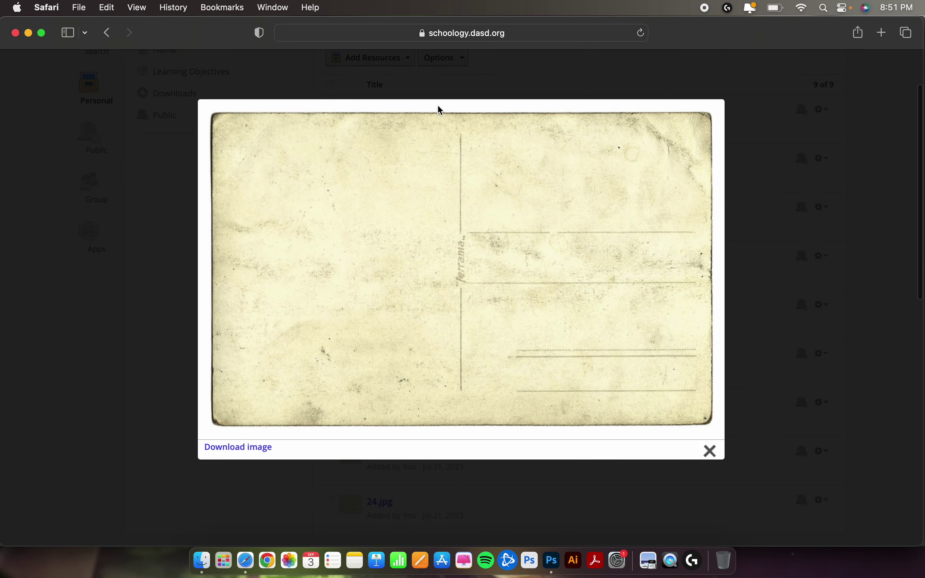
click(451, 81)
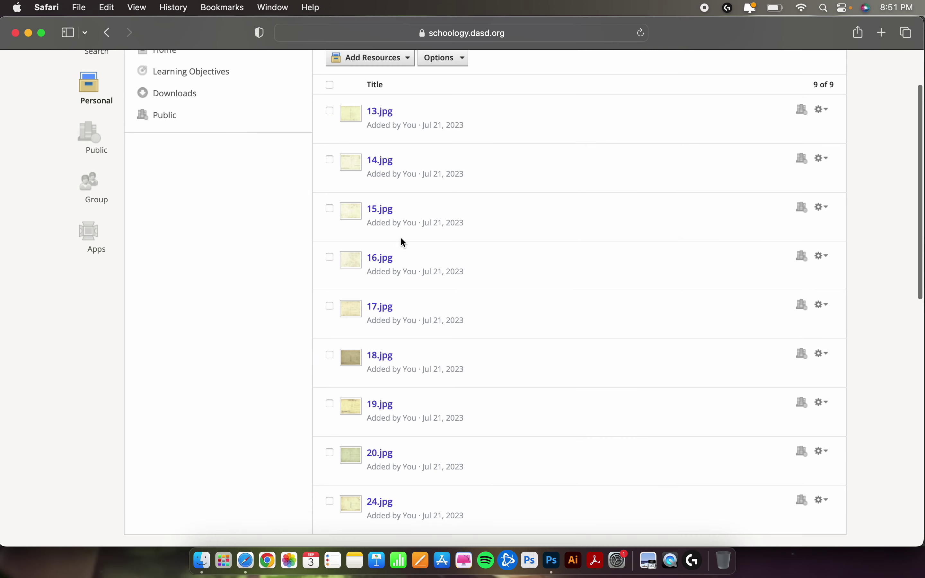
Open the 15.jpg postcard background in its own tab and return to the folder list
click(385, 206)
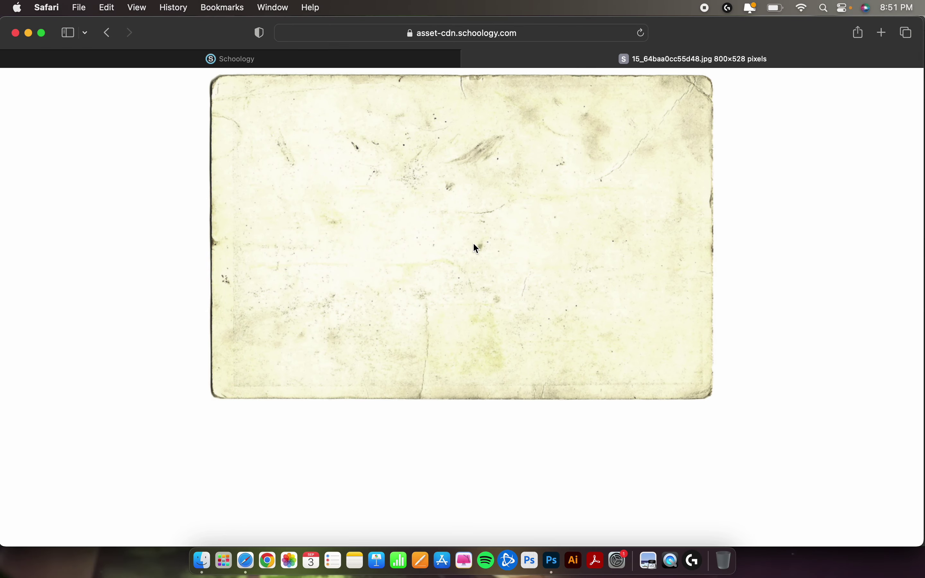
click(363, 60)
click(376, 88)
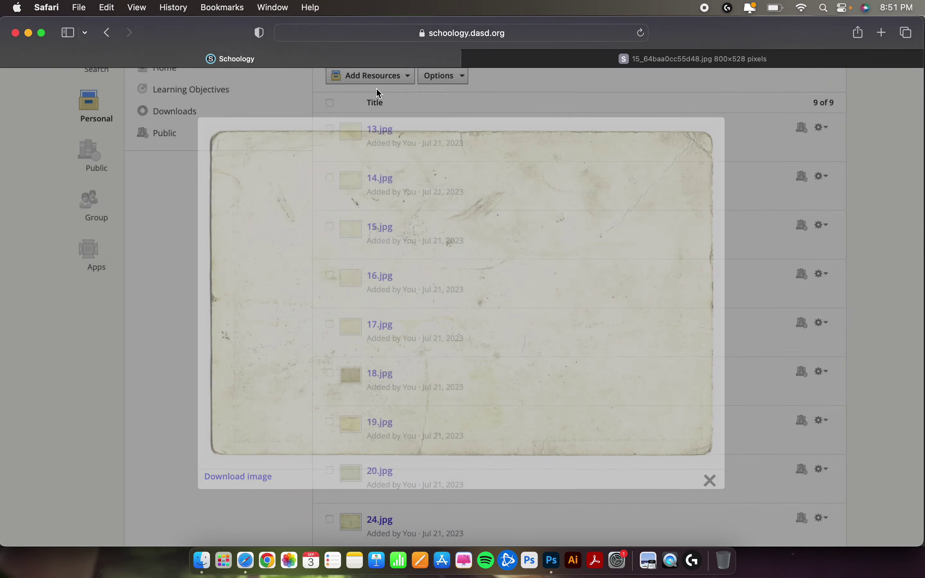
Go back to the Retro Postcard folder and download the font file Cuningham Singleton Italic.ttf
scroll(438, 220, up, 2)
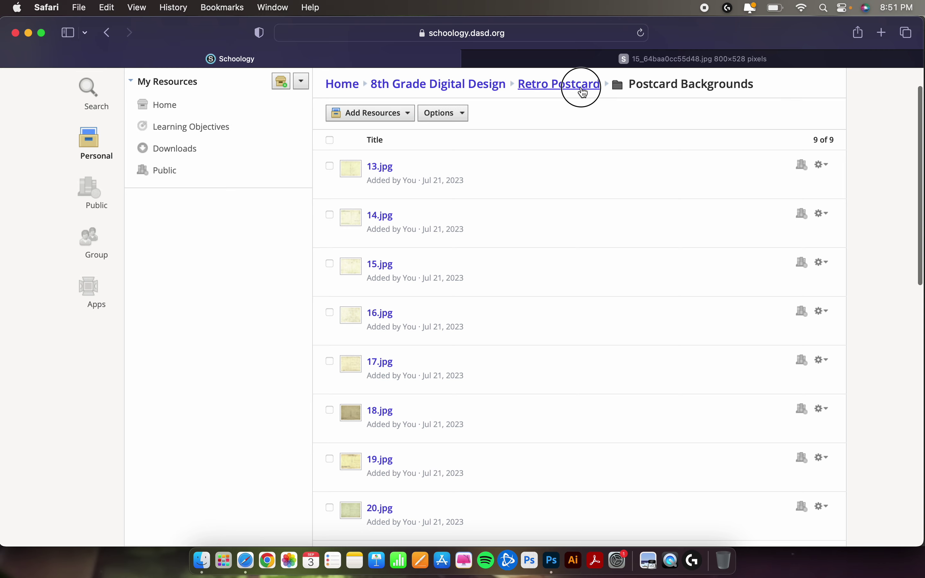
click(584, 92)
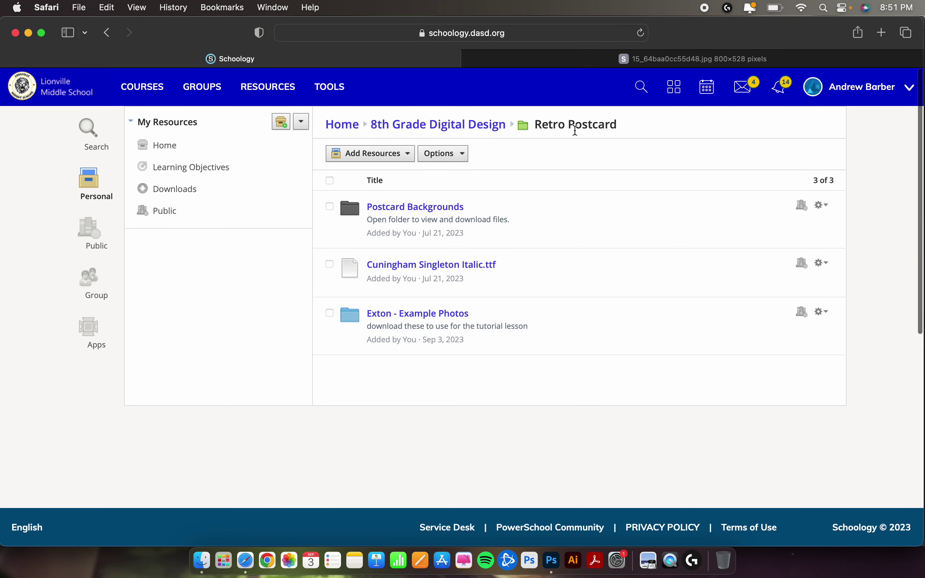
scroll(528, 230, down, 1)
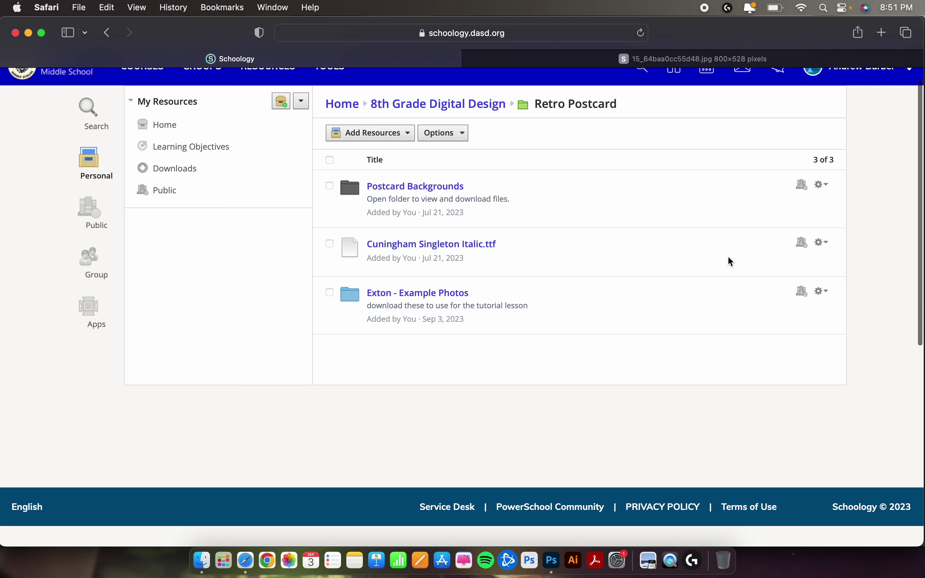
click(478, 252)
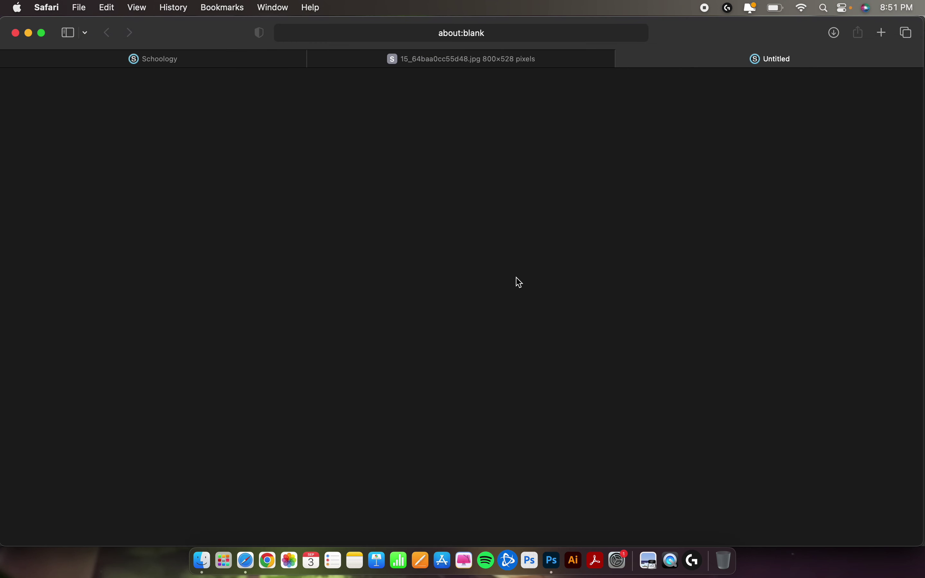
Check the downloaded font file, clear the browser's download list and close the blank tab
click(837, 39)
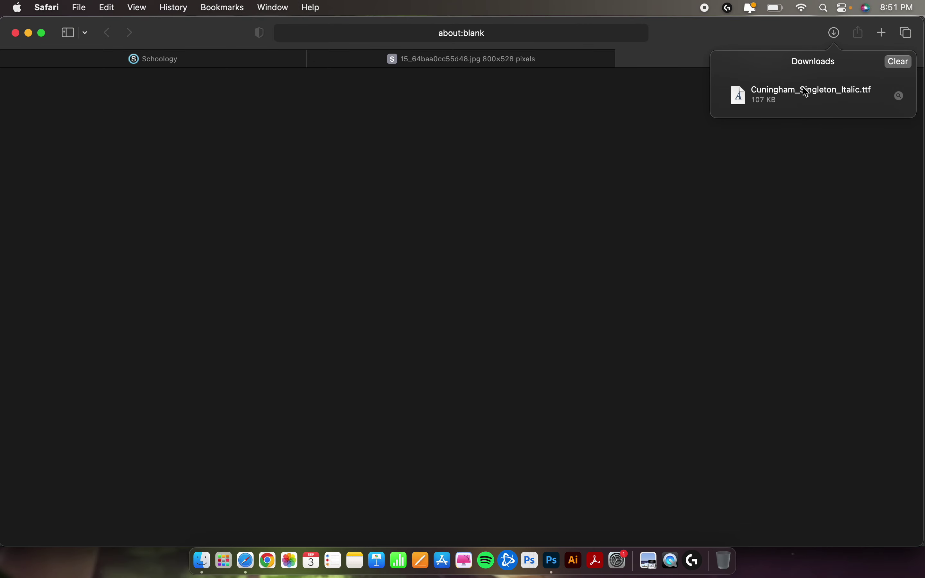
click(897, 63)
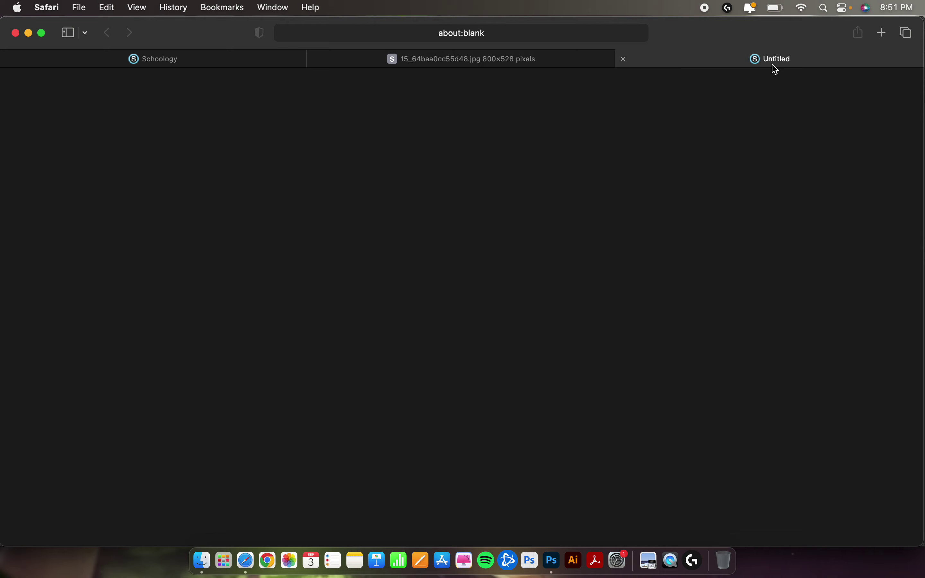
click(622, 60)
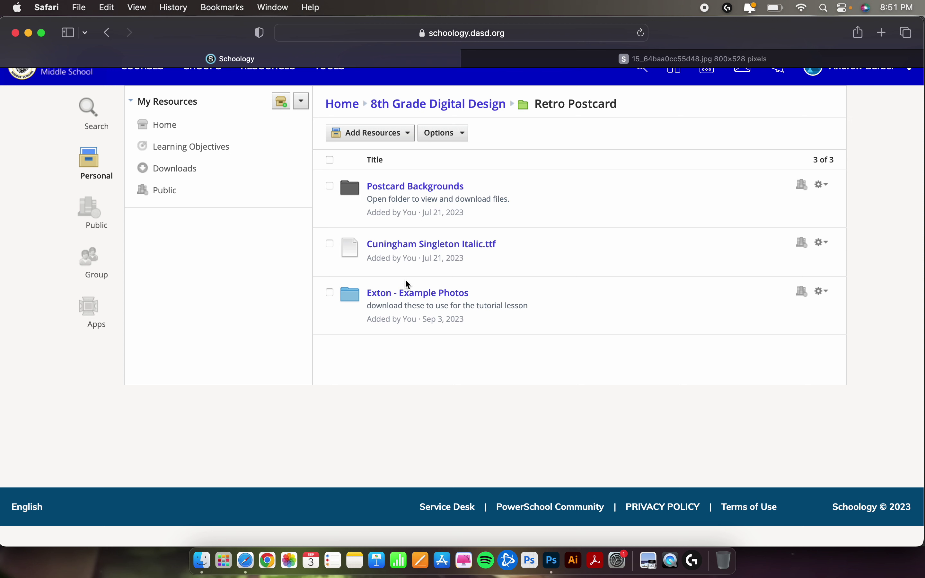
Open the Exton - Example Photos folder and briefly compare it with the example postcard in Photoshop
click(449, 298)
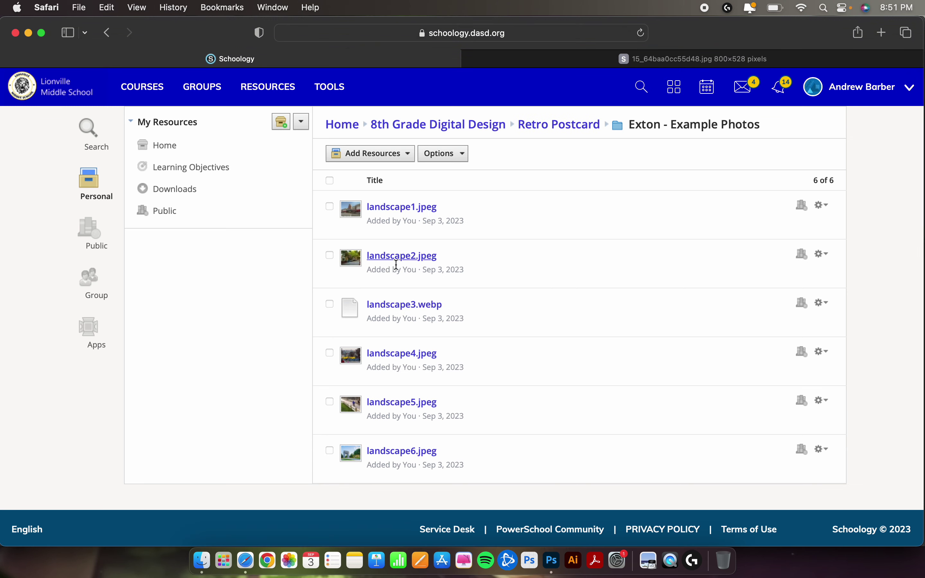
click(553, 569)
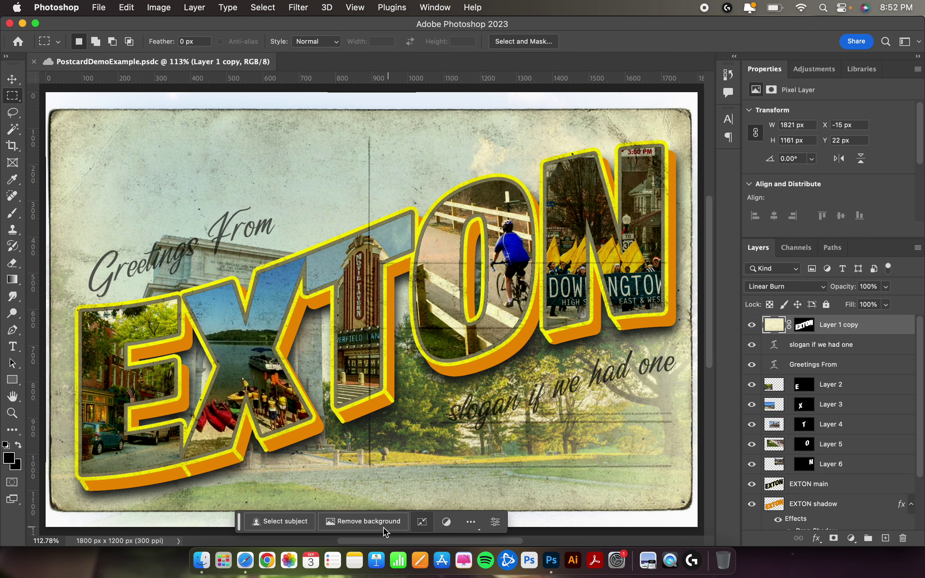
click(245, 561)
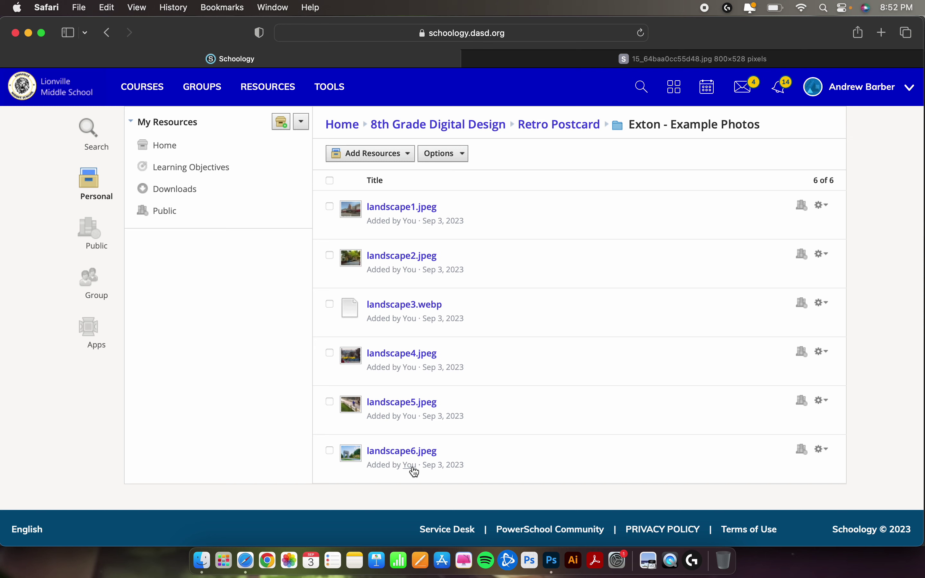
Save landscape1.jpeg at full size to Downloads and close its tab and preview
click(404, 209)
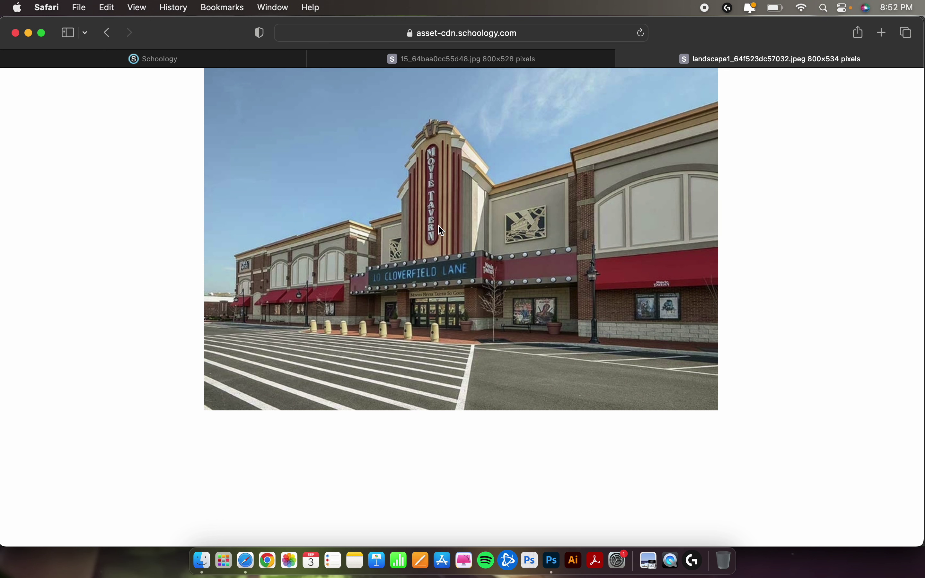
right_click(442, 230)
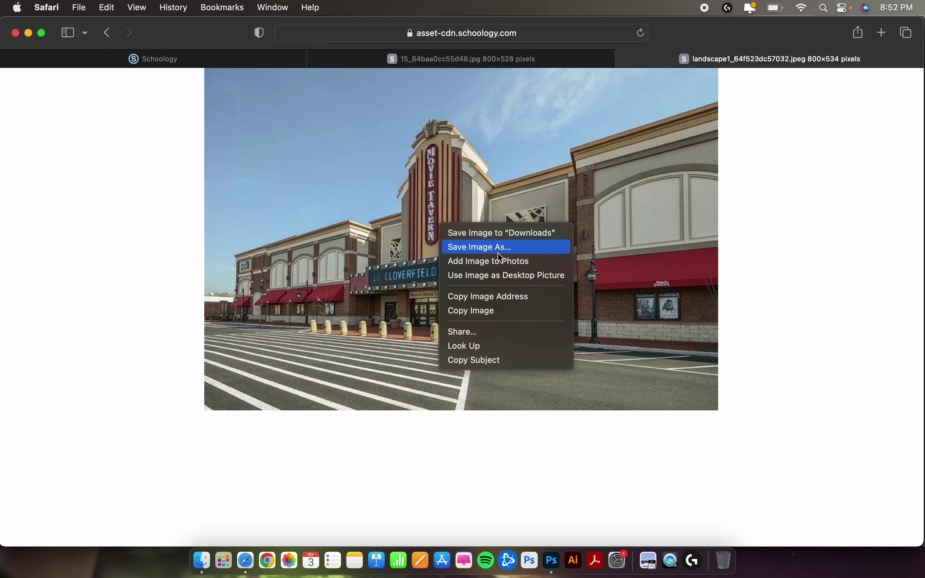
click(541, 233)
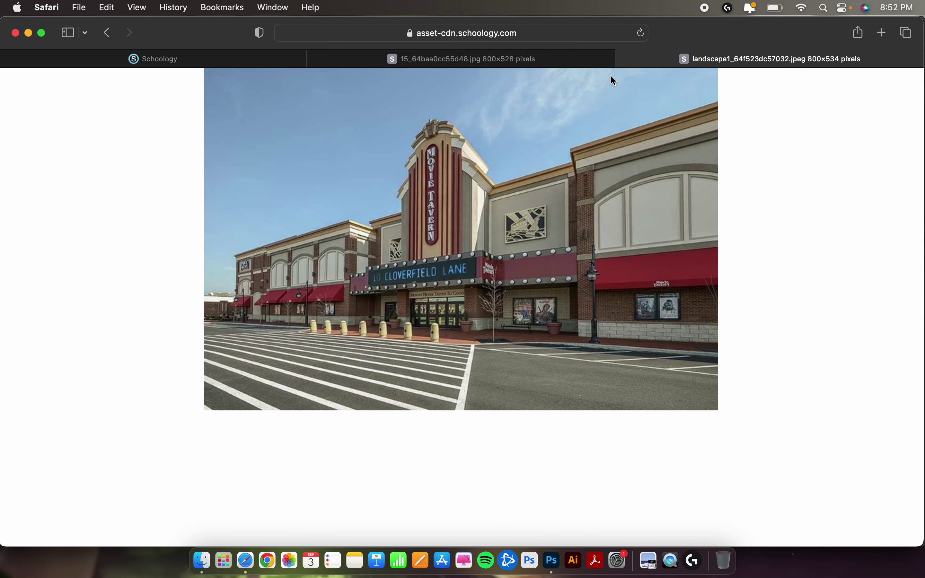
click(621, 59)
click(396, 106)
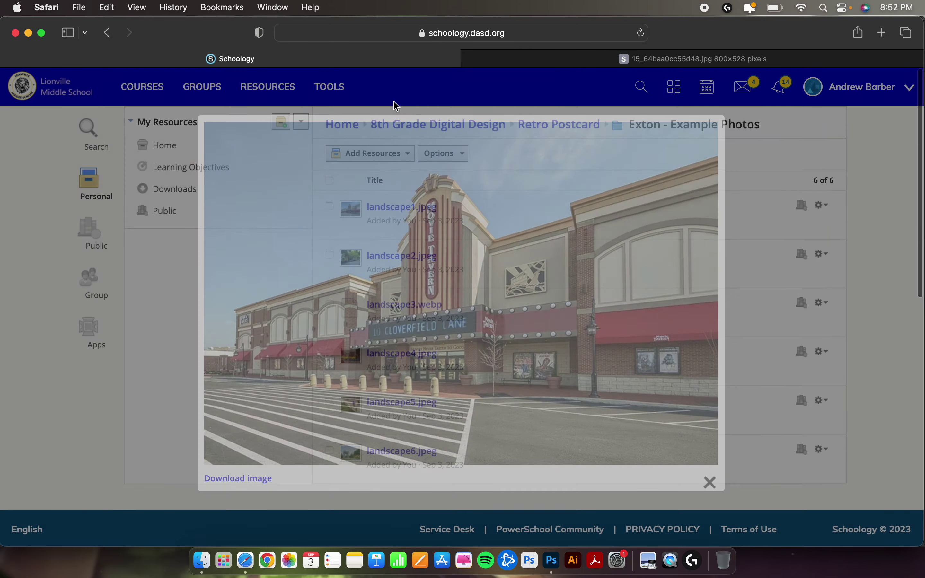
Save landscape2.jpeg at full size to Downloads and close its tab and preview
click(413, 255)
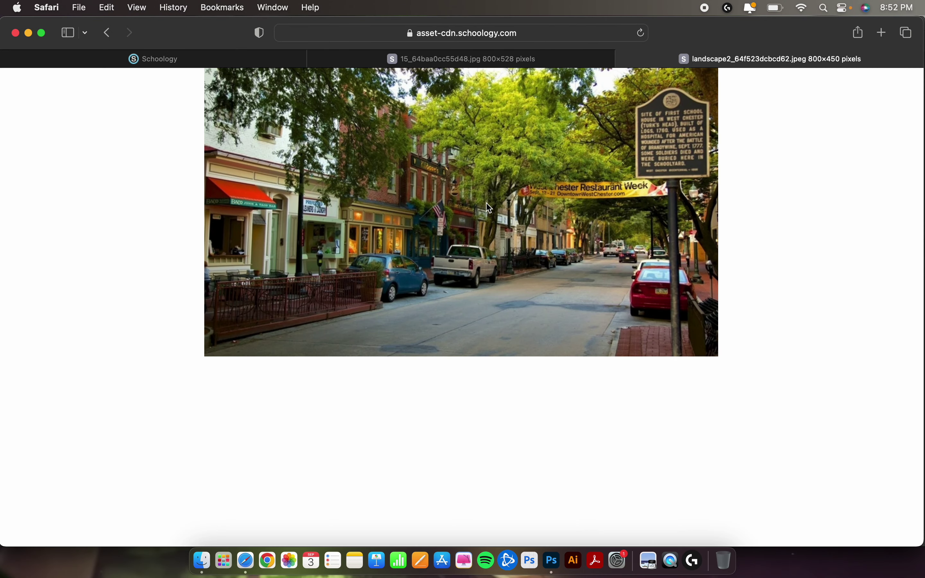
right_click(490, 209)
click(507, 209)
click(621, 60)
click(386, 110)
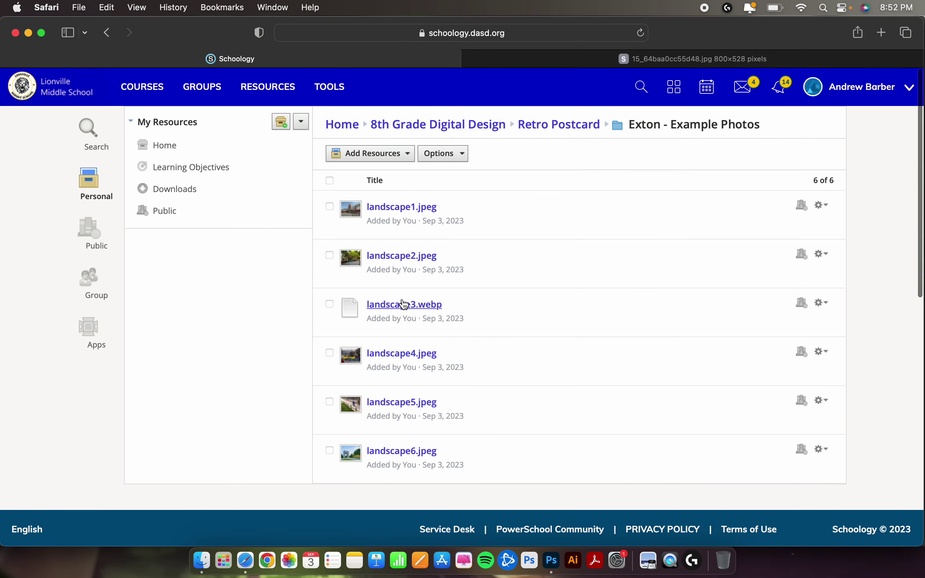
Download landscape3.webp and save landscape4.jpeg to Downloads, closing the tabs and preview they open
click(400, 304)
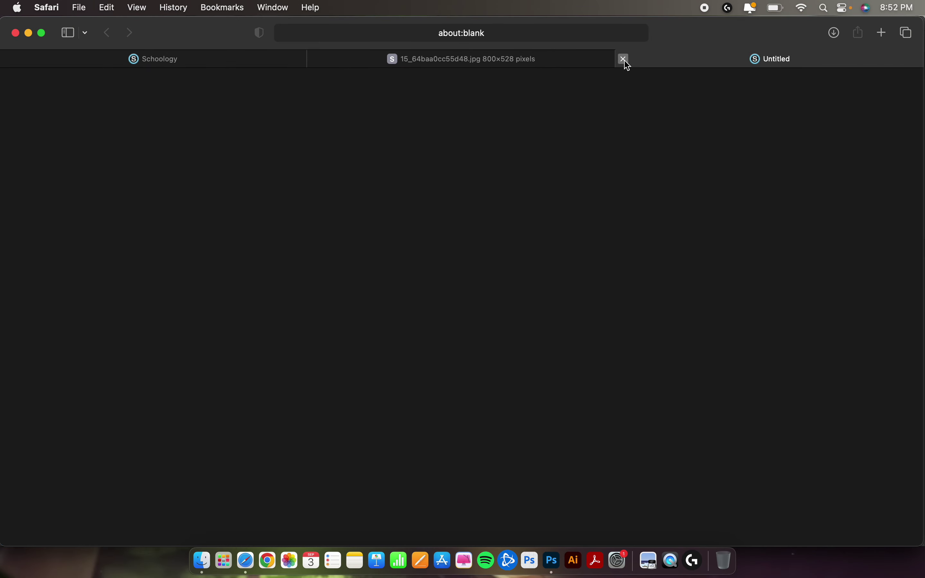
click(627, 64)
click(434, 353)
right_click(455, 280)
click(483, 288)
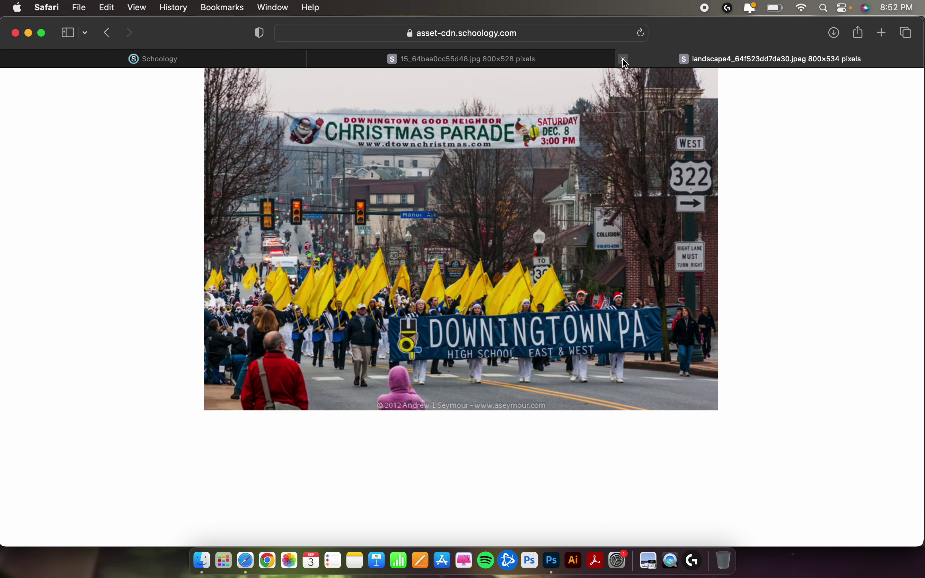
click(623, 60)
click(306, 97)
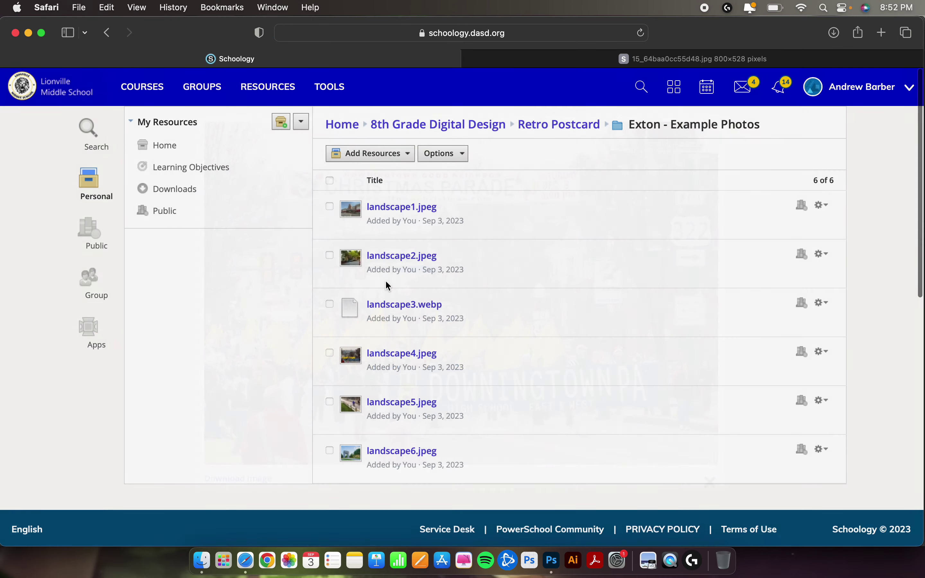
Save landscape5.jpeg at full size to Downloads and close its tab and preview
click(400, 403)
right_click(503, 162)
click(522, 169)
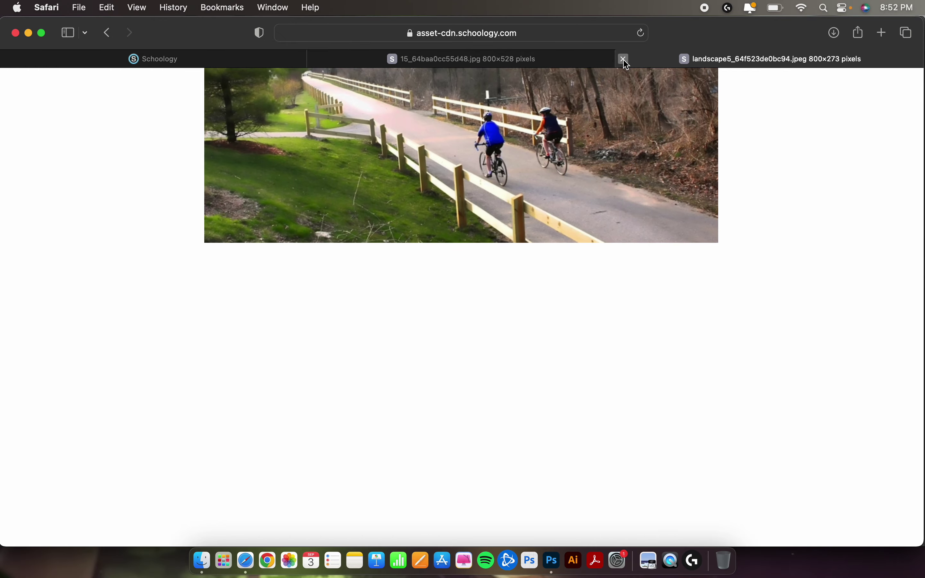
click(625, 60)
click(346, 103)
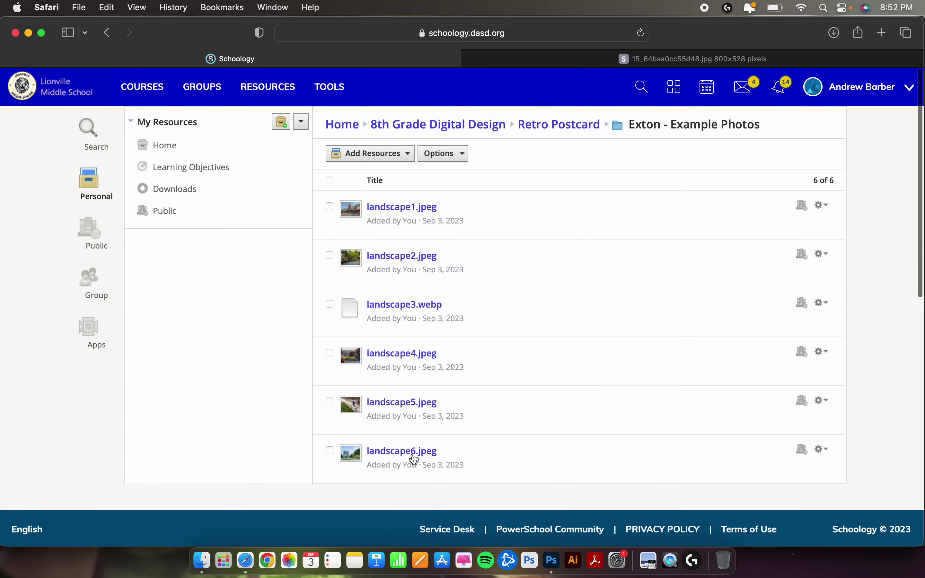
Save landscape6.jpeg at full size to Downloads and close its tab
click(414, 458)
right_click(424, 258)
click(476, 265)
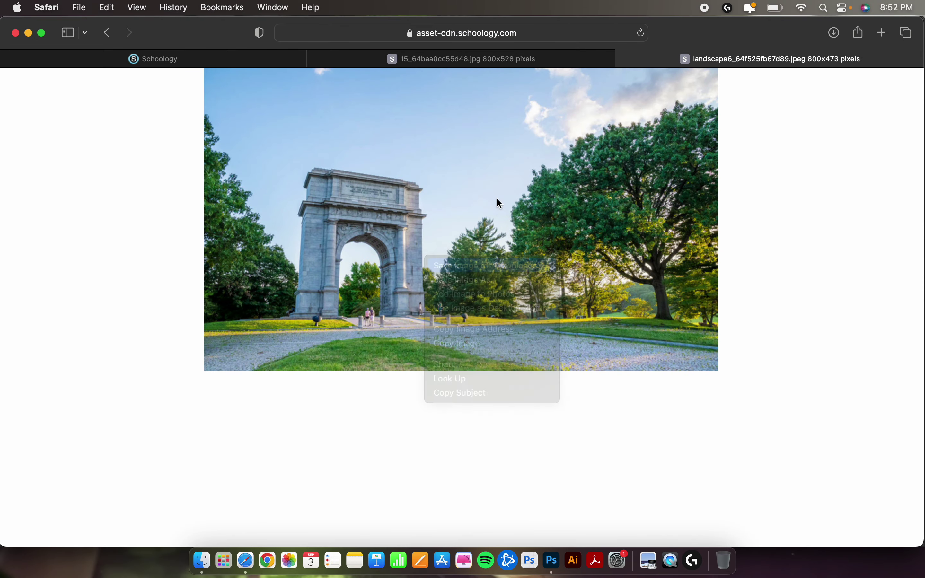
click(625, 60)
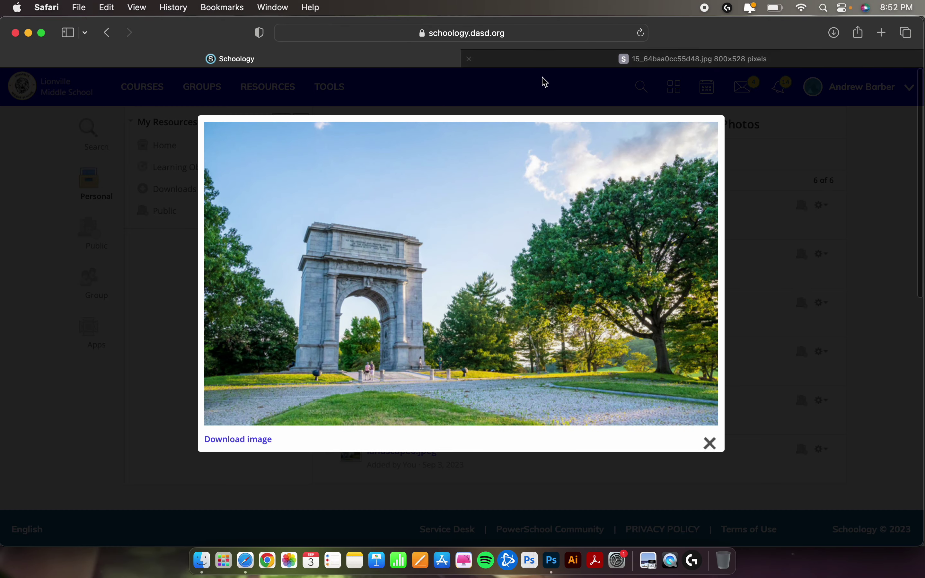
Close the landscape6.jpeg preview and check the downloaded files in Finder's Downloads folder
click(451, 93)
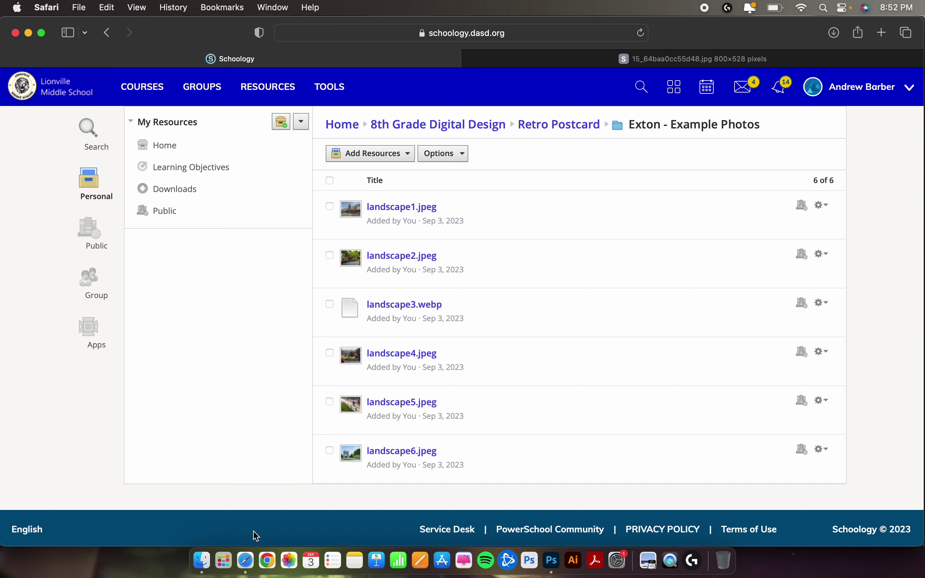
click(201, 558)
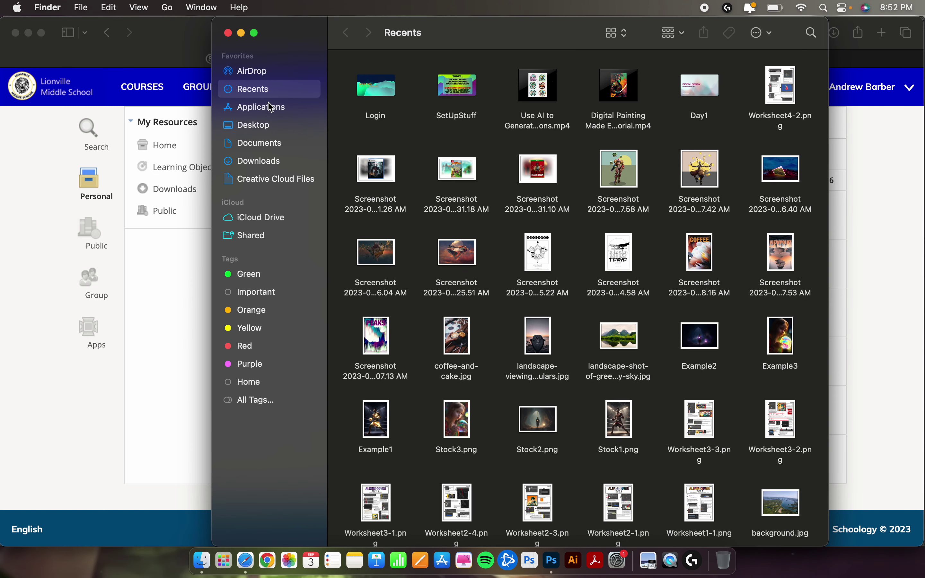
click(256, 163)
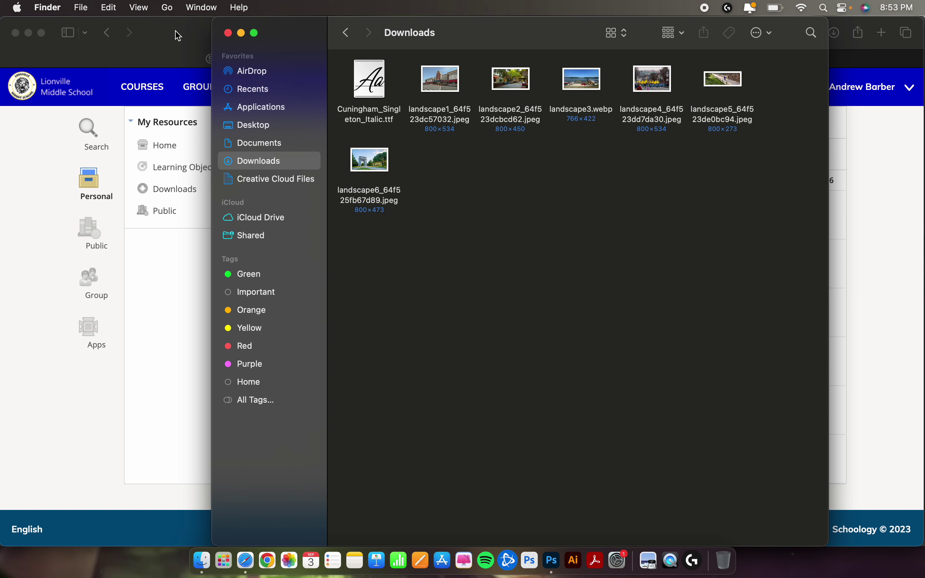
Switch to Photoshop 2023 and create a 6 x 4 inch, 300 ppi, RGB Color document named PostcardVideo
click(556, 562)
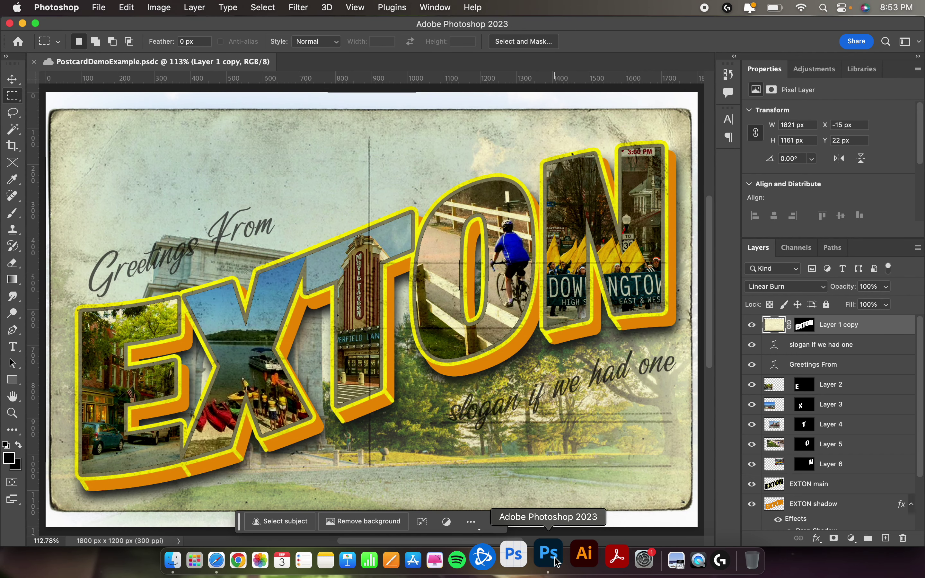
click(16, 43)
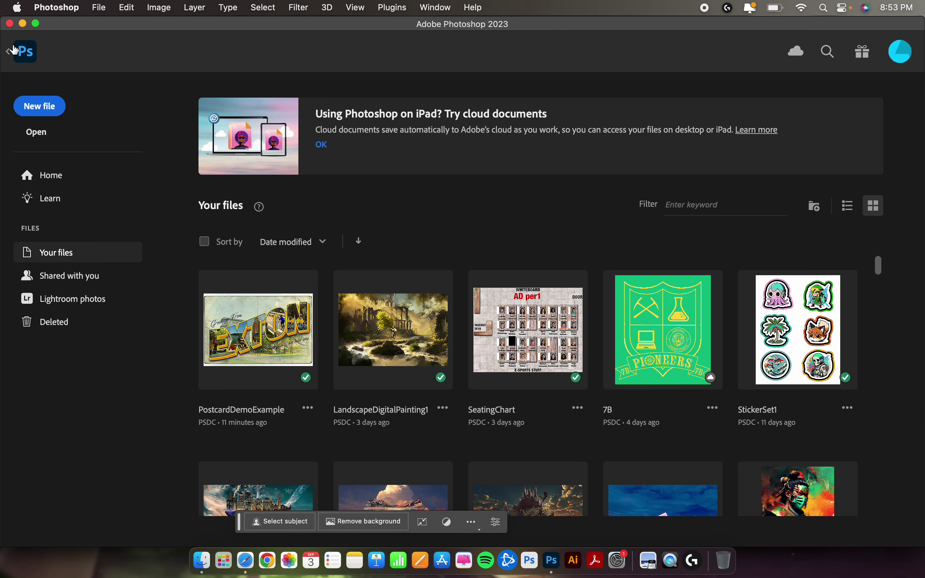
click(61, 116)
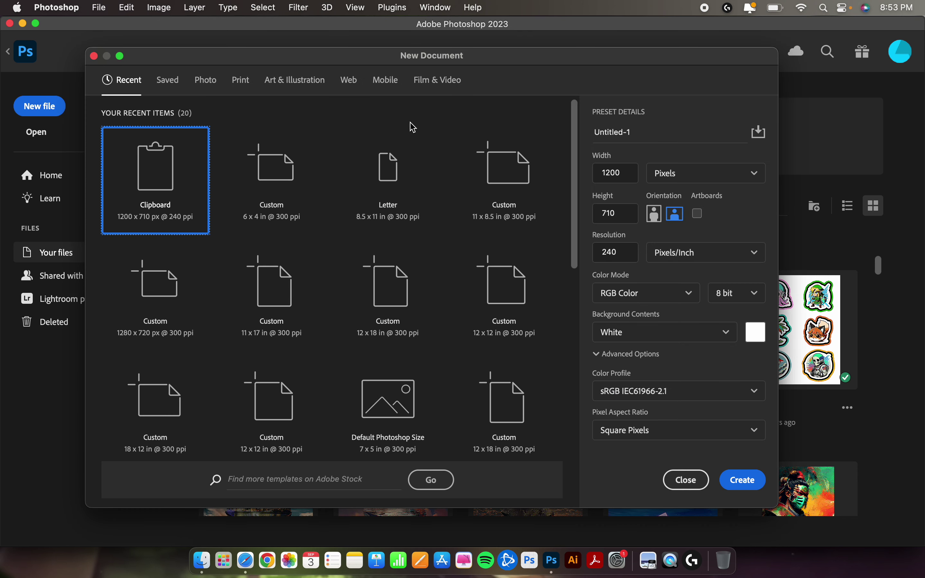
click(292, 196)
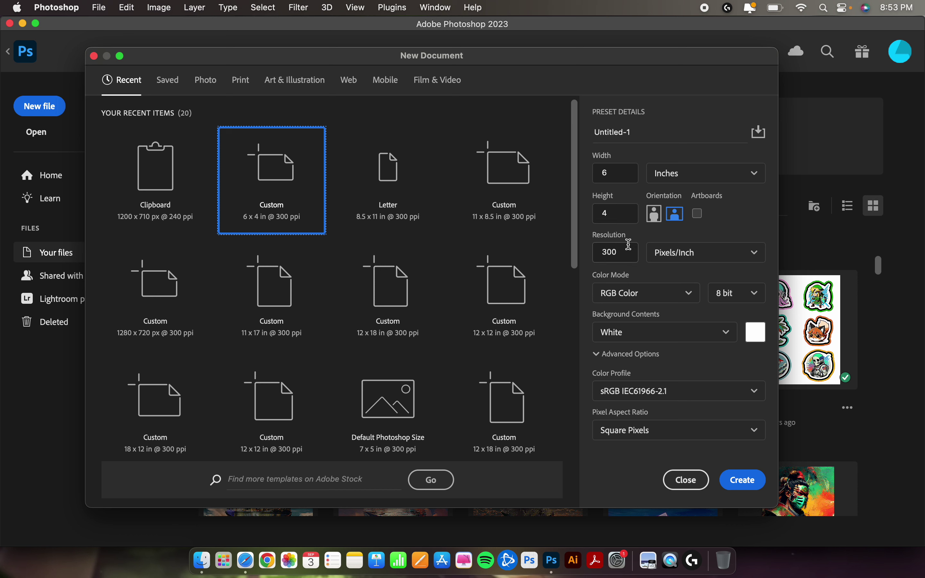
click(662, 298)
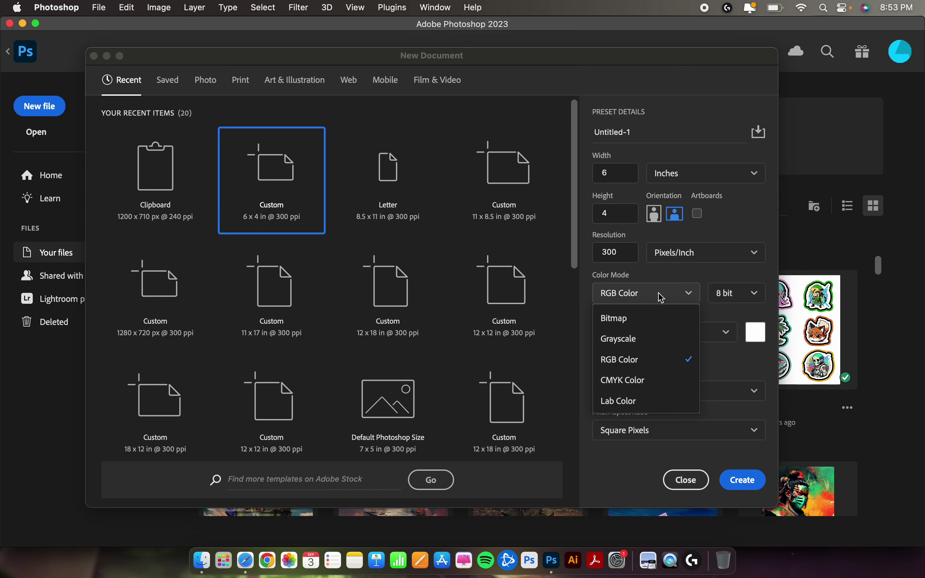
click(652, 366)
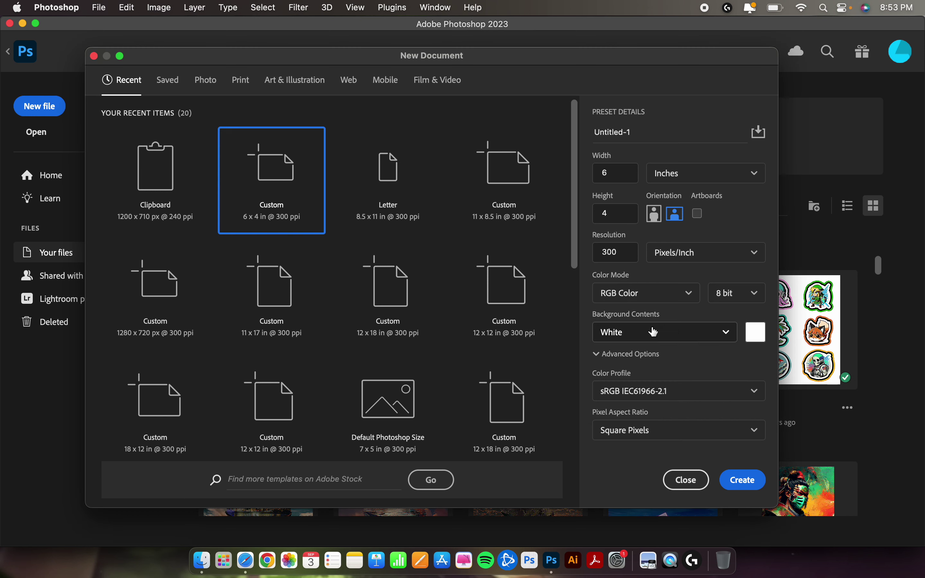
drag(644, 126, 581, 141)
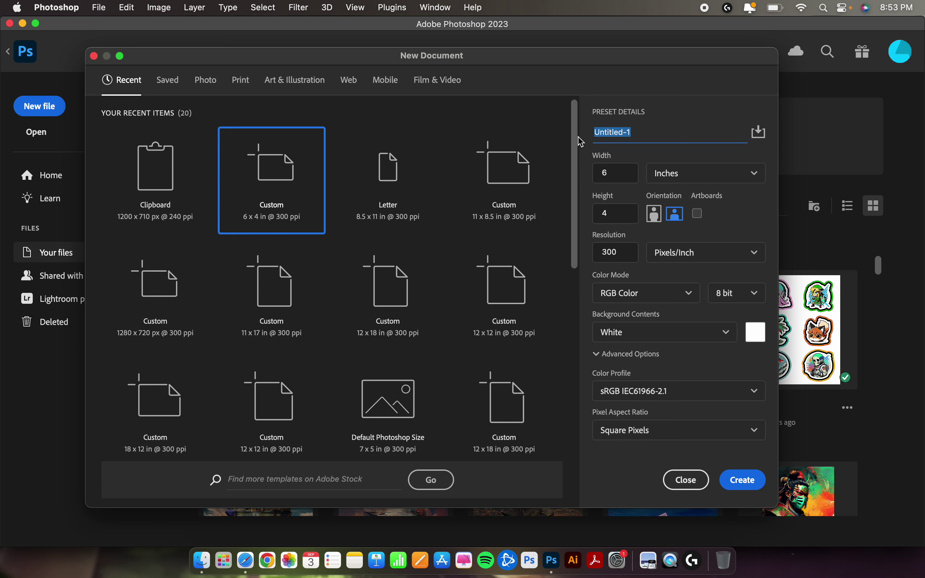
text(PostcardVideo)
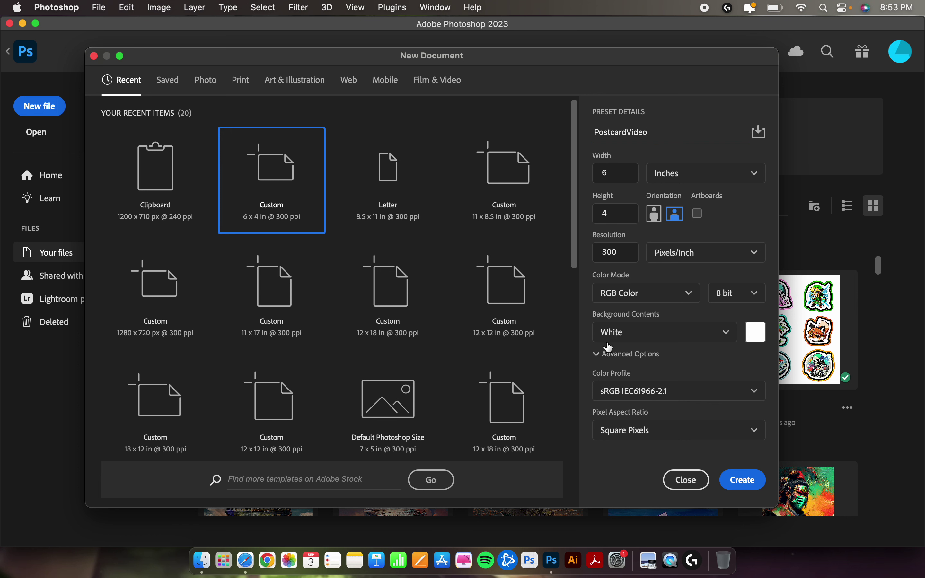
click(746, 486)
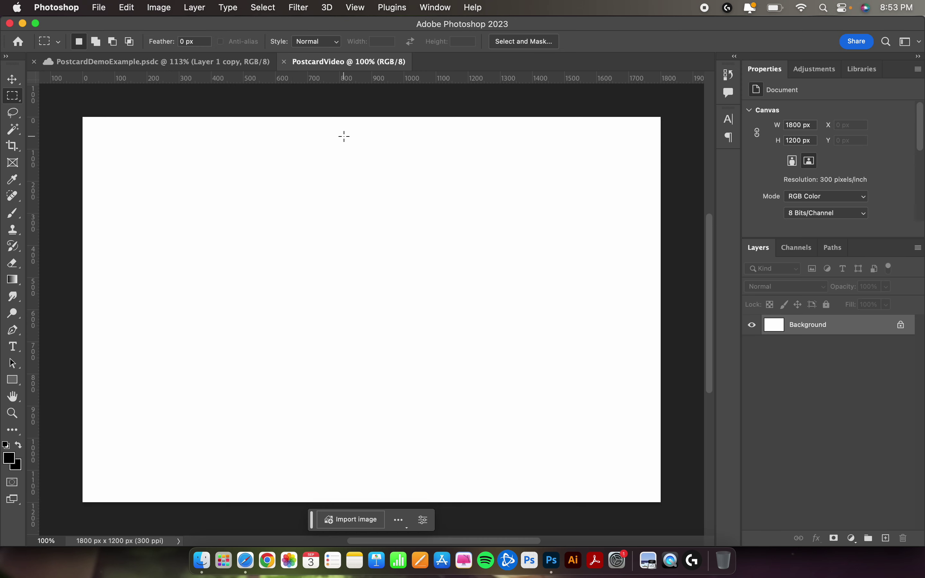
Copy the old paper texture image from its Safari tab and paste it into the PostcardVideo document in Photoshop
click(245, 561)
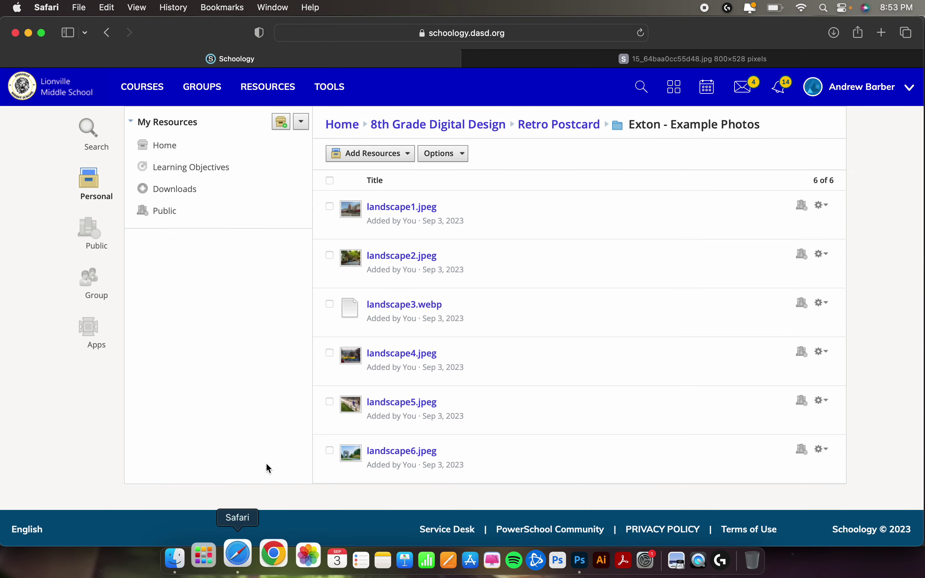
click(690, 62)
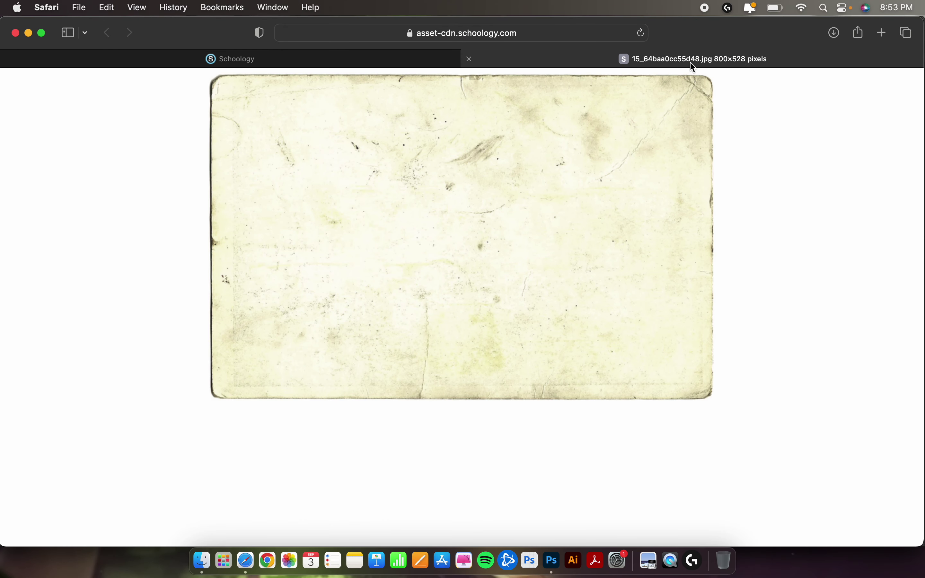
right_click(533, 191)
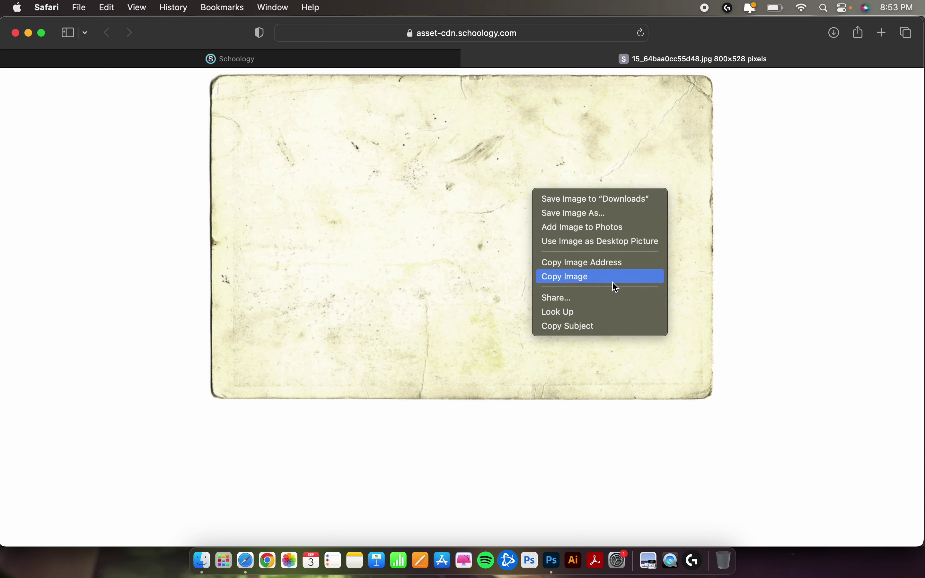
click(636, 284)
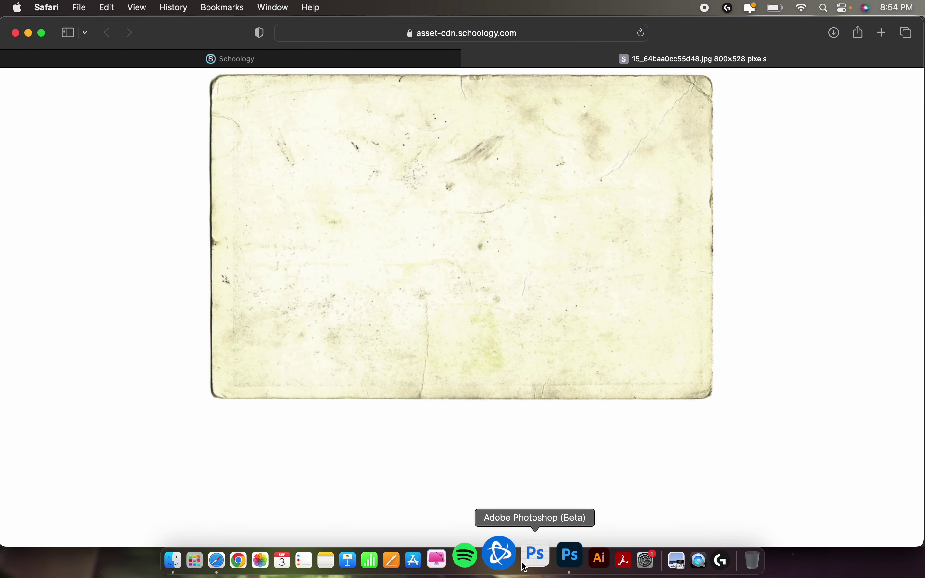
click(552, 560)
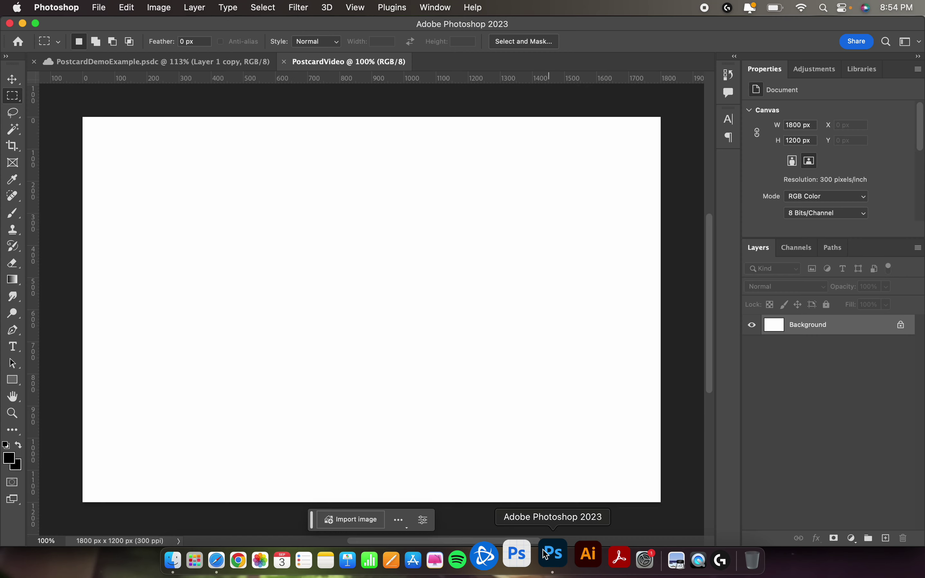
click(130, 10)
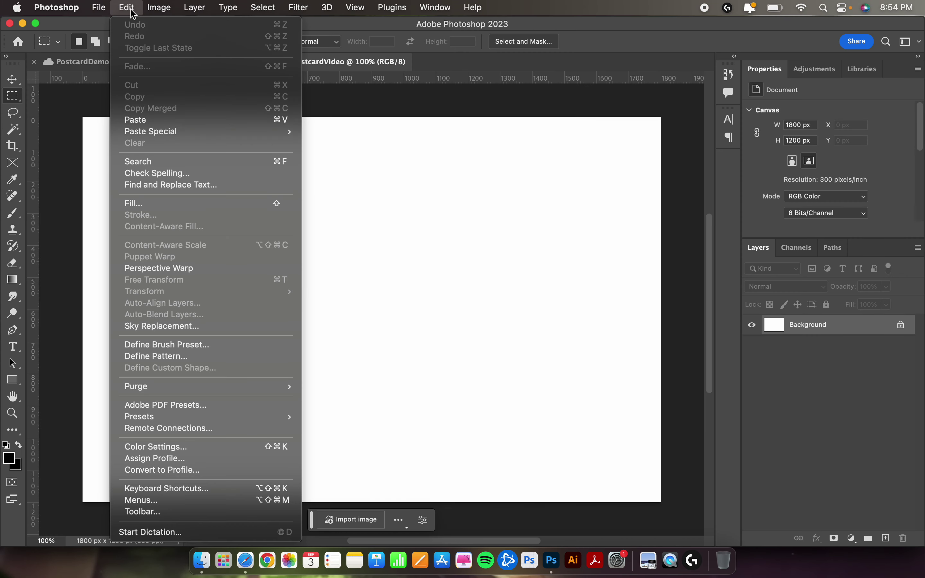
click(162, 124)
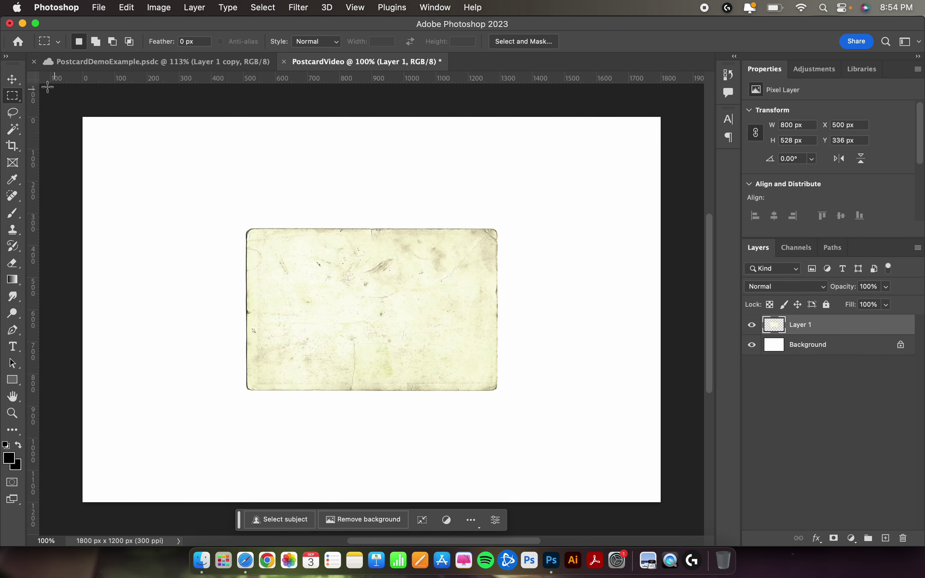
Scale the pasted paper texture to about 1821 x 1202 px so that it covers the whole canvas
click(15, 81)
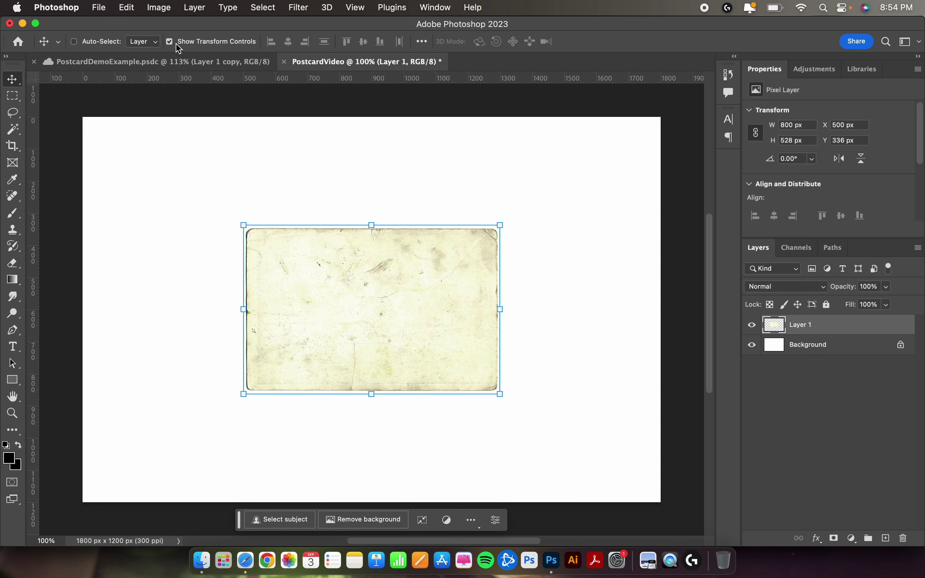
drag(243, 226, 78, 119)
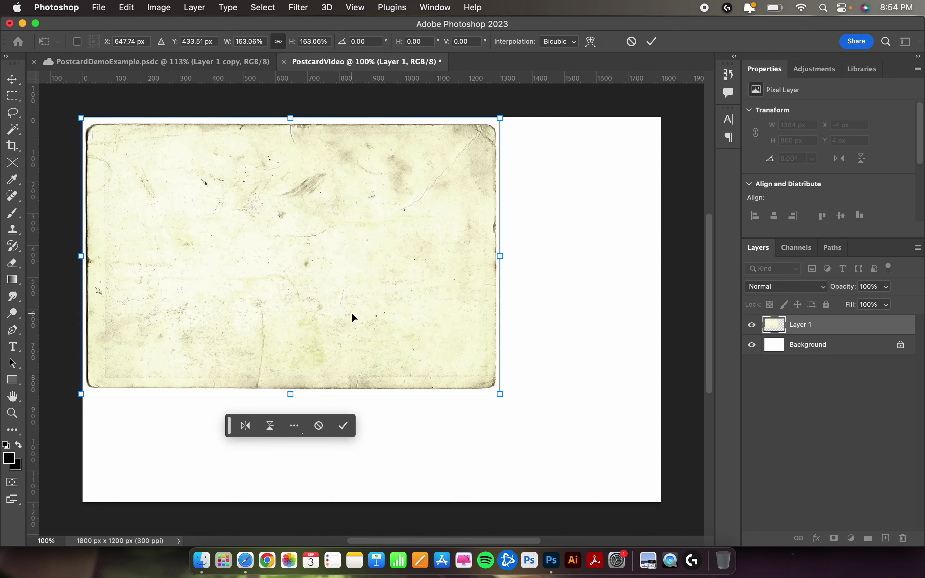
drag(499, 393, 661, 514)
drag(80, 504, 78, 506)
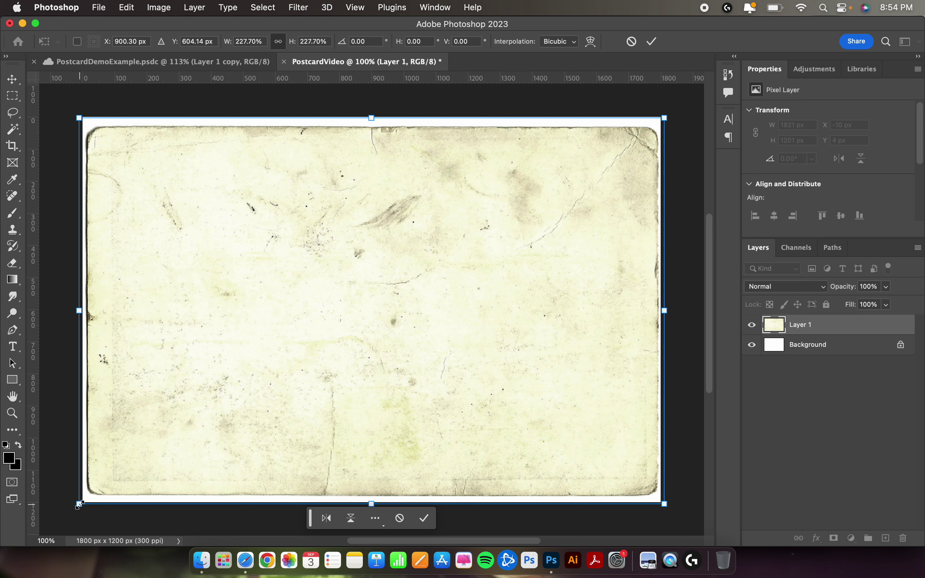
key(Return)
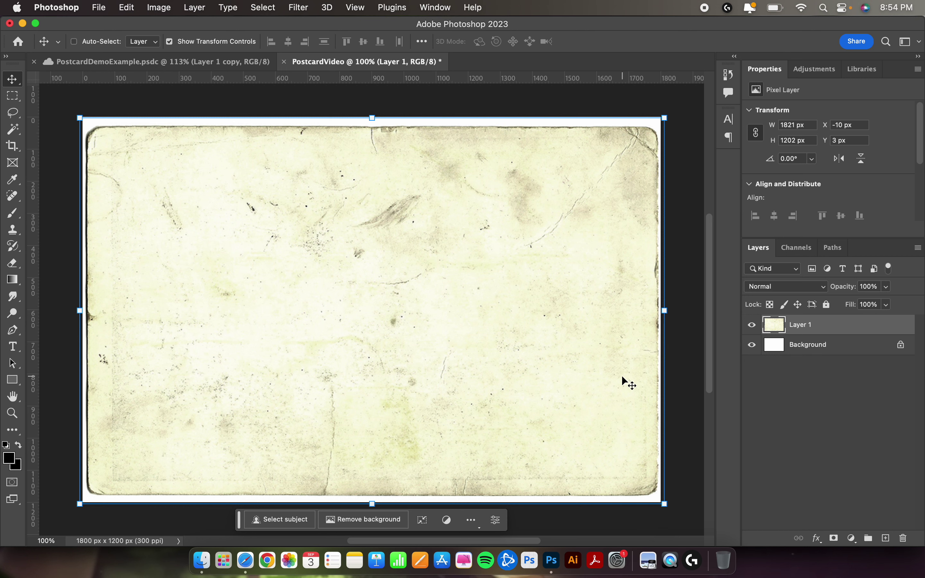
Rename the paper texture's layer as PostcardTexture
double_click(804, 326)
text(PostcardTexture)
key(Return)
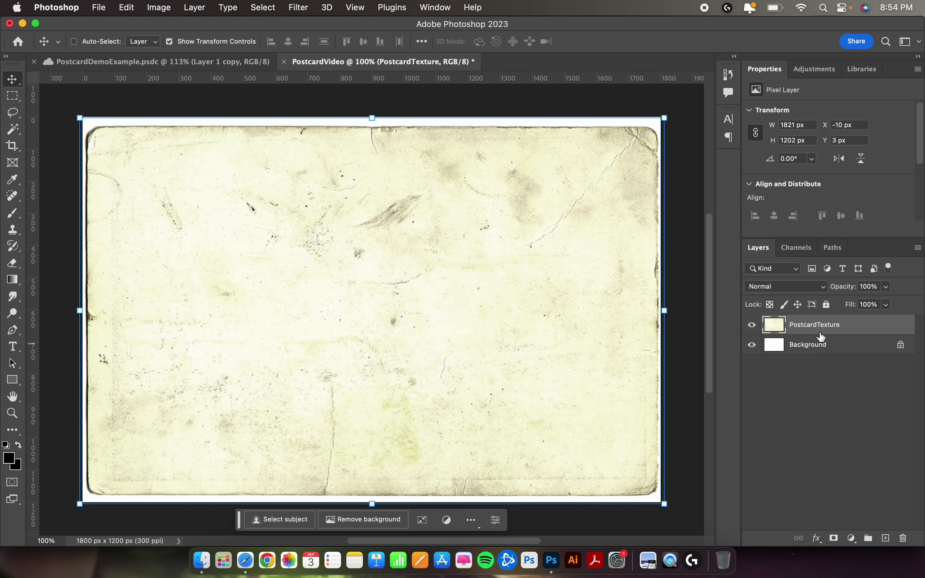
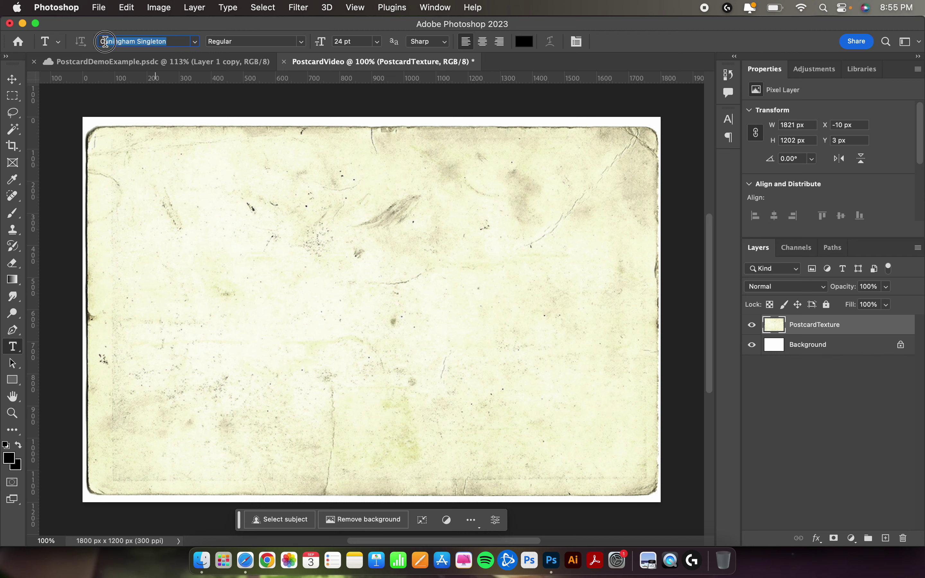
Set the Type tool's font to Helvetica Neue Condensed Black at 72 pt
key(BackSpace)
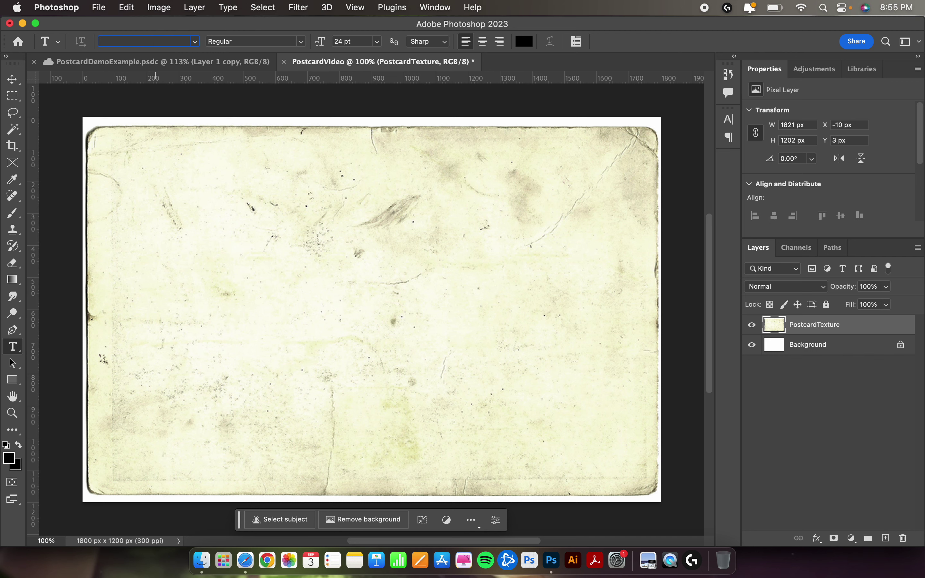
text(helv)
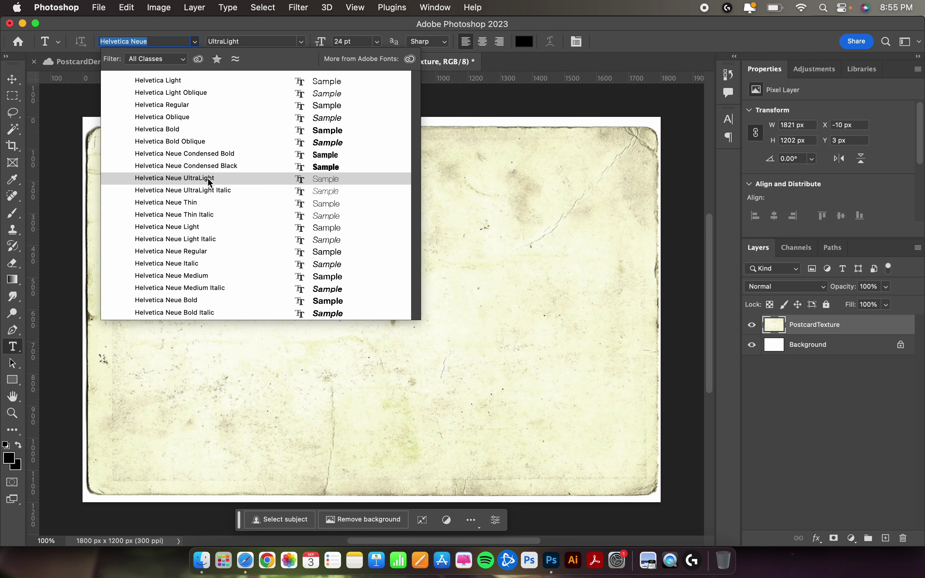
click(256, 168)
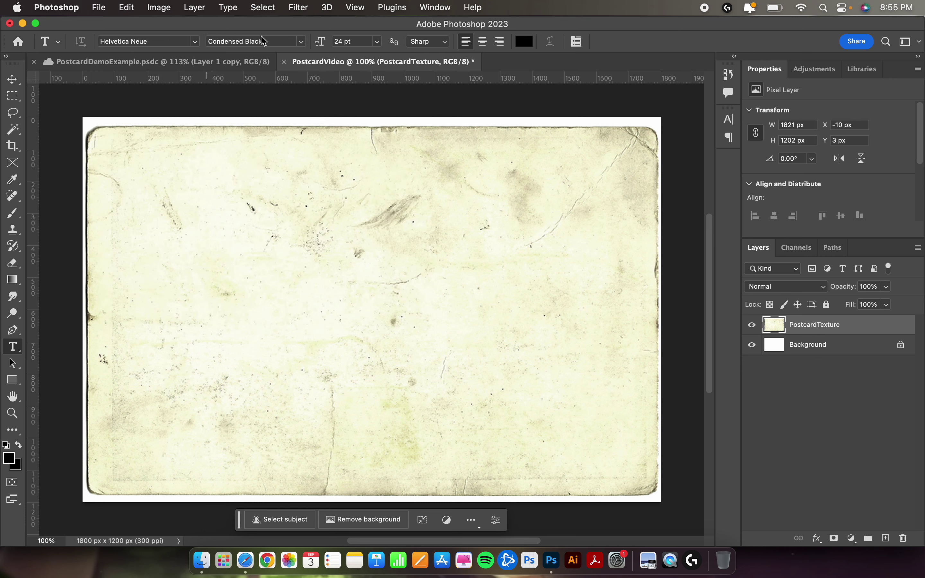
click(377, 42)
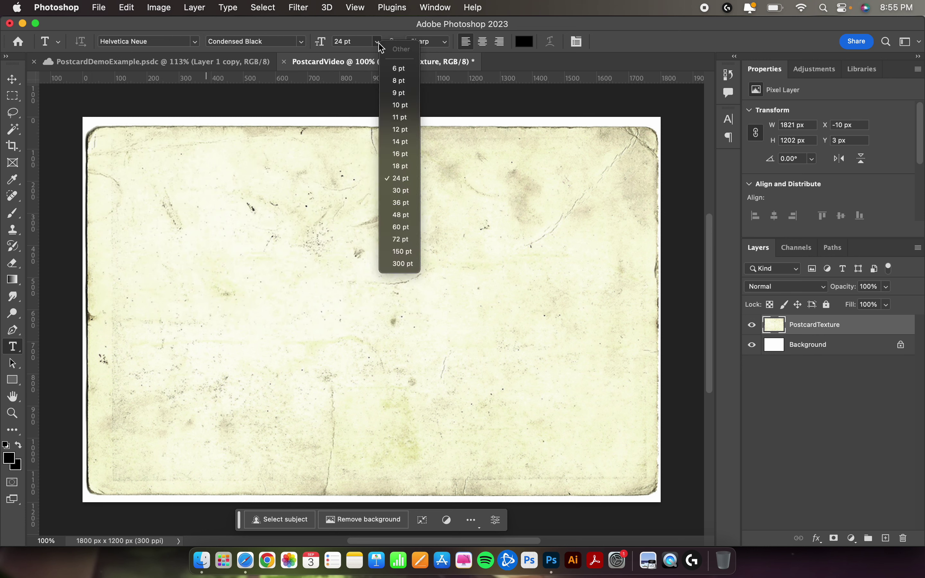
click(401, 240)
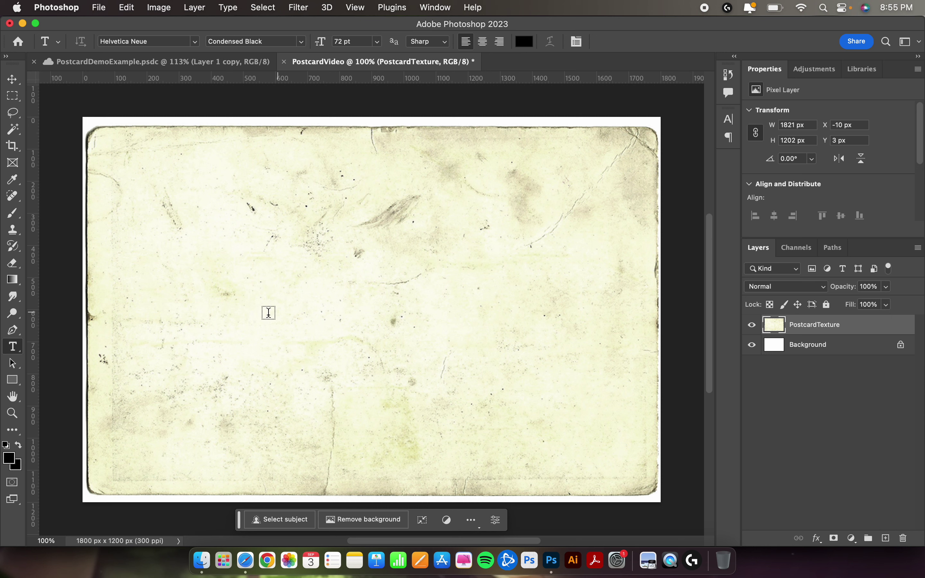
Add the text EXTON in capitals near the middle of the postcard
click(237, 312)
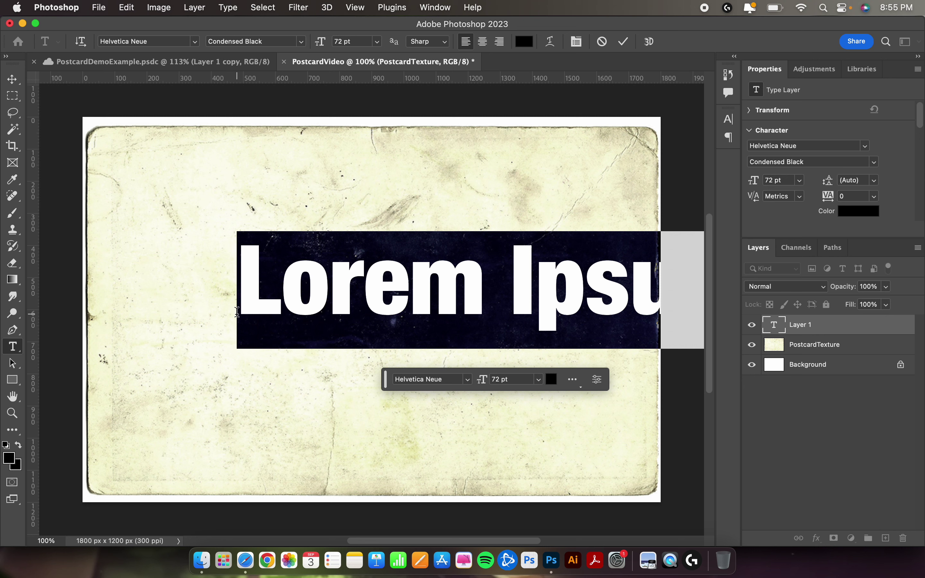
text(E)
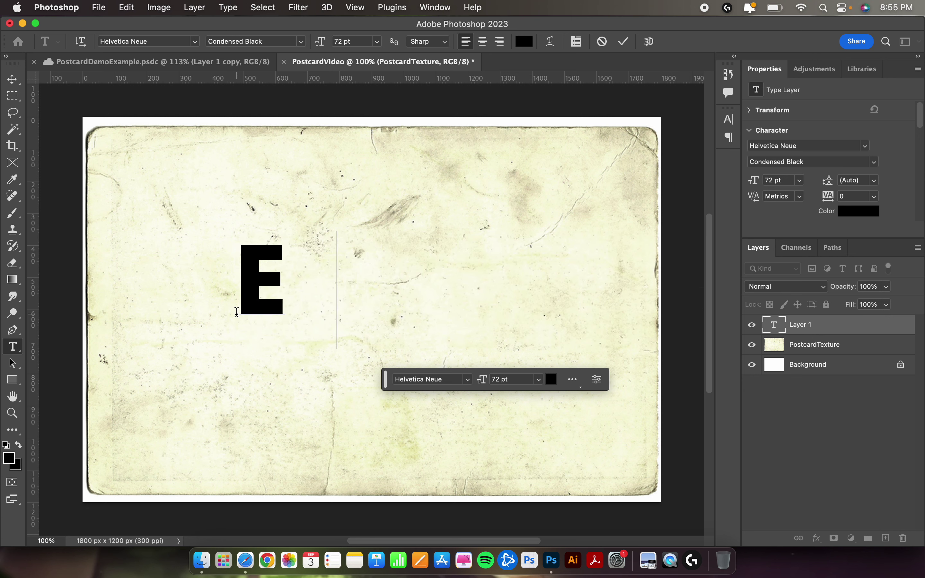
text(XTON)
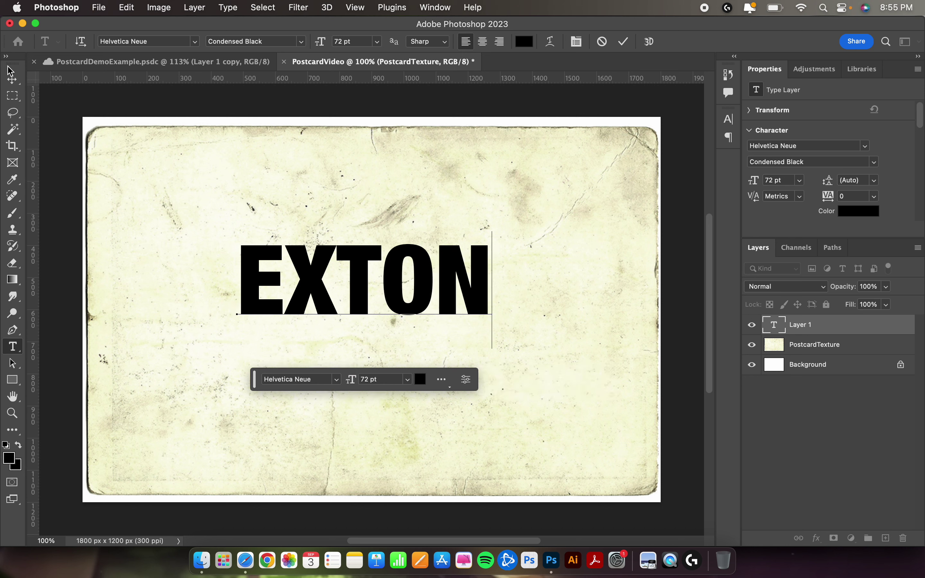
Scale the EXTON text up to about 182% and centre it on the postcard
click(9, 84)
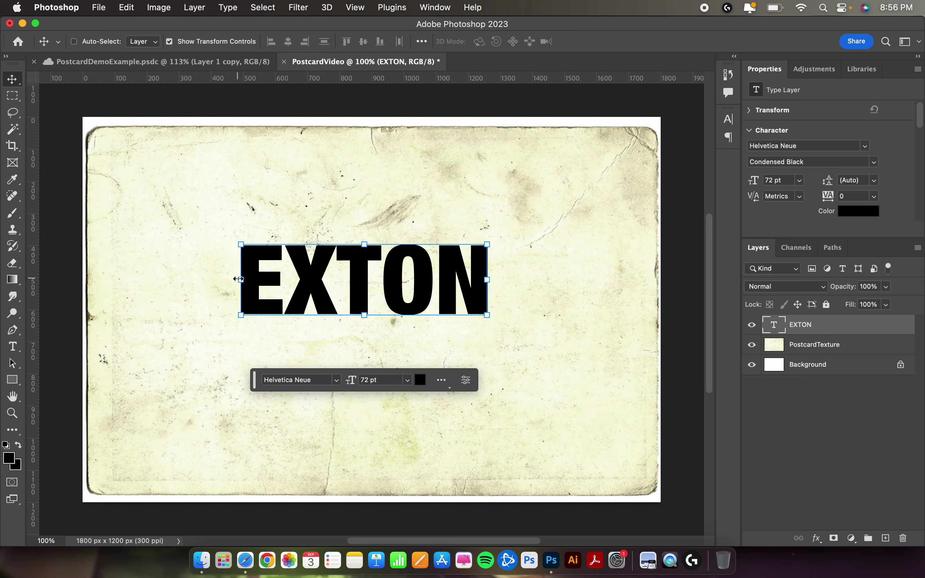
drag(239, 279, 101, 295)
drag(427, 295, 574, 295)
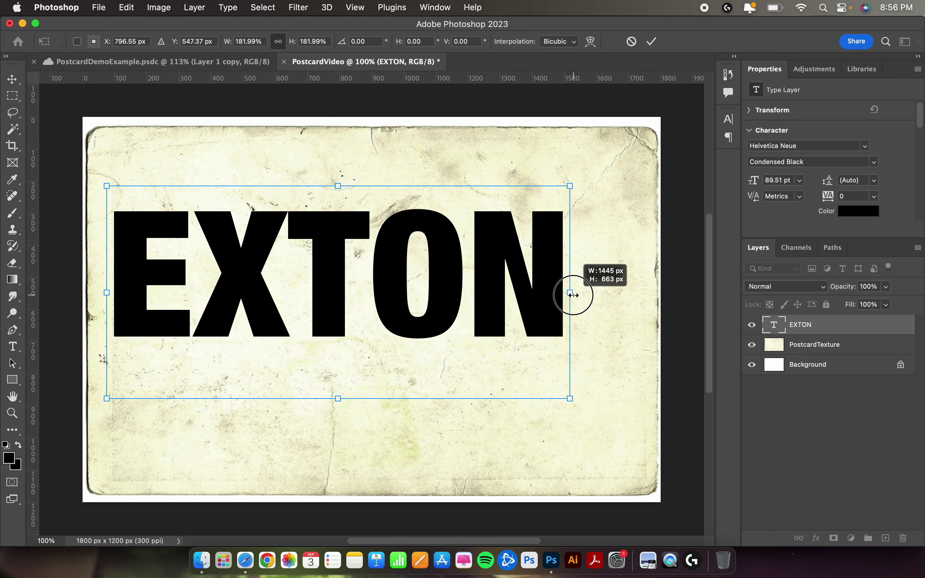
drag(518, 310, 557, 342)
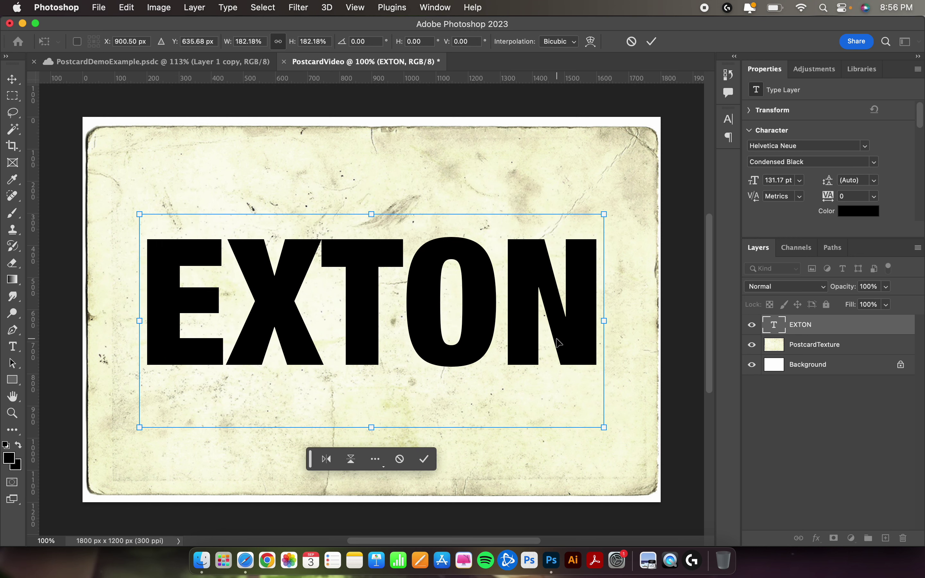
Warp the EXTON text with the horizontal Rise style at a 30% bend
drag(13, 347, 54, 345)
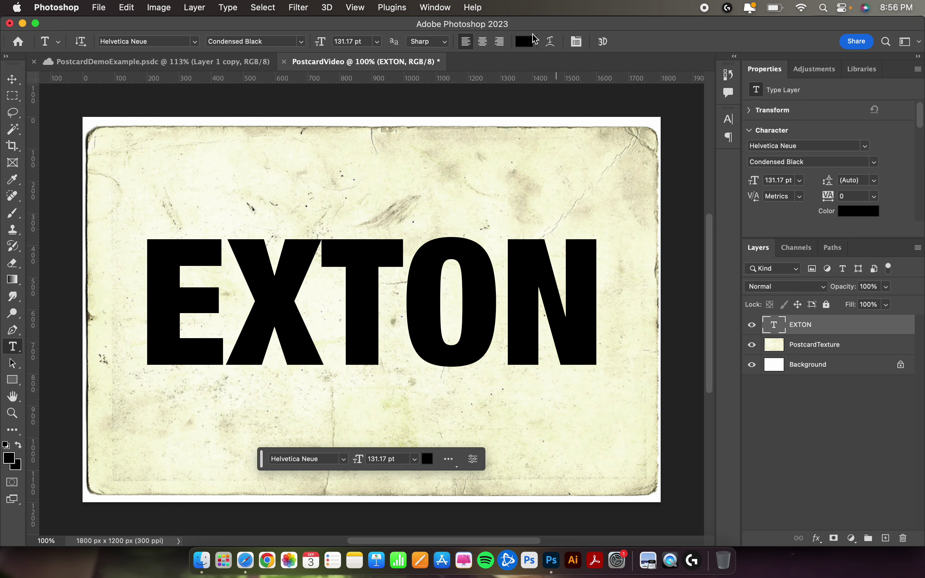
click(550, 42)
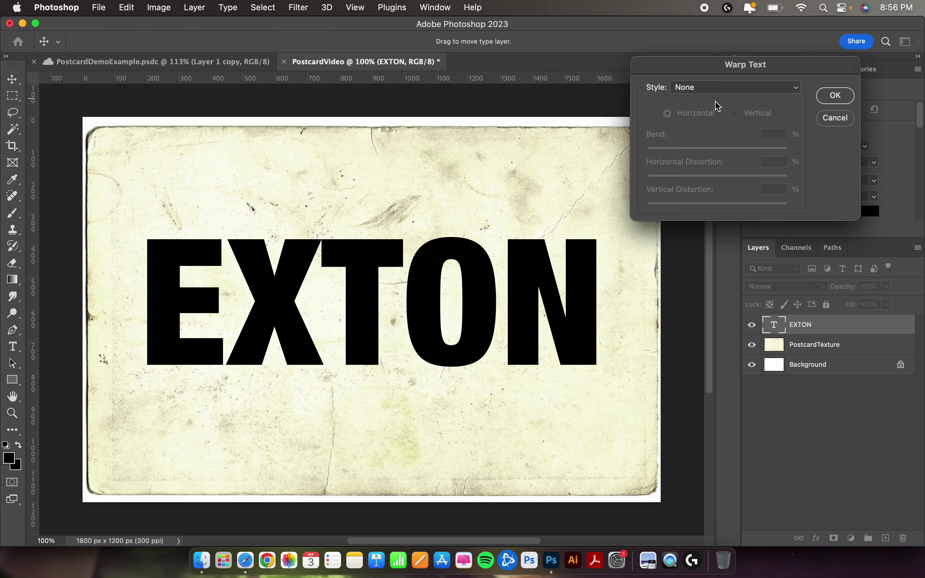
drag(702, 67, 689, 73)
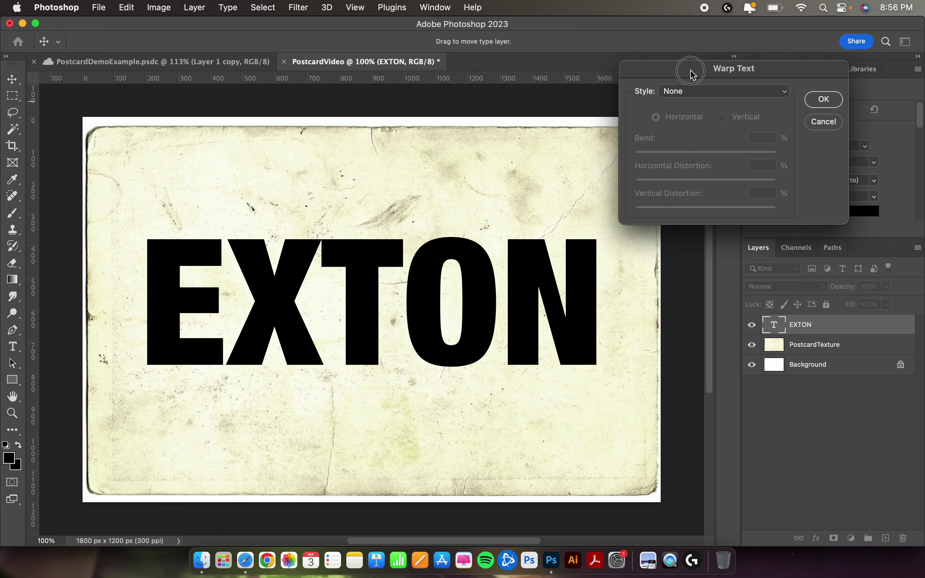
click(694, 97)
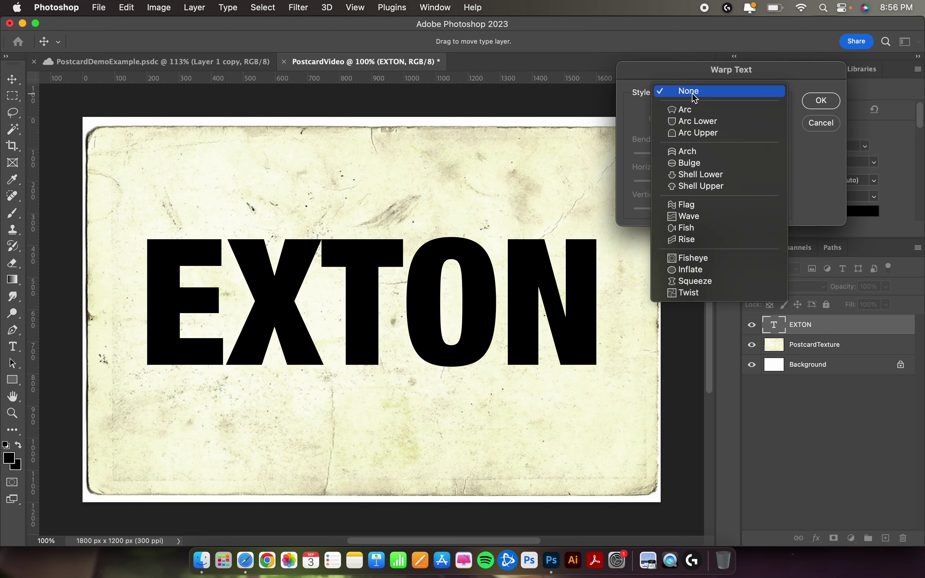
click(706, 241)
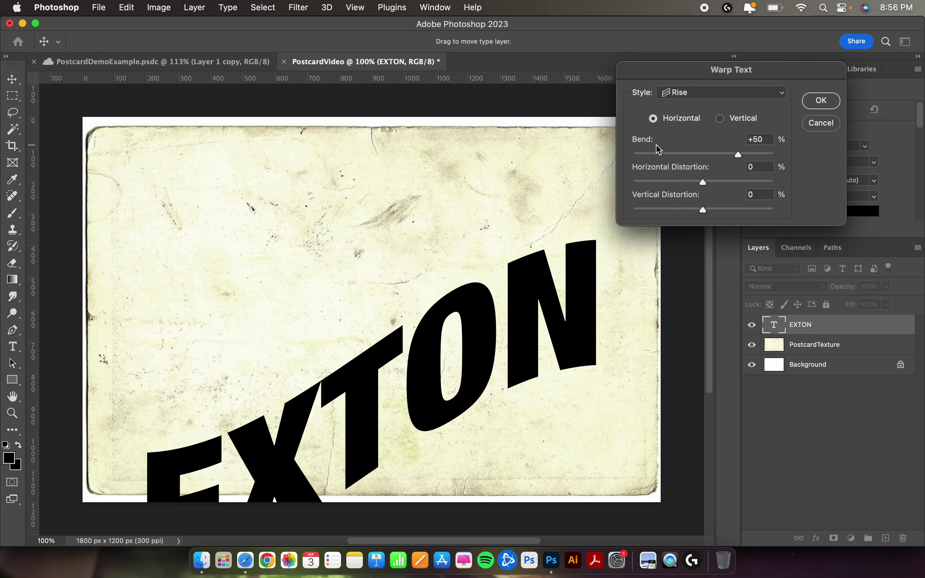
double_click(751, 138)
text(30)
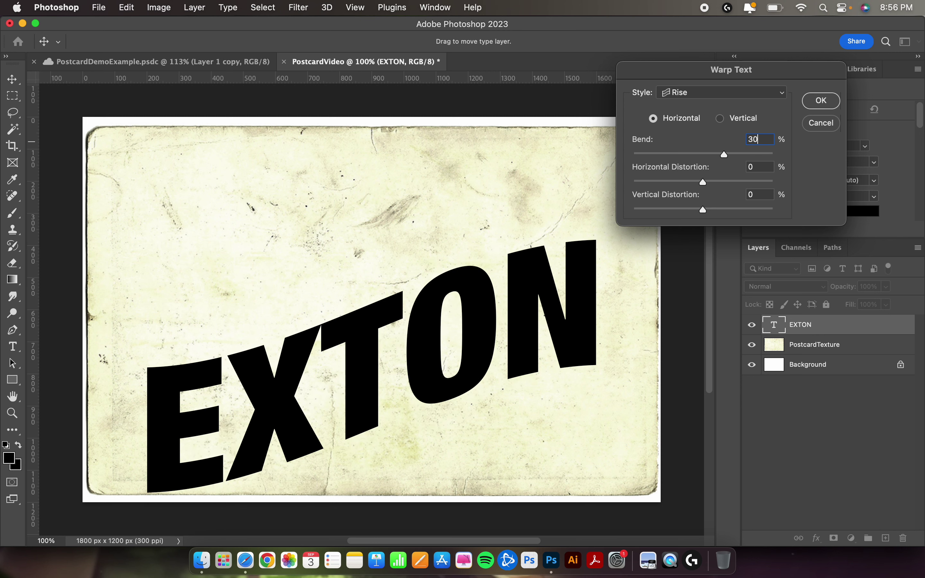
click(823, 101)
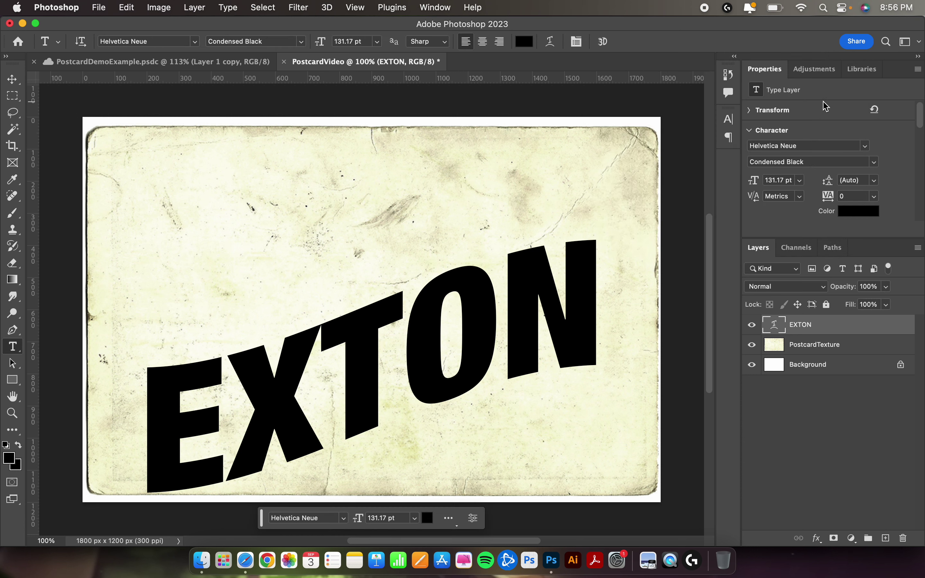
Move the warped EXTON text up and scale it to about 111%, centred between the postcard's side edges
click(14, 79)
drag(356, 380, 337, 332)
drag(577, 193, 641, 127)
drag(603, 253, 606, 268)
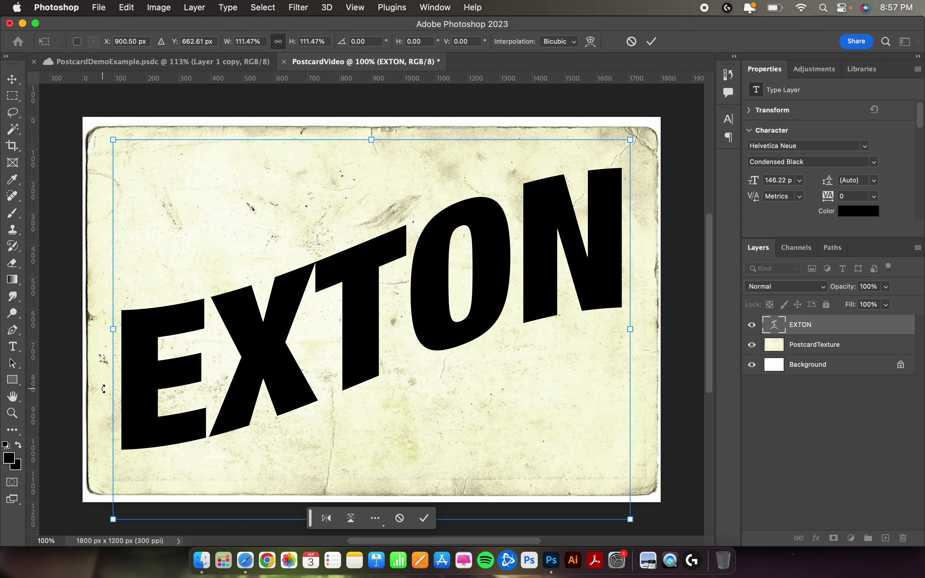
key(Return)
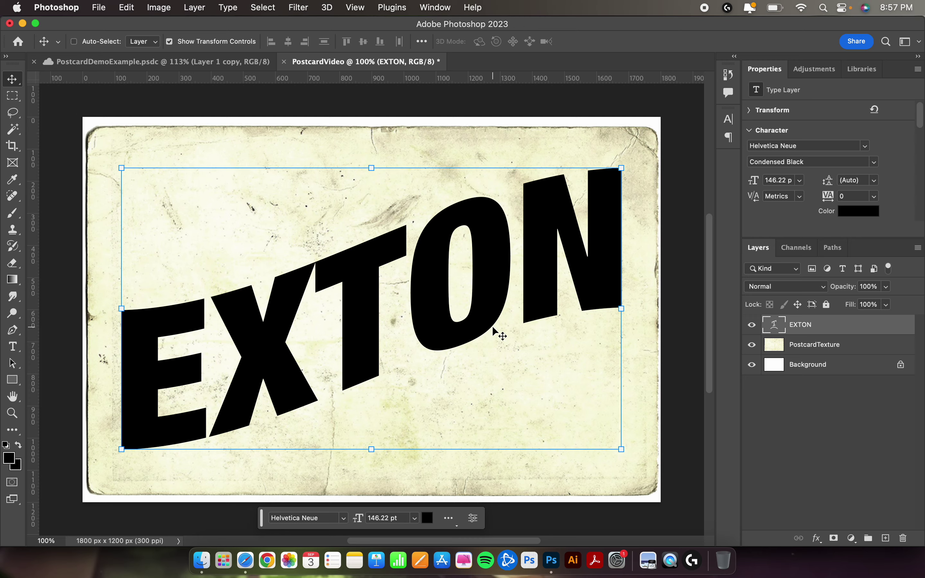
Examine the outlines around the letters in the PostcardDemoExample document, and return to PostcardVideo
click(179, 64)
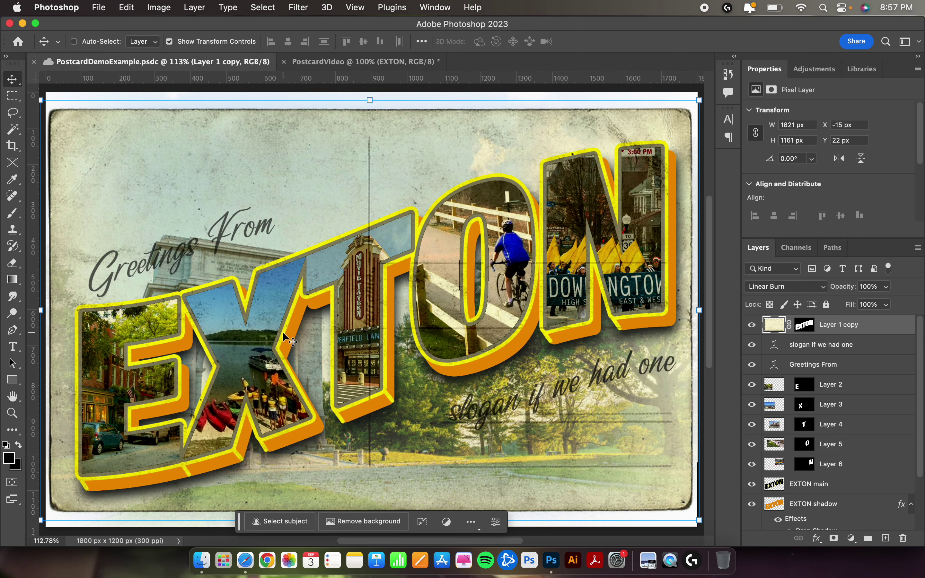
key(super+equal)
key(super+equal)
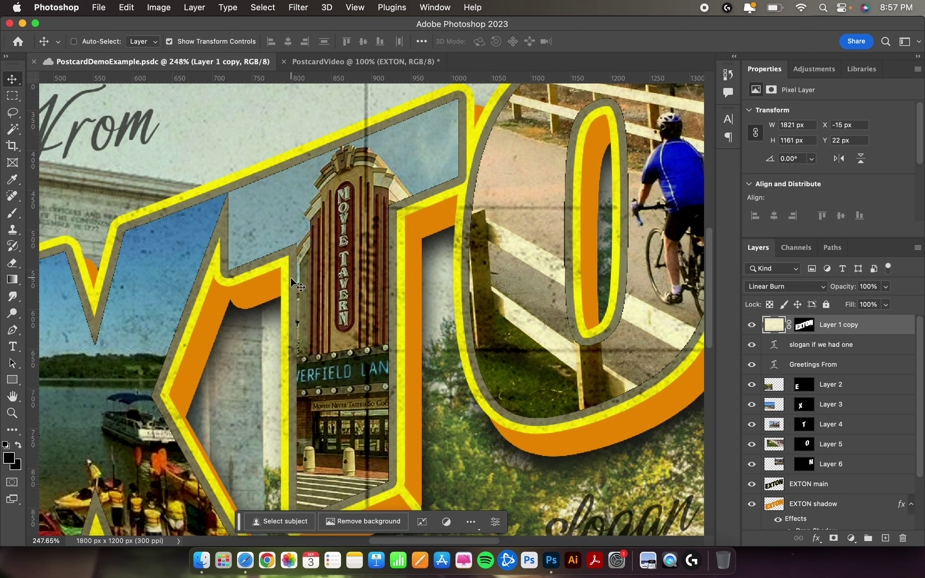
key(super+minus)
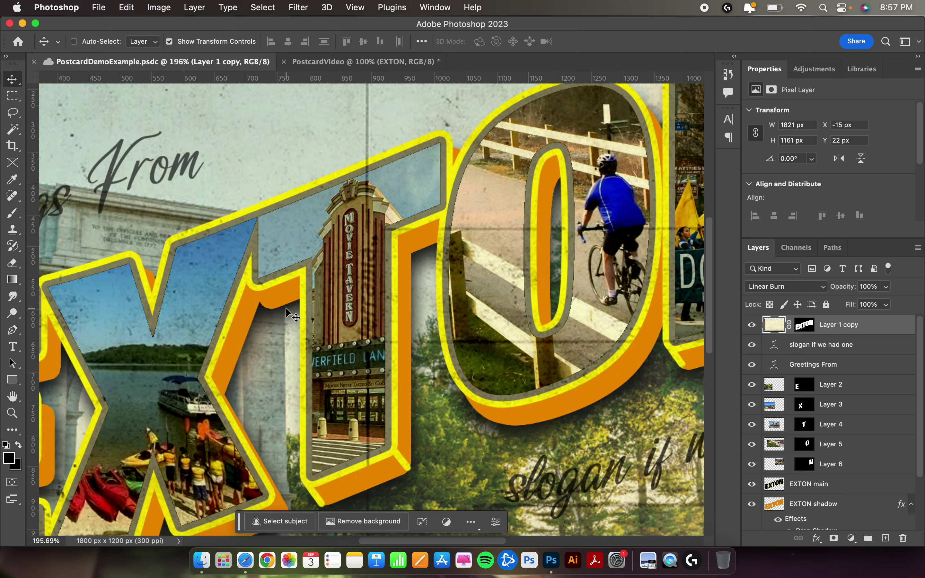
key(super+0)
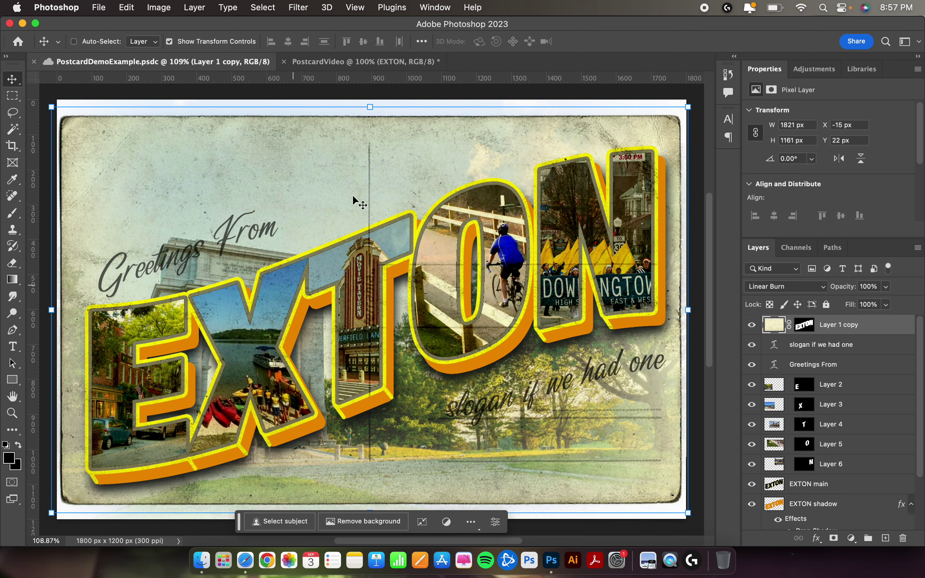
click(407, 63)
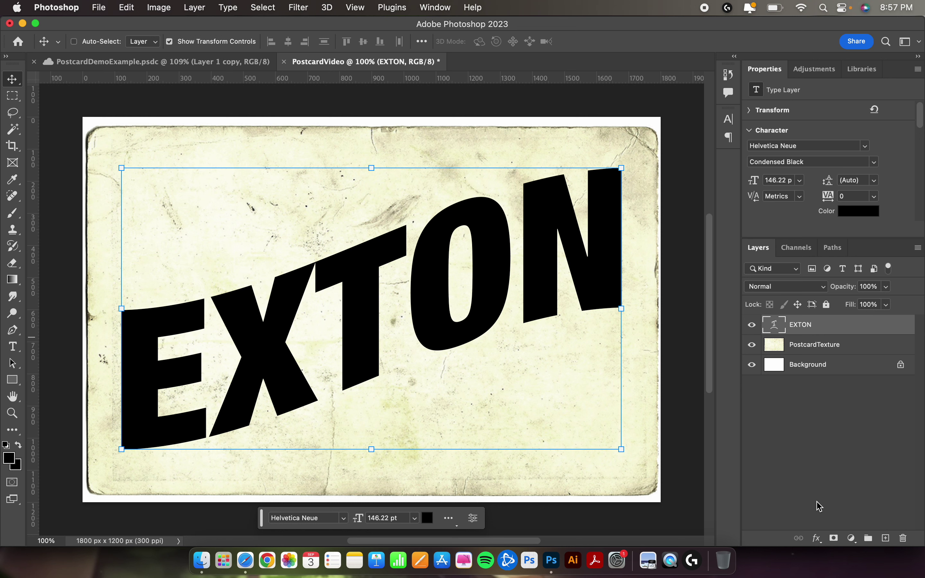
Add a 10 px outside stroke in grey #909090 to the EXTON text layer
click(817, 539)
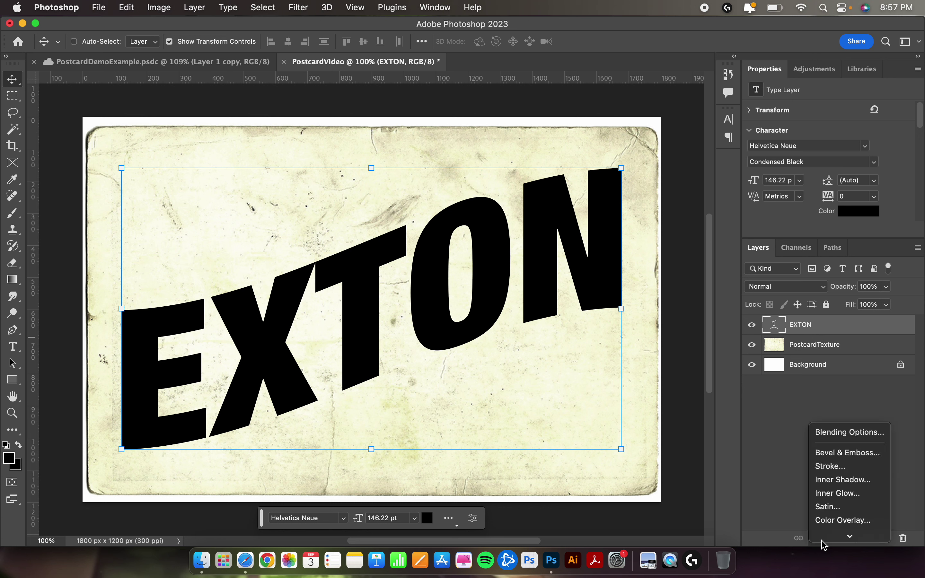
click(860, 468)
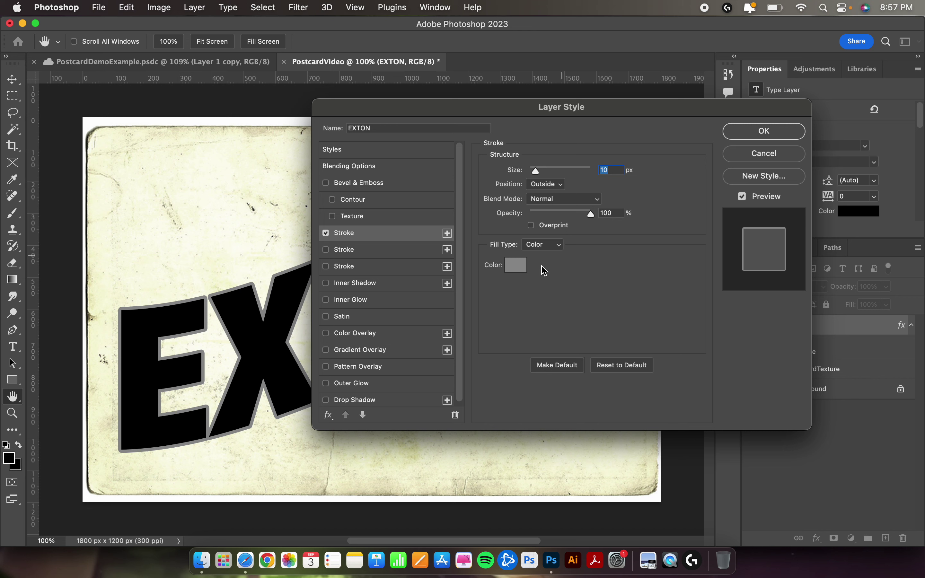
click(516, 266)
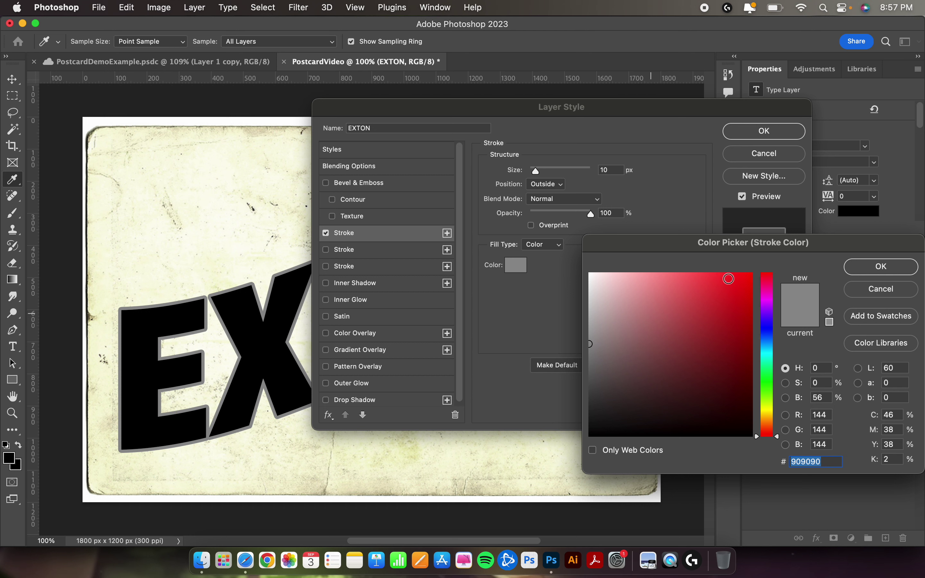
click(877, 269)
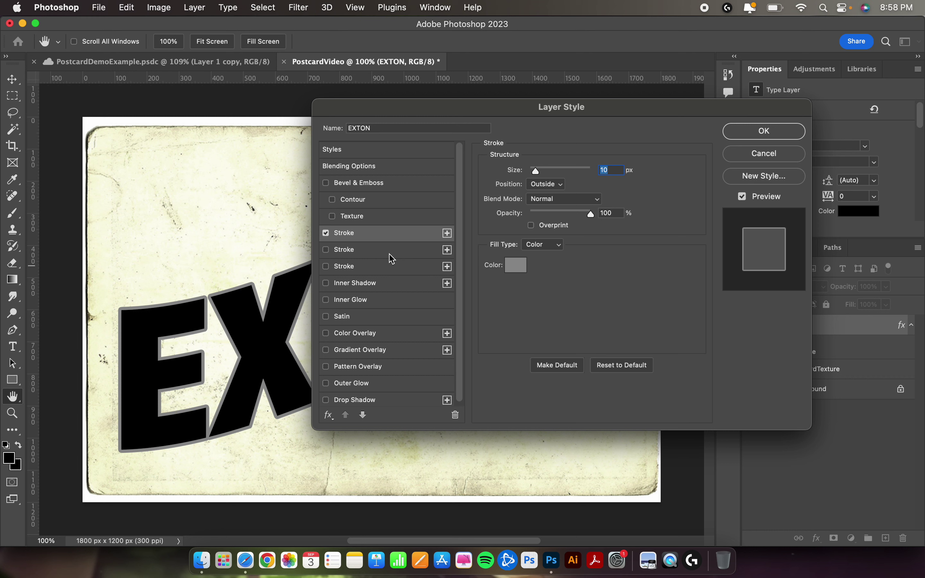
Add a second outside stroke of 20 px in dark green #007716 to EXTON and apply the layer style
click(363, 258)
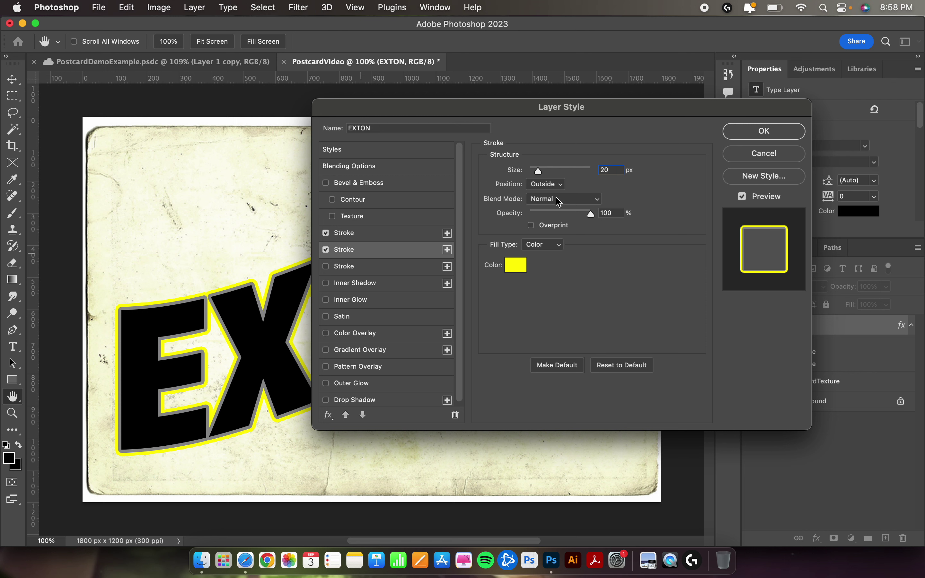
click(516, 266)
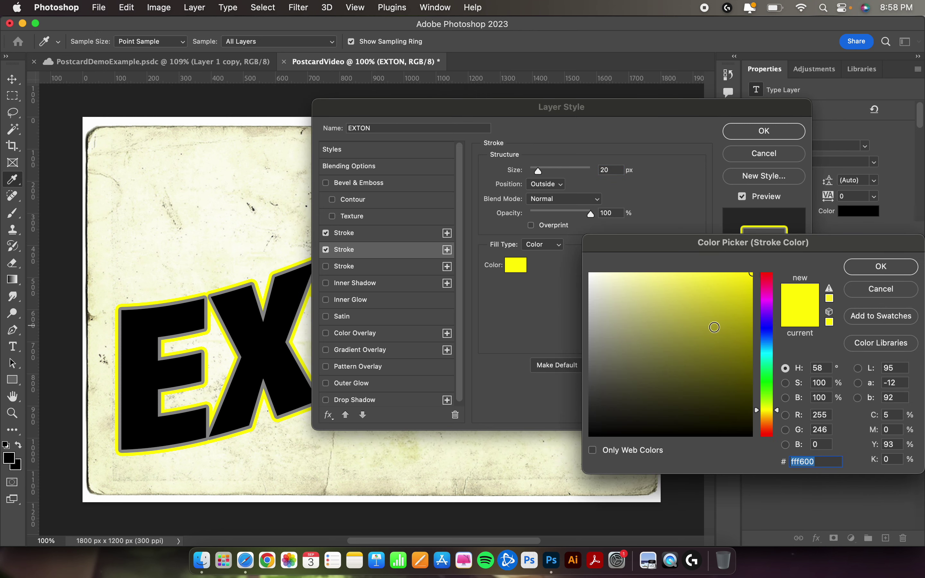
click(767, 376)
mouse_move(750, 378)
mouse_down()
mouse_move(754, 332)
mouse_move(752, 378)
mouse_move(755, 346)
mouse_up()
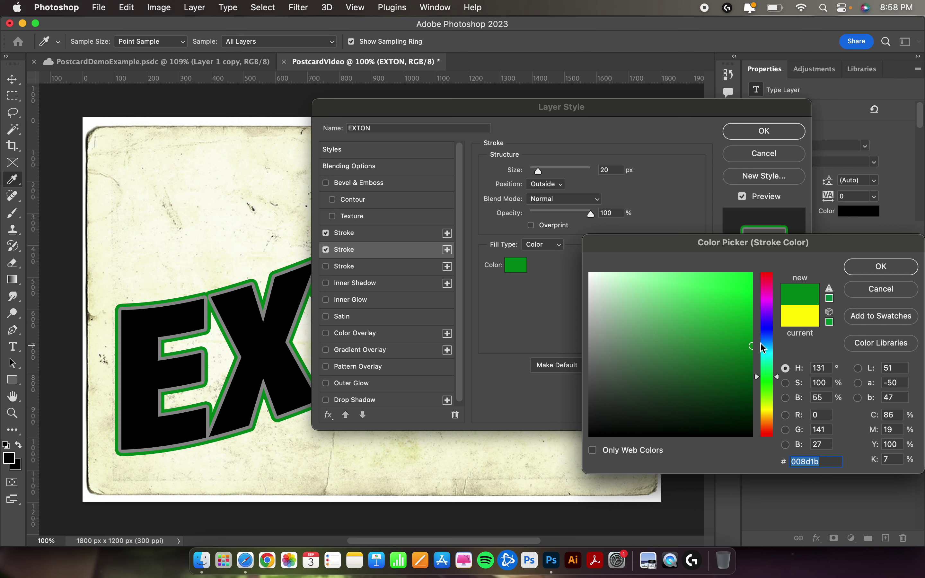
mouse_move(746, 371)
mouse_down()
mouse_move(750, 389)
mouse_move(730, 354)
mouse_move(733, 337)
mouse_move(764, 360)
mouse_up()
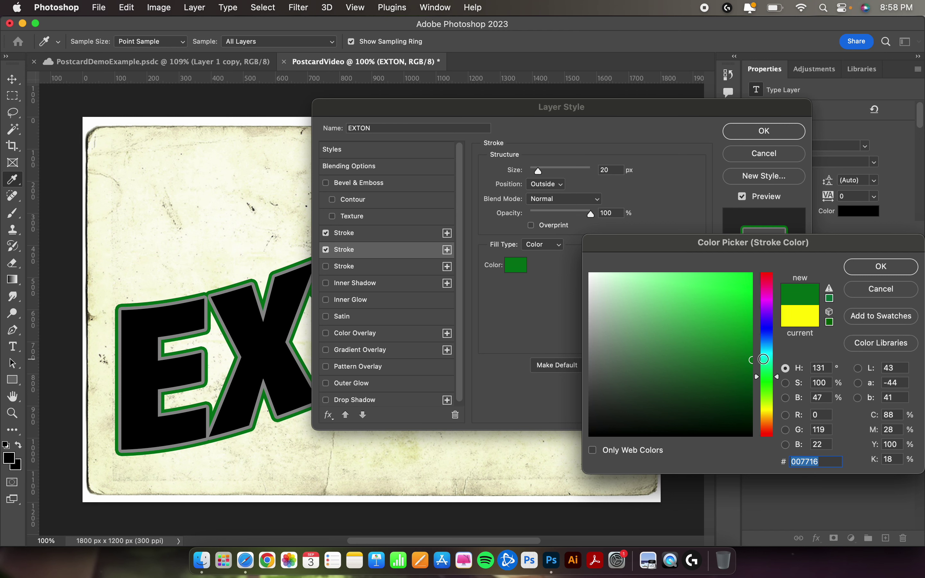
click(868, 269)
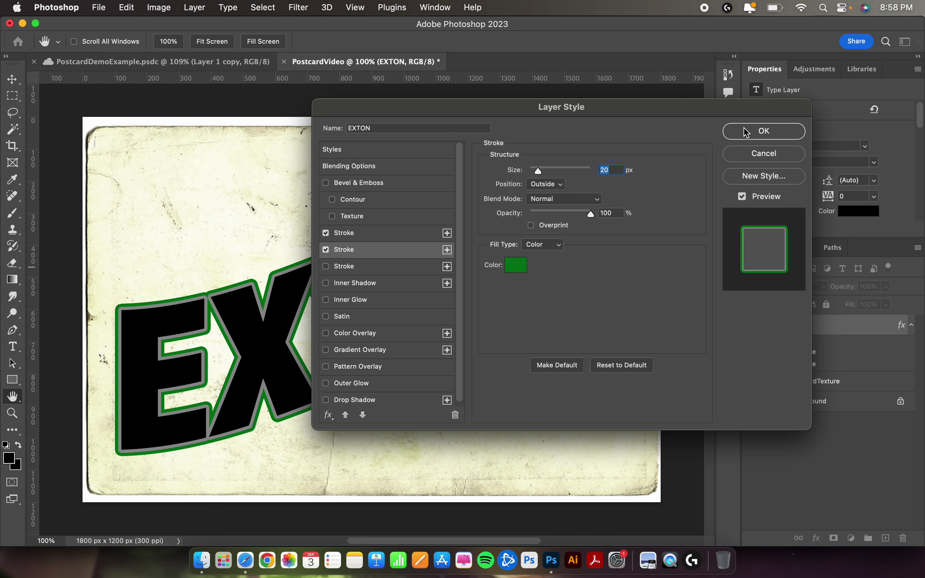
click(746, 132)
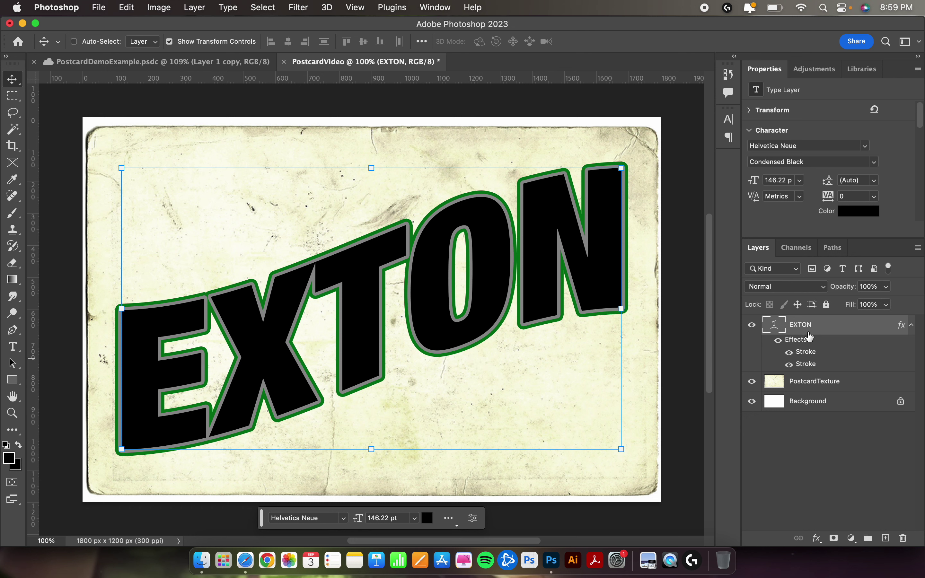
Rasterize the EXTON text layer together with its layer style
right_click(844, 328)
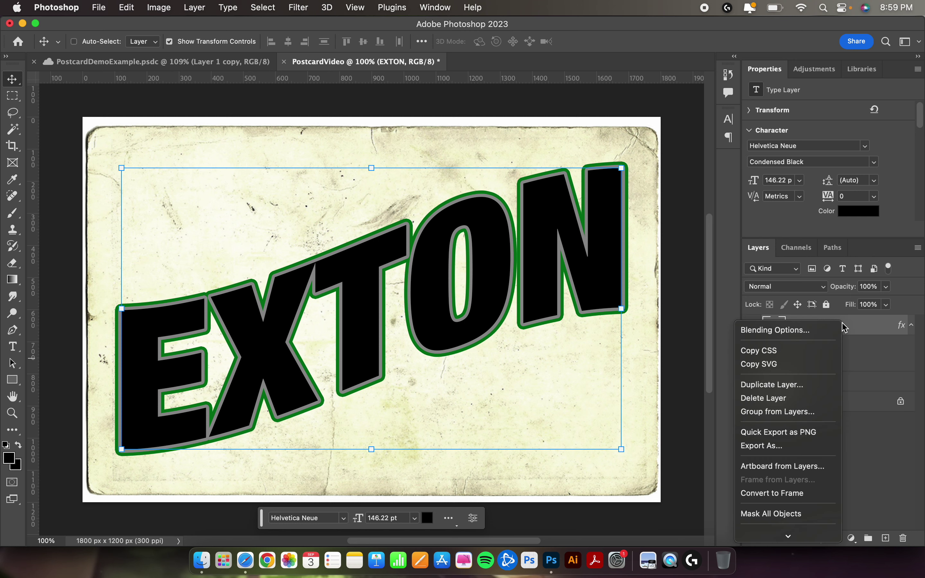
scroll(796, 499, down, 10)
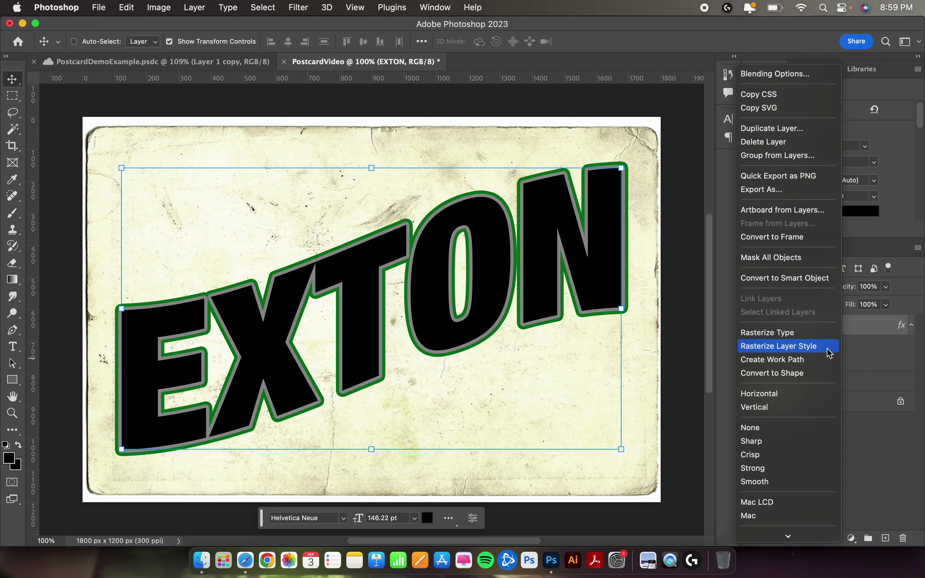
click(827, 352)
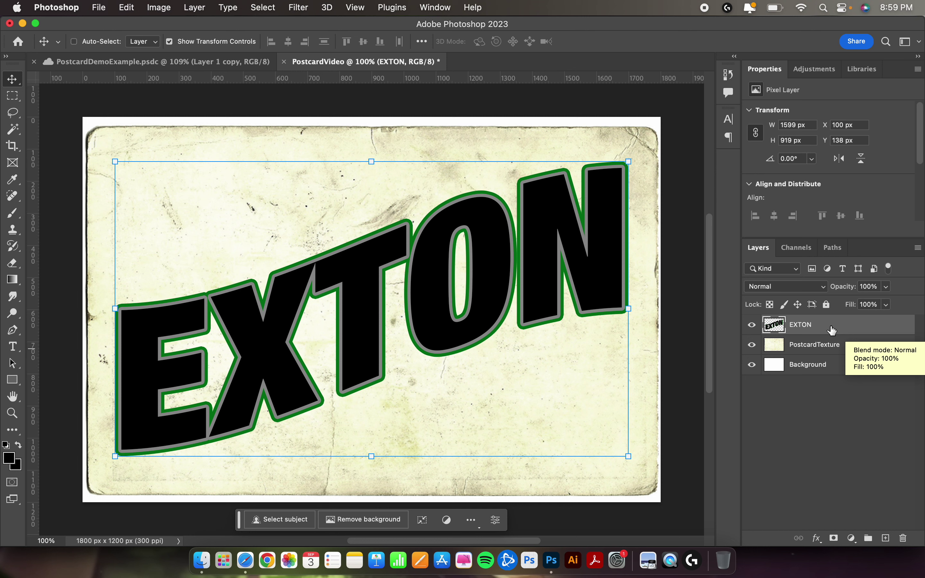
Duplicate the EXTON layer as EXTON SHADOW and place the copy directly beneath the original
key(super)
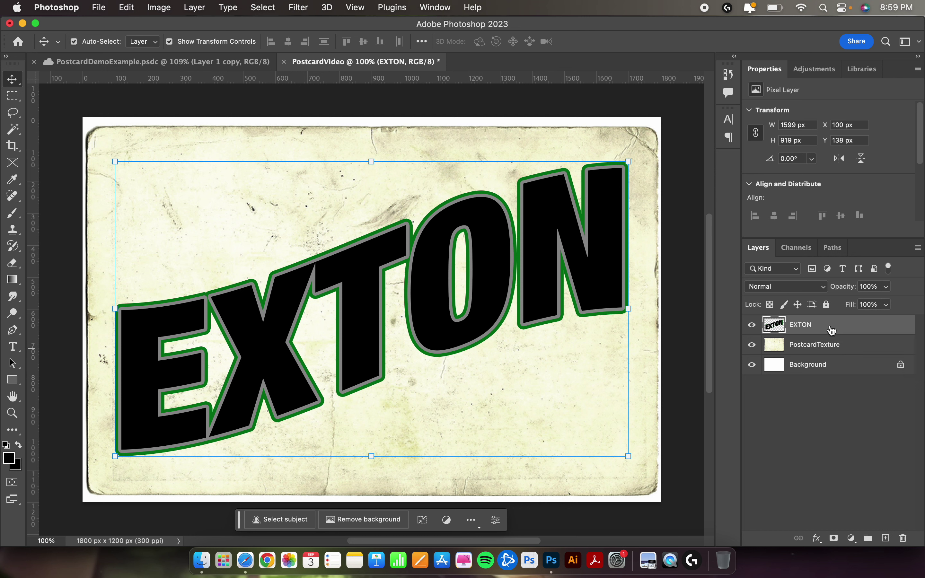
key(super+j)
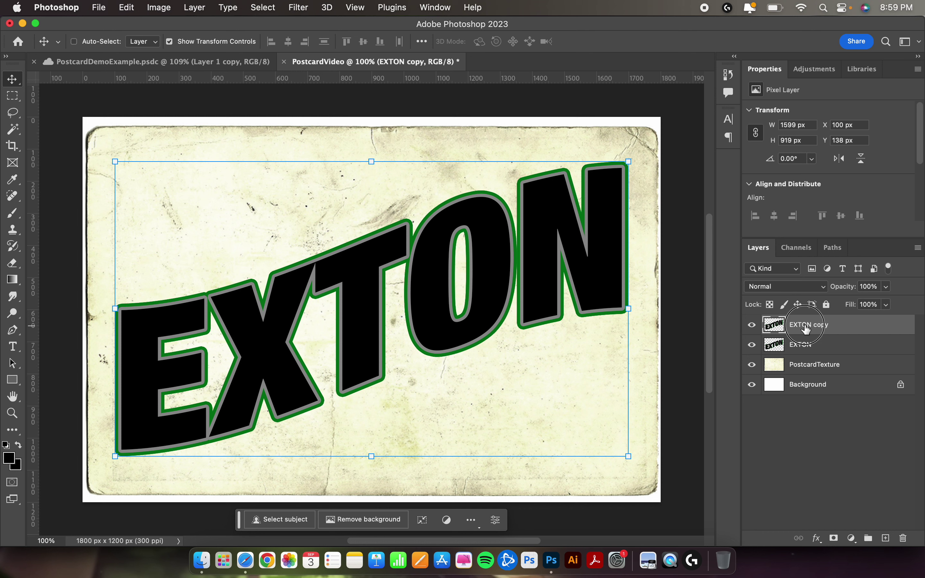
double_click(805, 326)
text(EXTON SHAD)
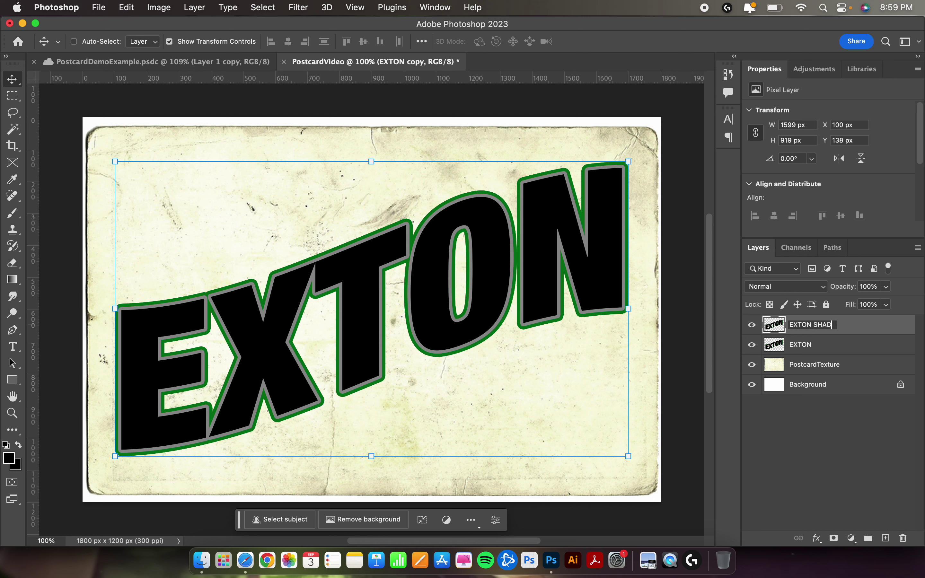
text(OW)
key(Return)
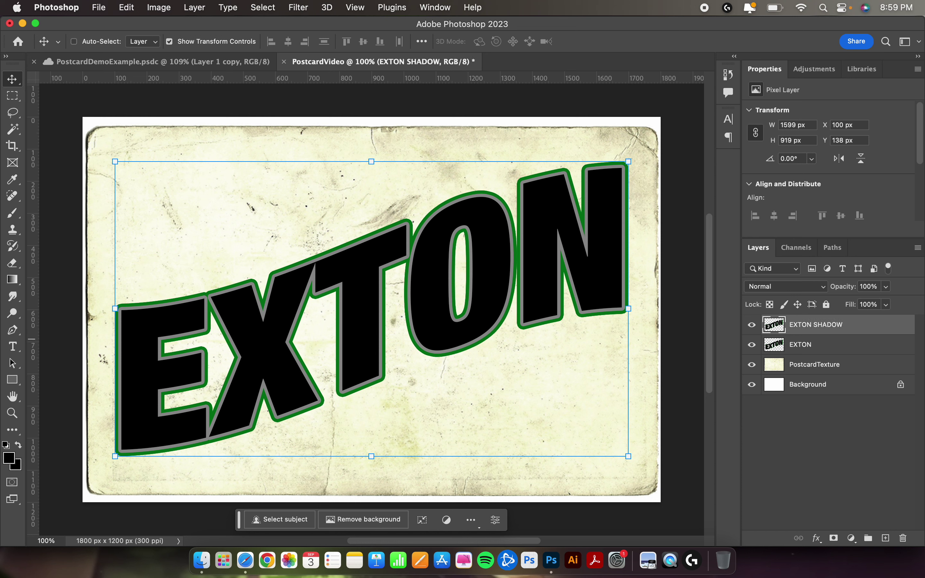
drag(853, 327, 843, 349)
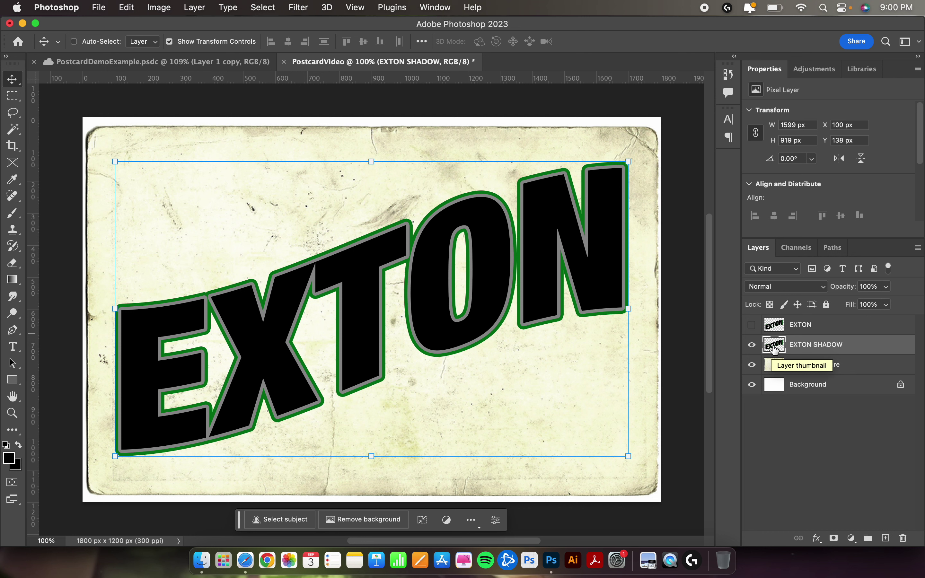
Load the EXTON SHADOW layer's pixels as a selection and set up a Hard Round brush of 1760 px
key(super)
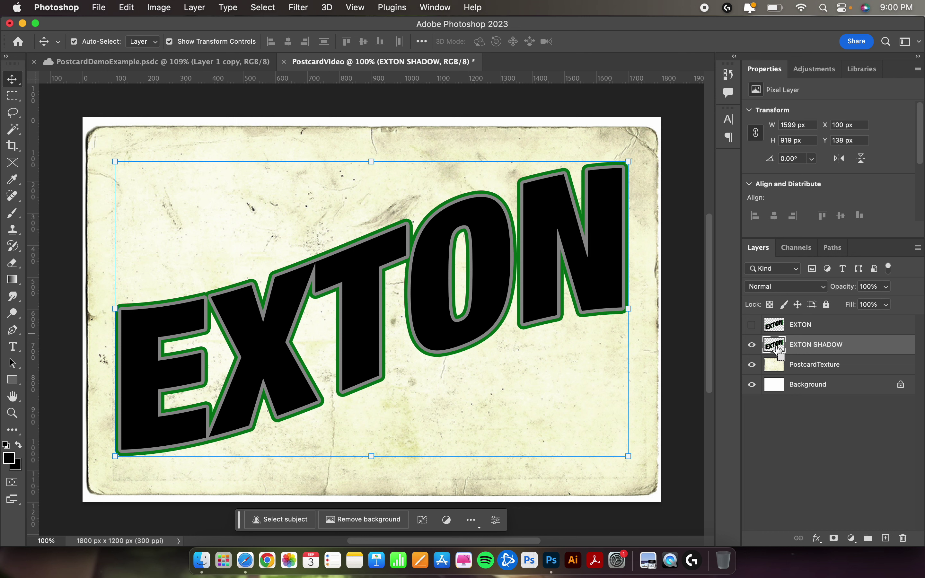
super+click(777, 349)
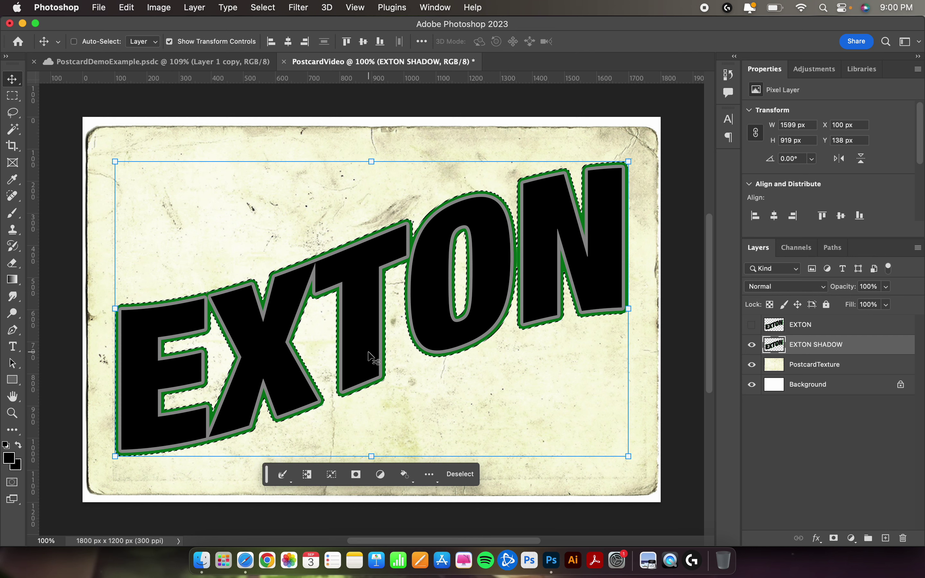
click(9, 217)
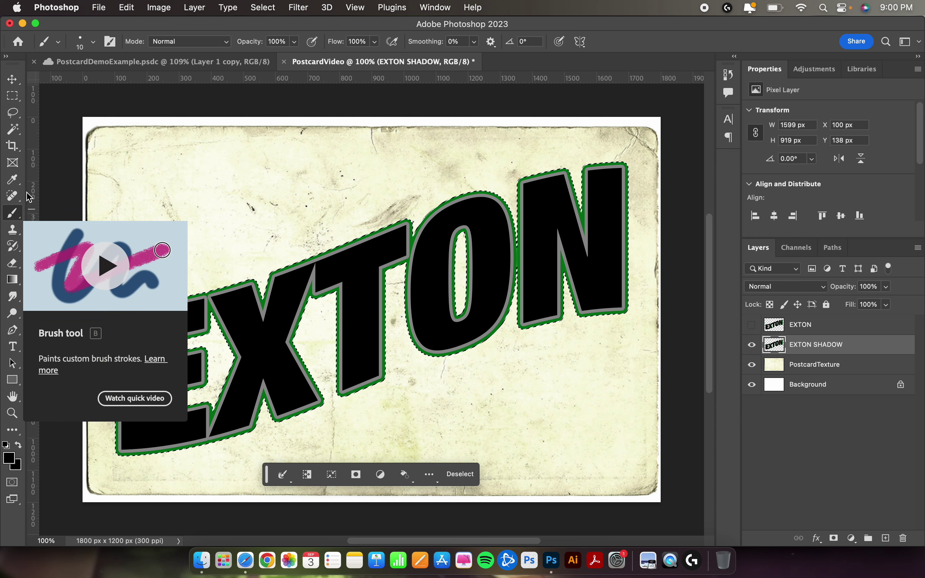
click(93, 43)
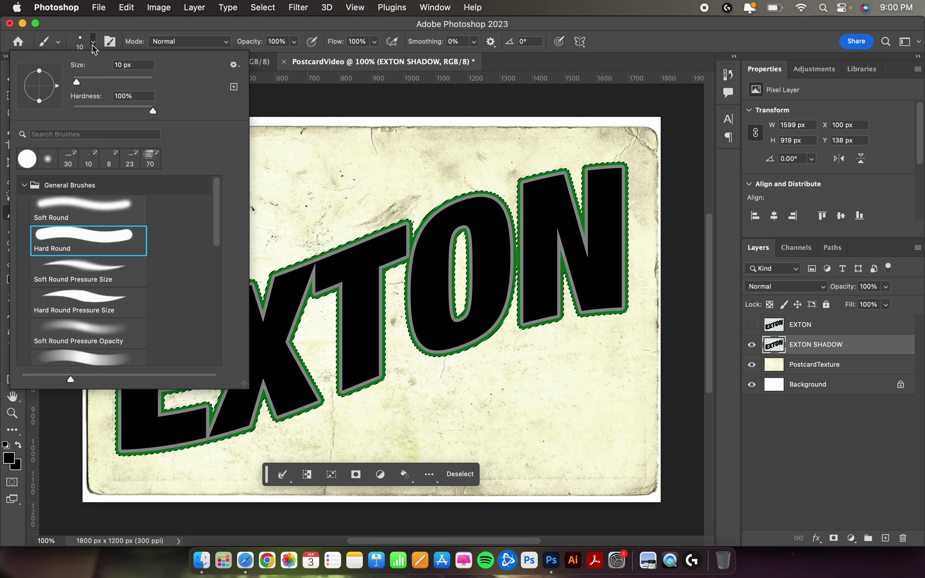
click(25, 186)
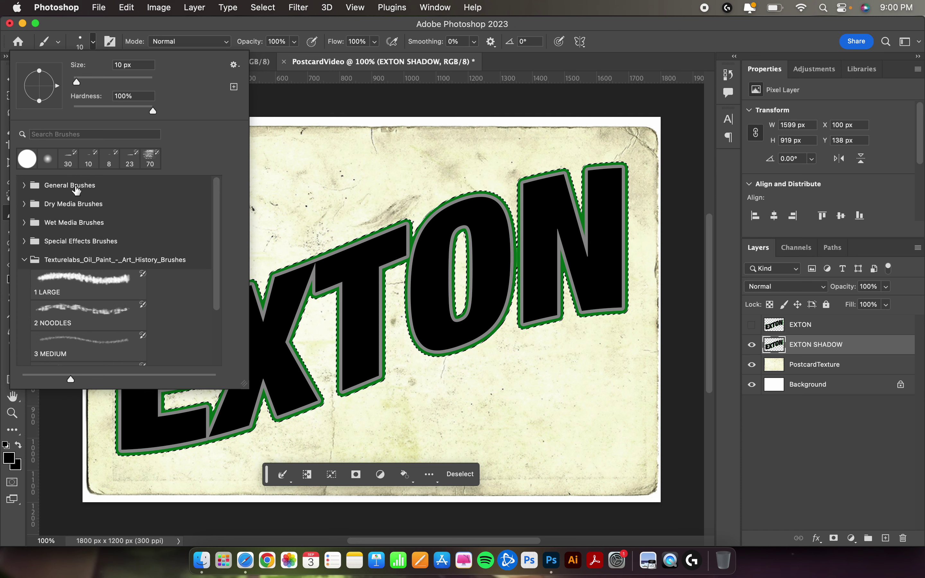
click(24, 260)
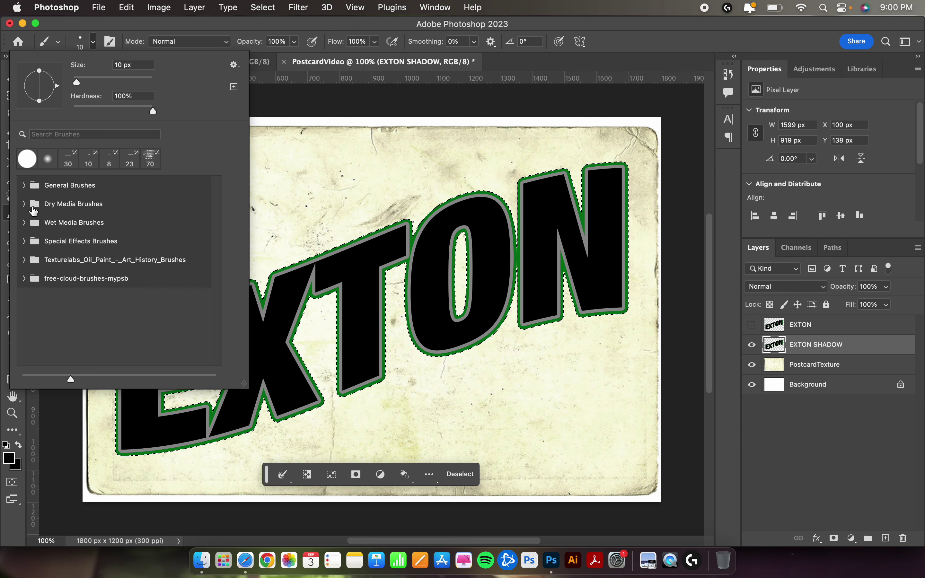
click(25, 185)
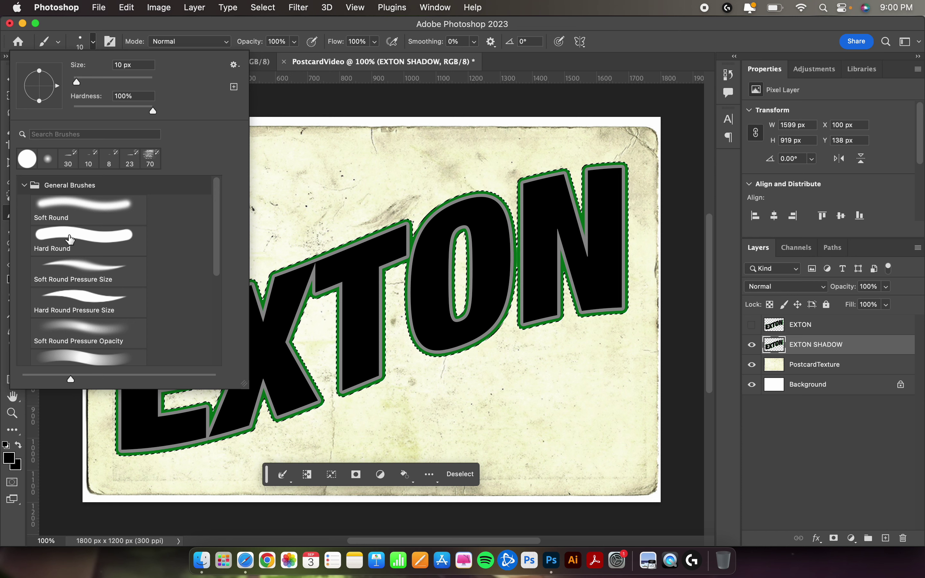
click(51, 243)
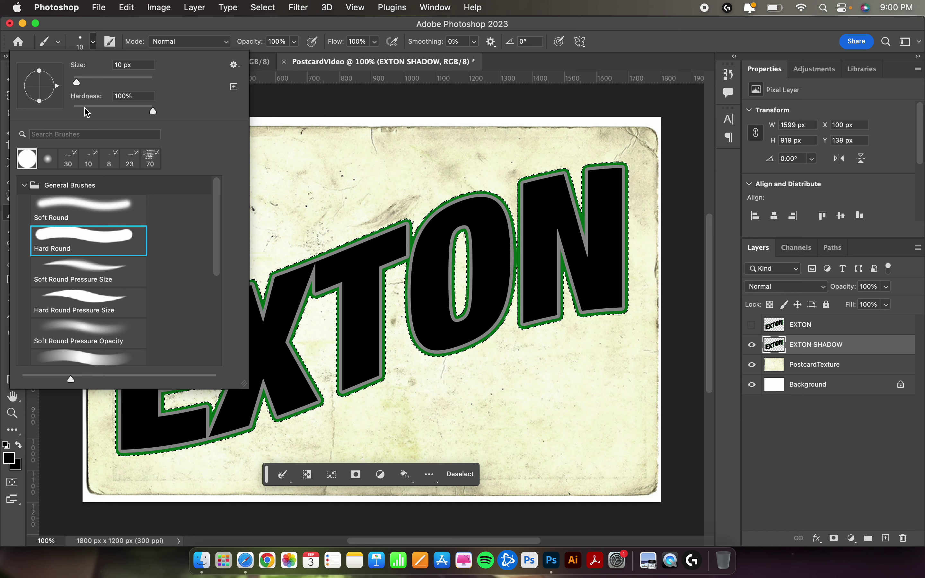
drag(88, 79, 147, 85)
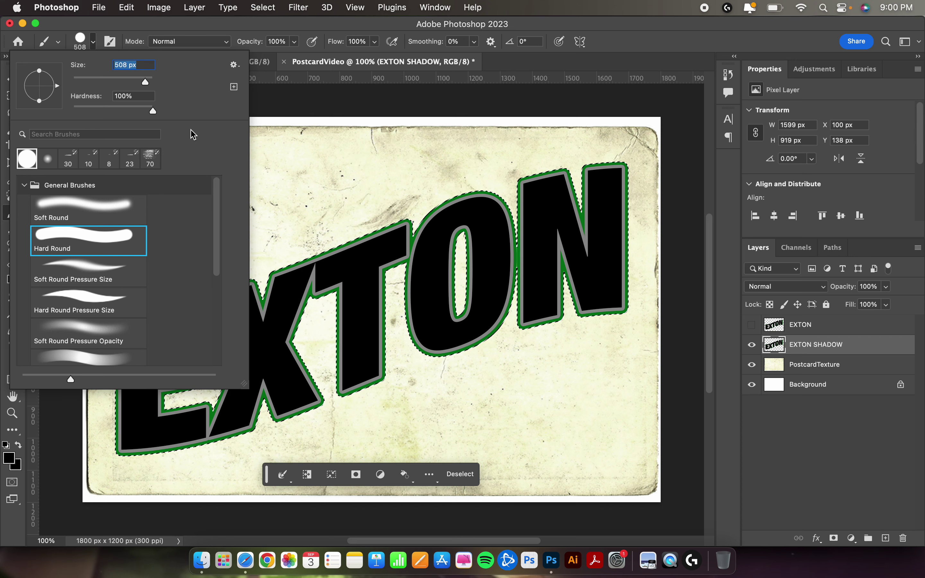
mouse_move(150, 83)
mouse_down()
mouse_move(136, 82)
mouse_move(148, 82)
mouse_up()
key(Return)
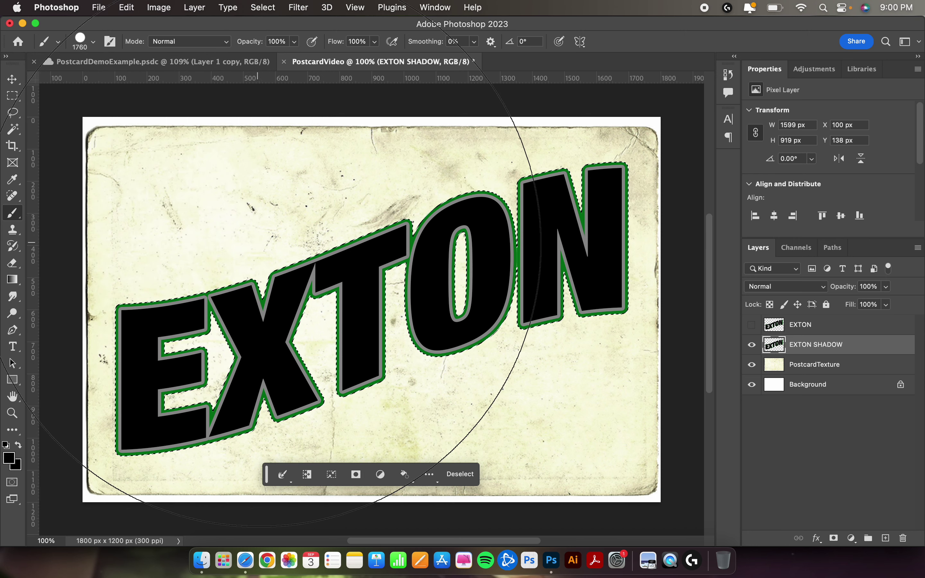
Paint the selected EXTON SHADOW lettering entirely in dark green #0b2e00 and deselect it
click(9, 461)
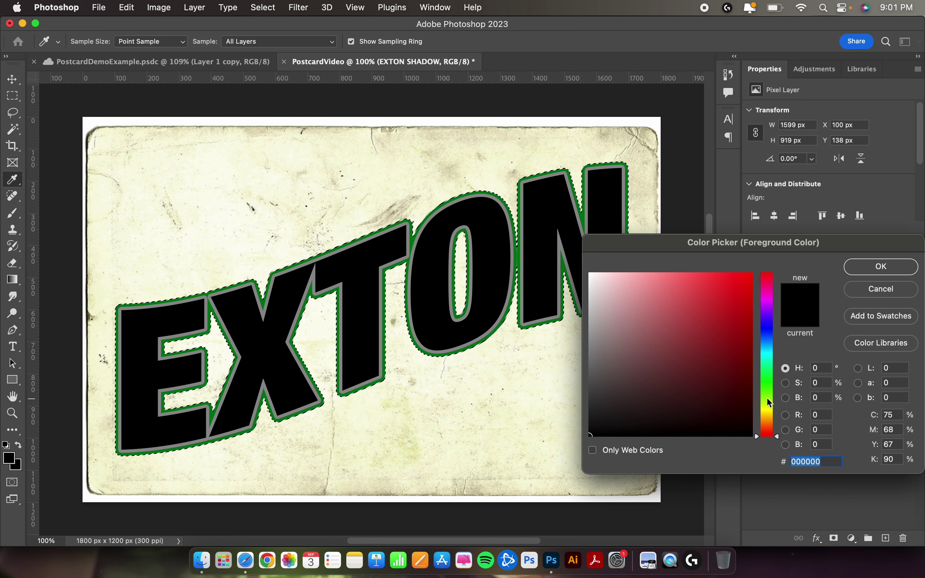
drag(769, 390, 770, 391)
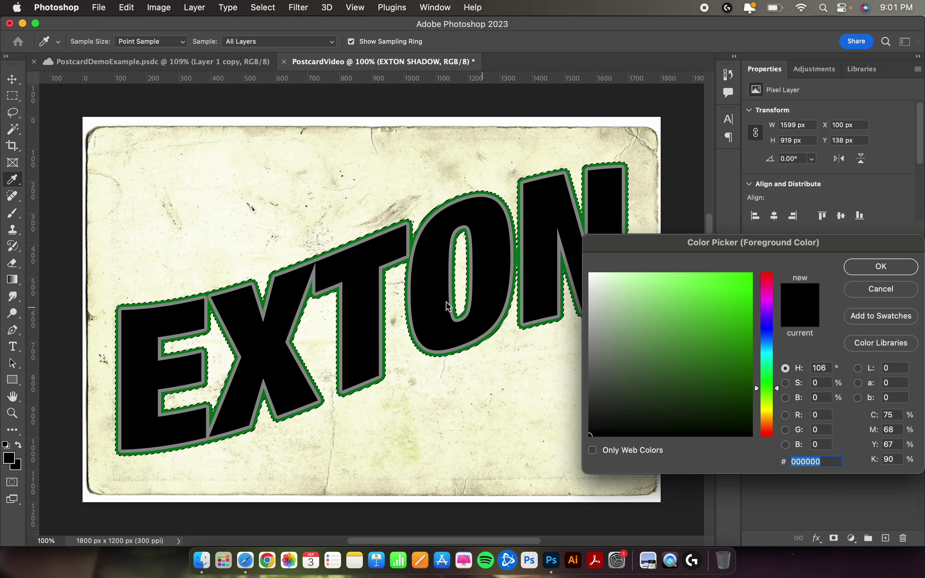
mouse_move(690, 364)
mouse_down()
mouse_move(754, 382)
mouse_move(750, 415)
mouse_move(753, 406)
mouse_up()
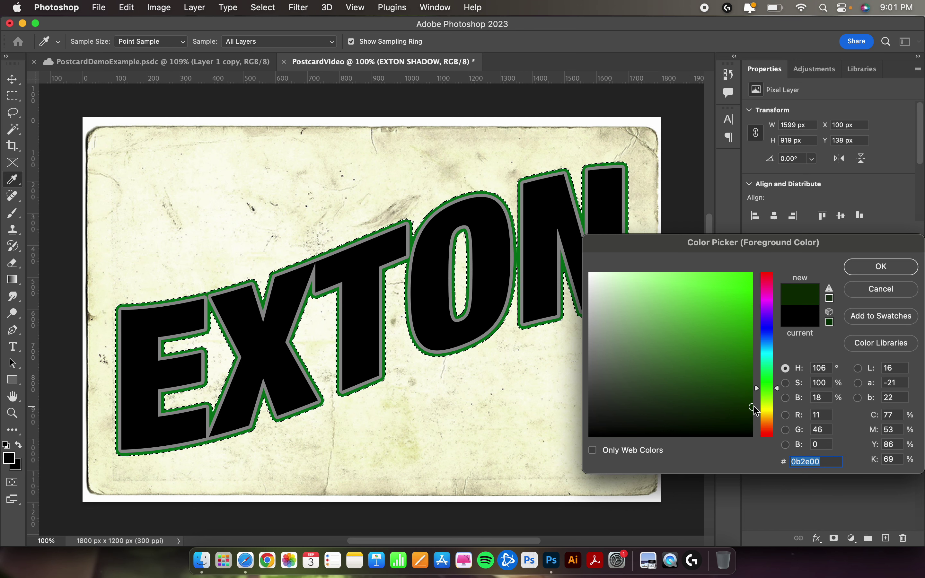
click(879, 267)
key(b)
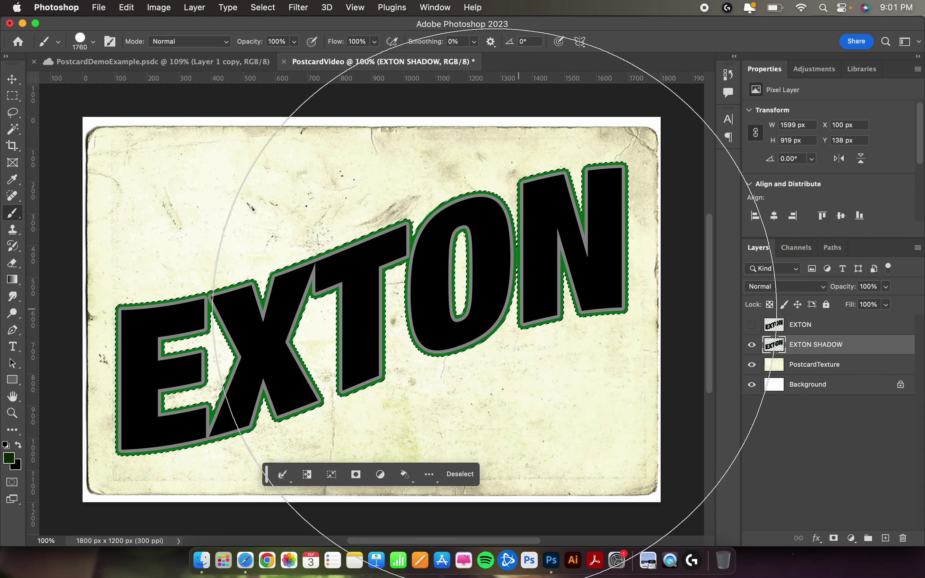
drag(475, 306, 289, 337)
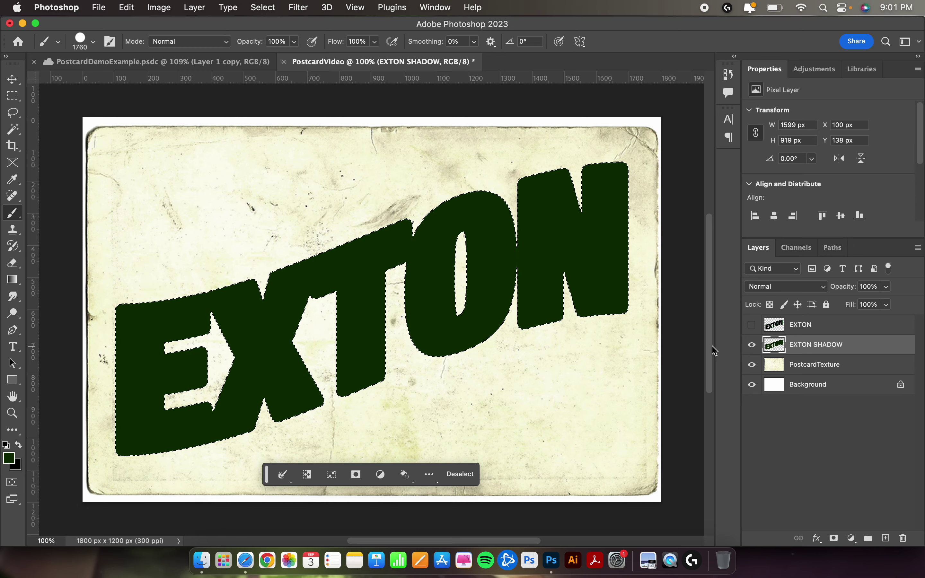
key(super+d)
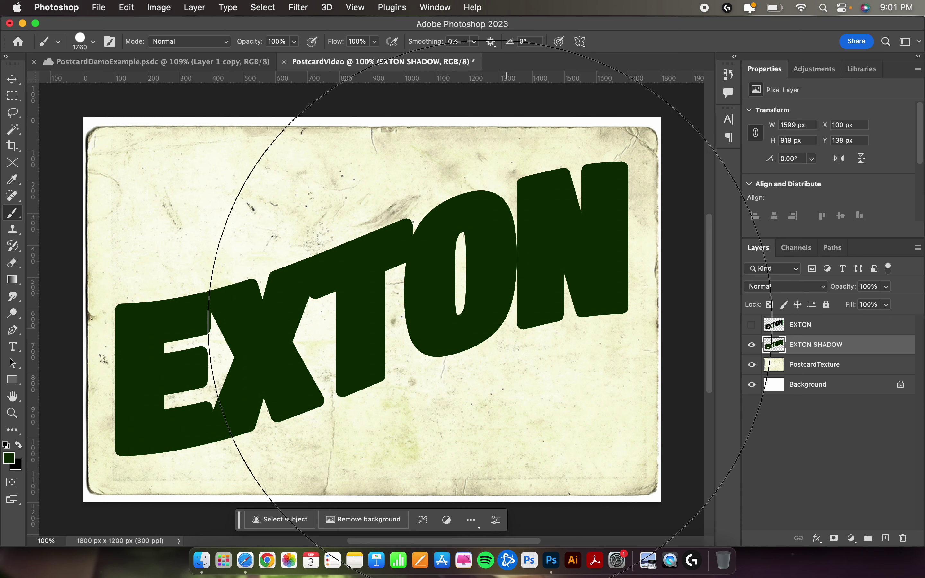
Show the EXTON layer again and offset EXTON SHADOW down and to the right, to about X 126 px, Y 170 px
click(11, 81)
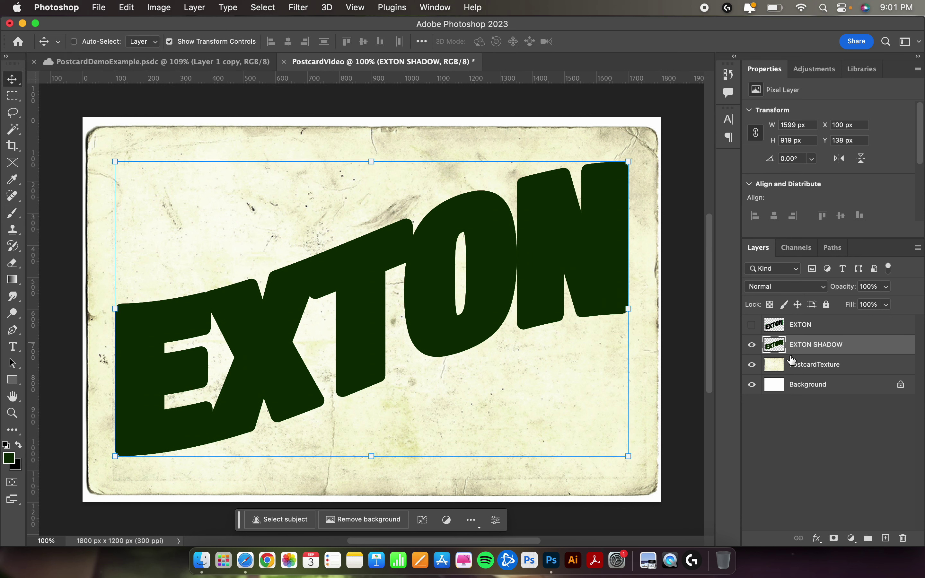
click(752, 325)
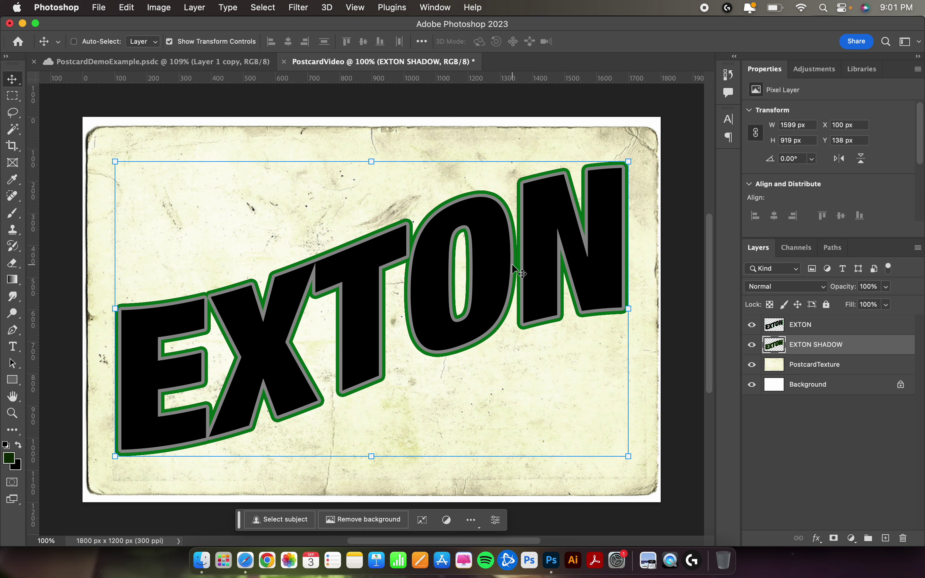
mouse_move(538, 273)
mouse_down()
mouse_move(539, 287)
mouse_move(547, 281)
mouse_up()
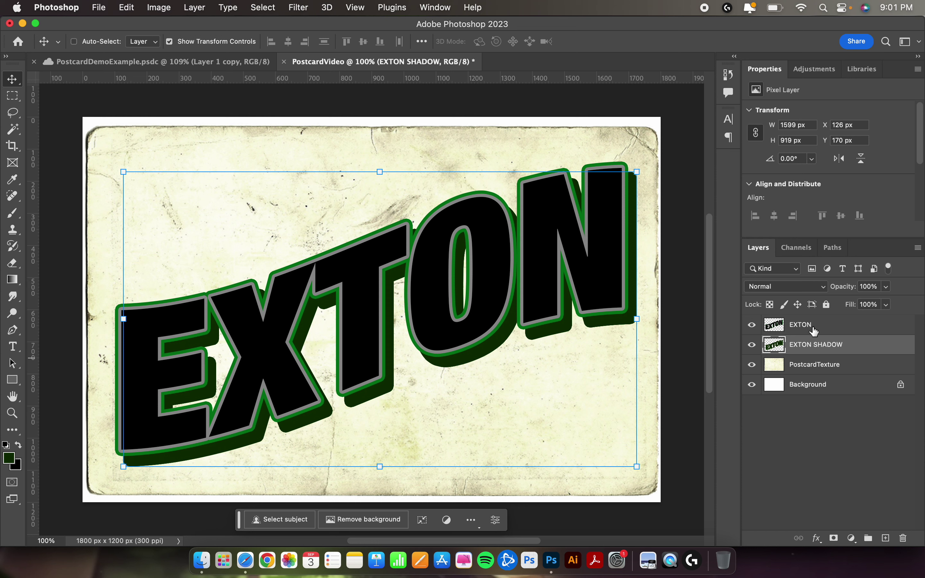
Make EXTON the active layer and sample the green of its outer outline as the foreground colour
click(827, 331)
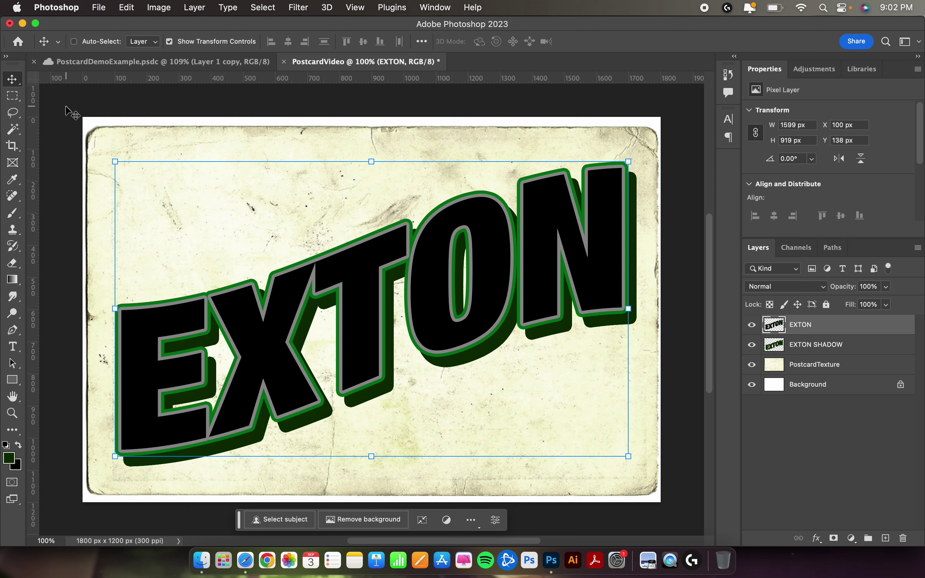
key(i)
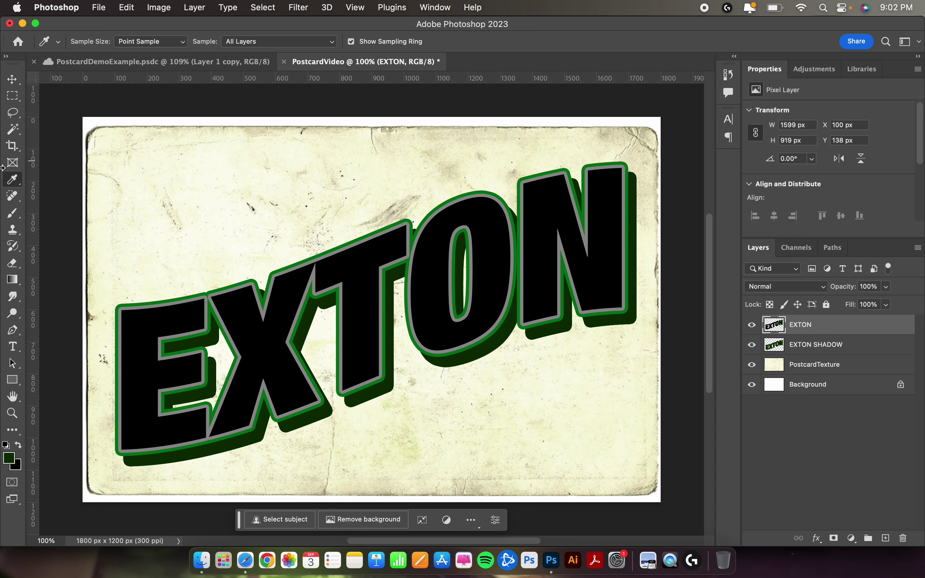
right_click(17, 186)
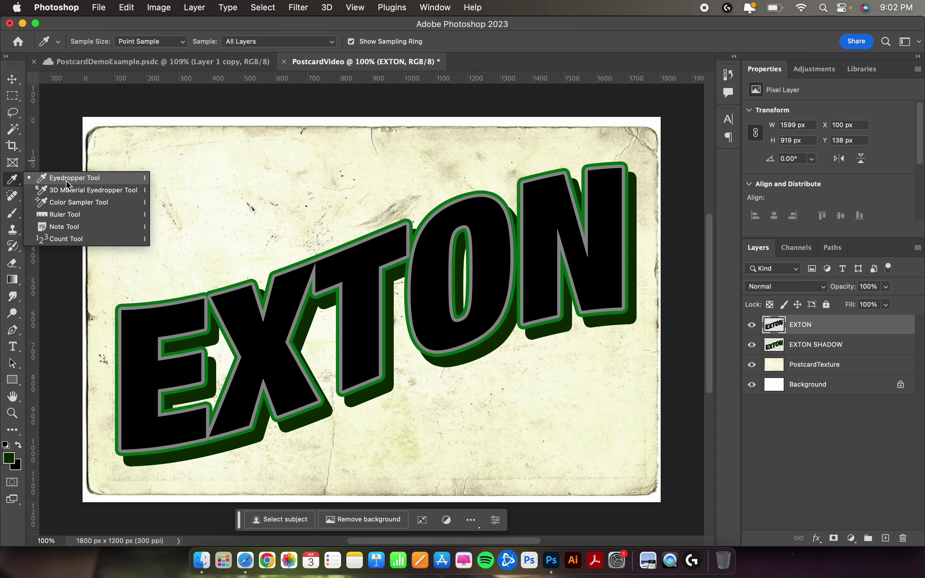
click(103, 180)
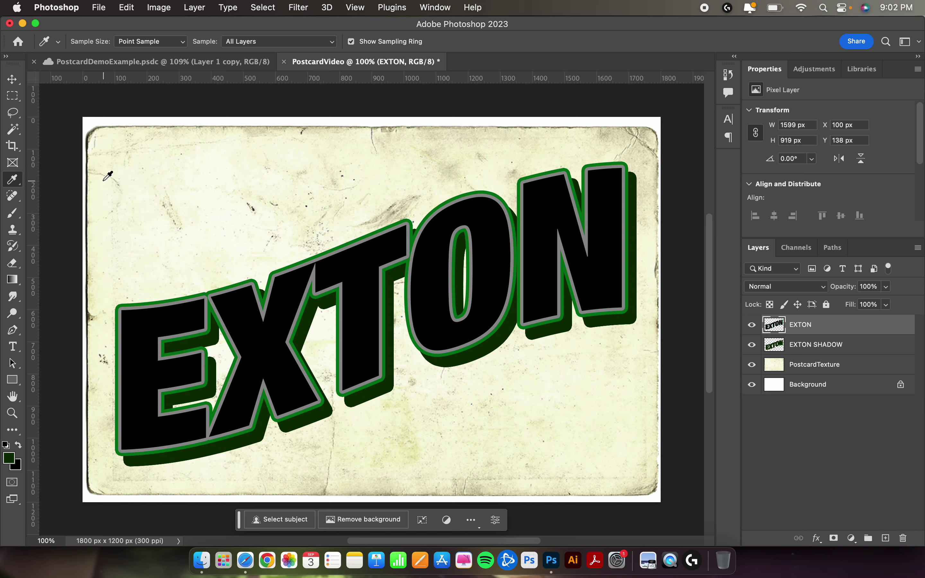
scroll(383, 373, up, 6)
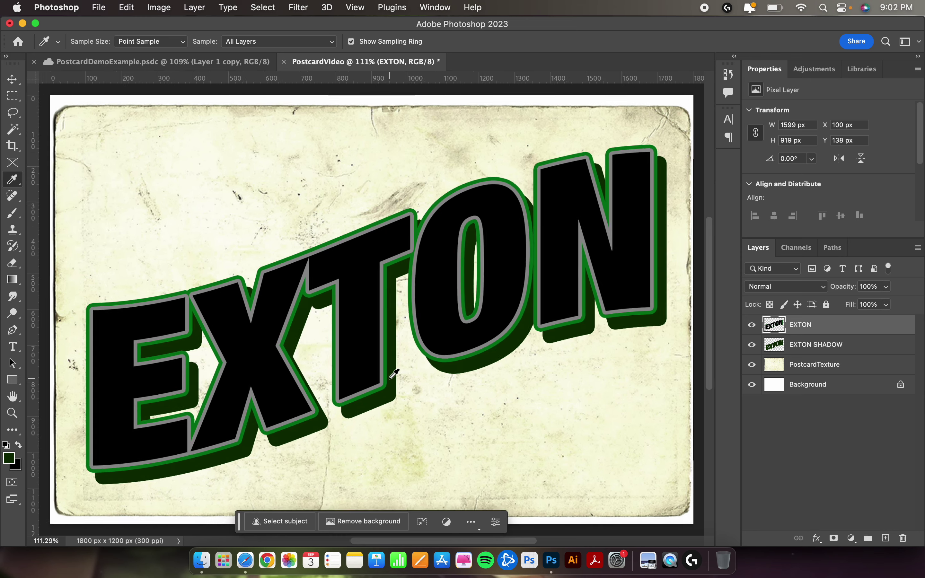
scroll(394, 373, right, 10)
scroll(394, 374, up, 10)
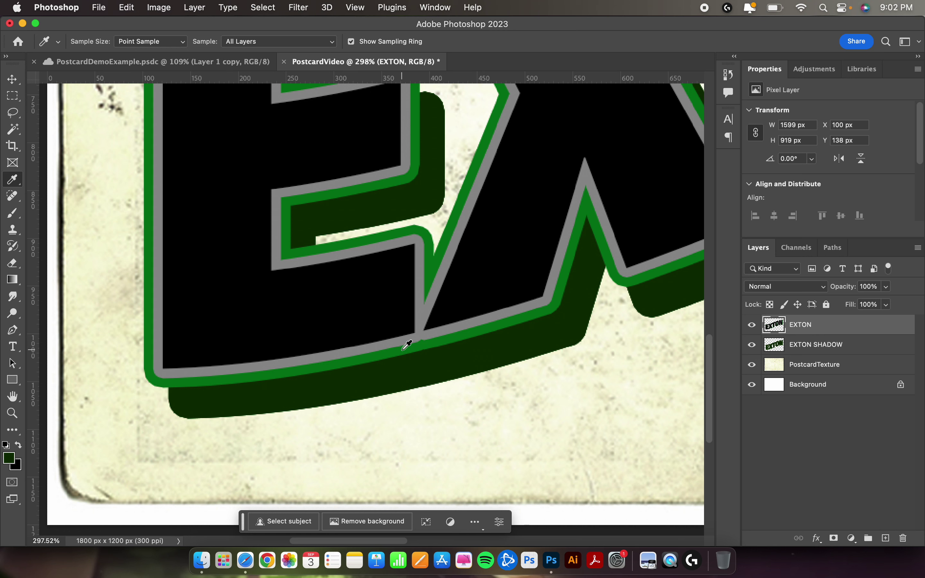
click(407, 345)
click(407, 345)
Set the Hard Round brush size to 10 px
key(b)
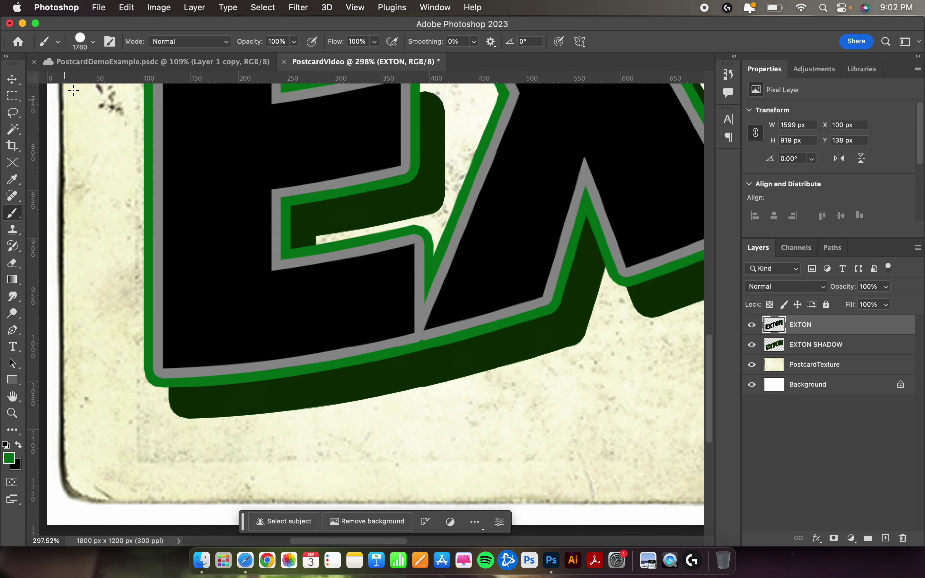
click(94, 42)
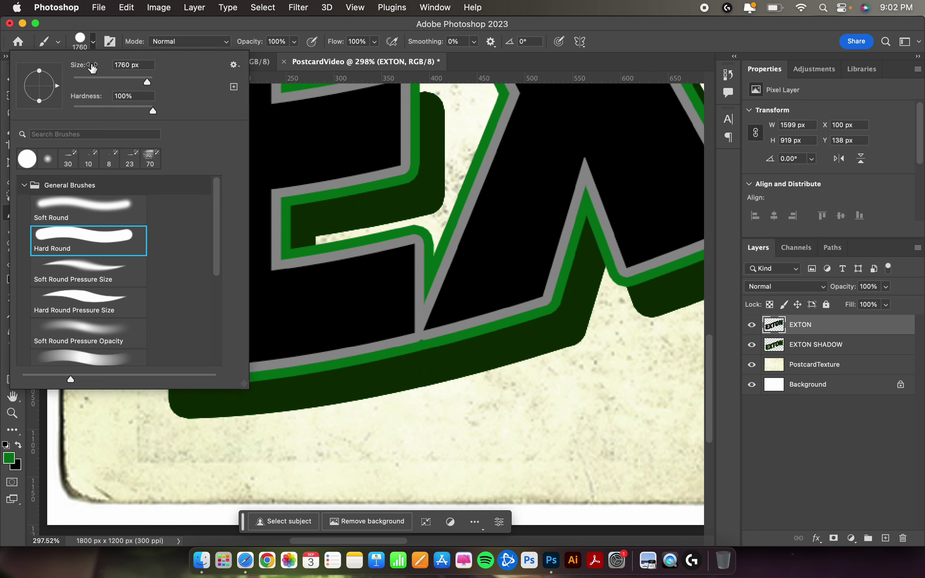
click(141, 64)
drag(141, 64, 109, 68)
text(100 )
text(px)
key(Return)
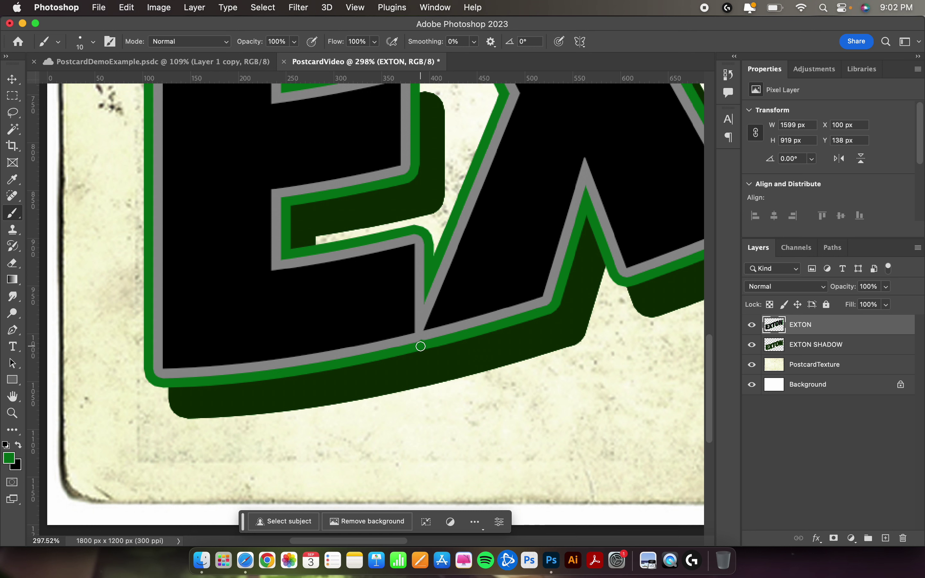
Paint straight green lines across the shadow from the lower outline corners of E and X, including their junction, to the shadow's outer edge
shift+click(431, 382)
click(157, 383)
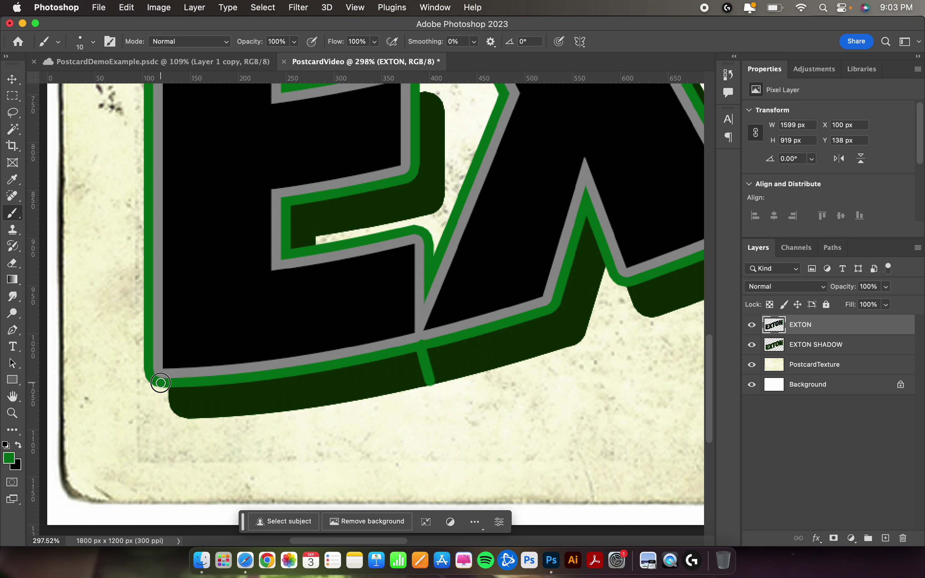
shift+click(177, 410)
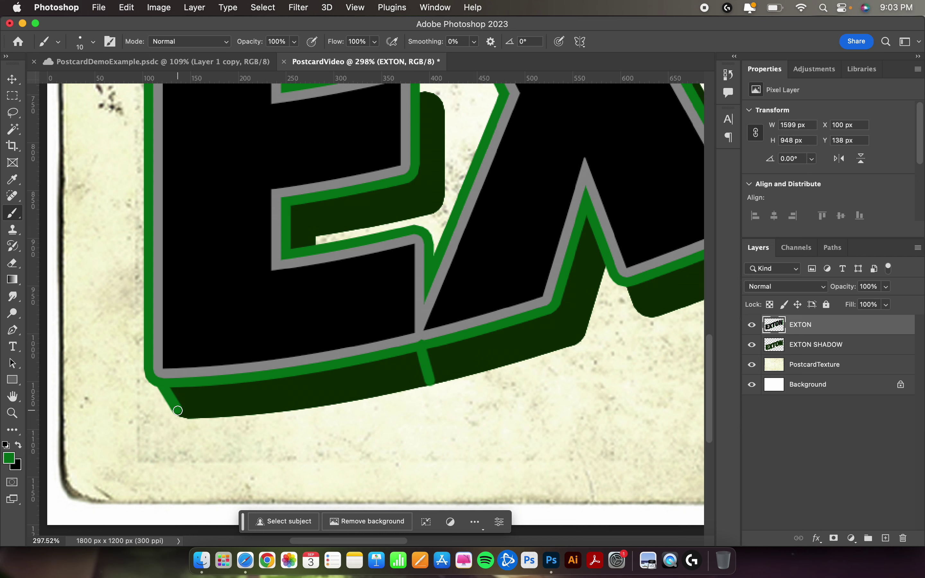
scroll(314, 432, right, 2)
scroll(314, 432, right, 6)
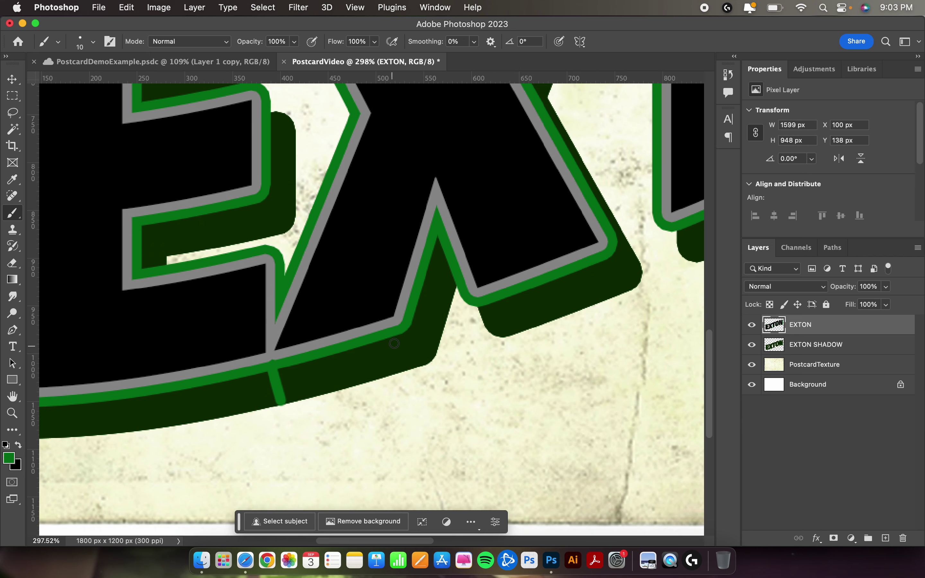
click(406, 329)
shift+click(429, 360)
shift+click(493, 331)
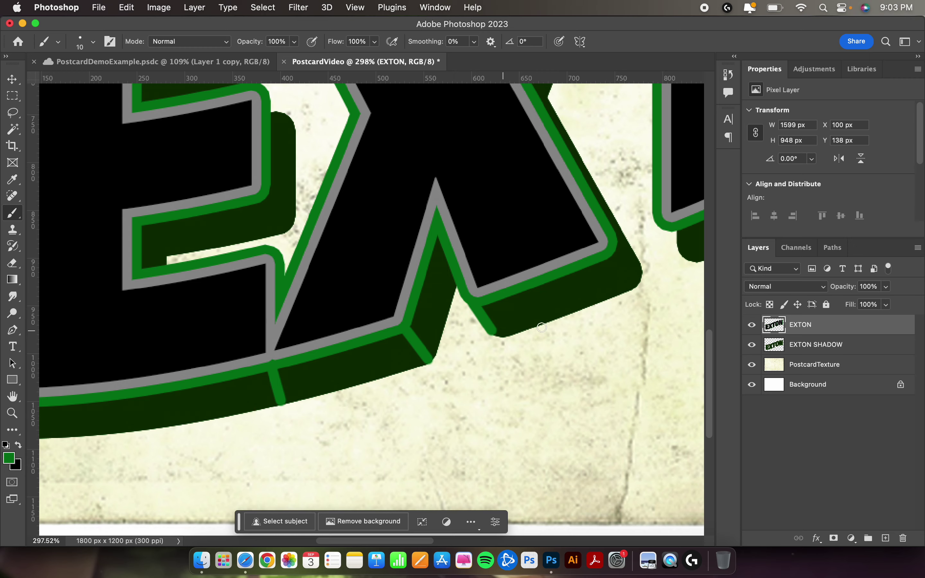
Try to connect the X's lower-right outline corner to the matching shadow corner with a straight green line
scroll(485, 321, right, 5)
scroll(486, 321, up, 1)
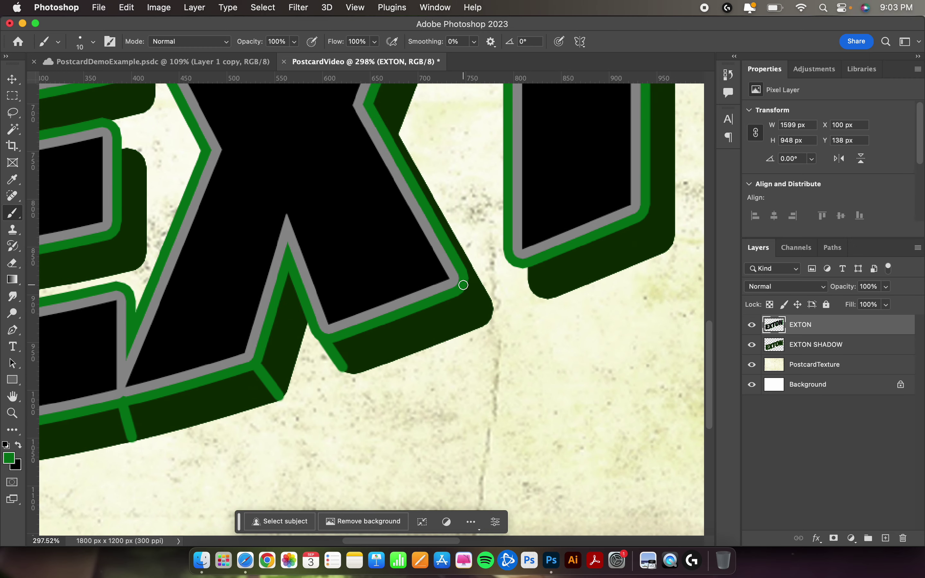
shift+click(484, 319)
scroll(555, 299, right, 5)
scroll(555, 299, up, 3)
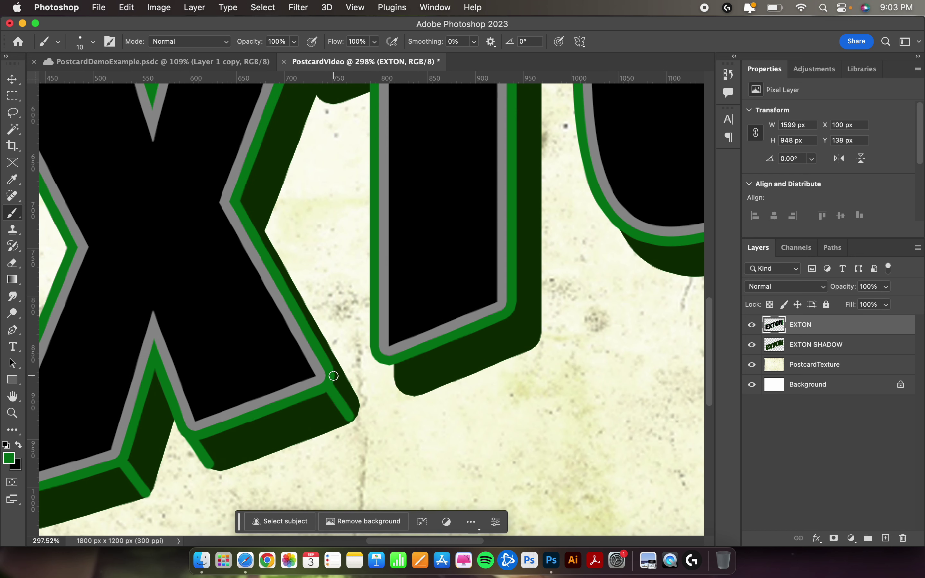
key(super+z)
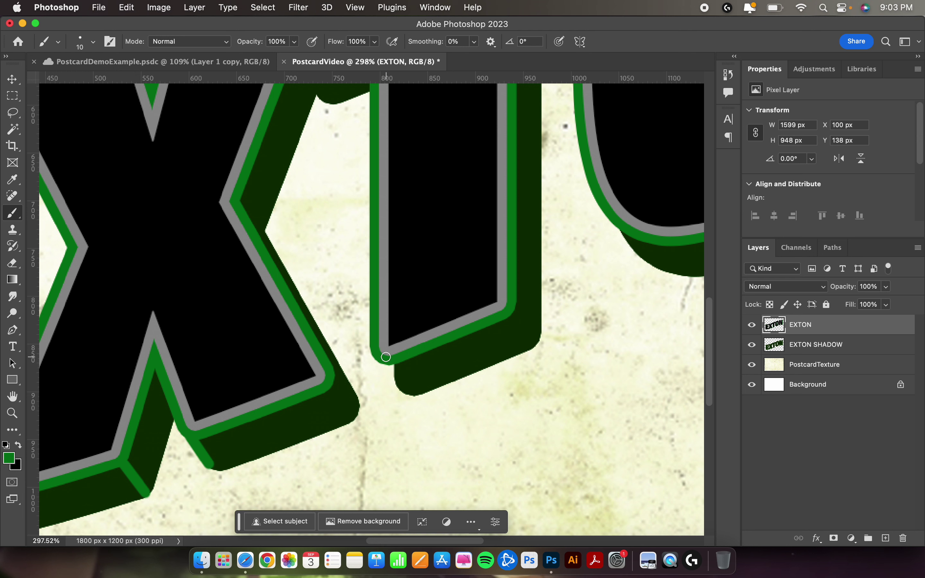
Paint straight green lines from the T's two lower outline corners across the shadow to its outer corners
shift+click(404, 389)
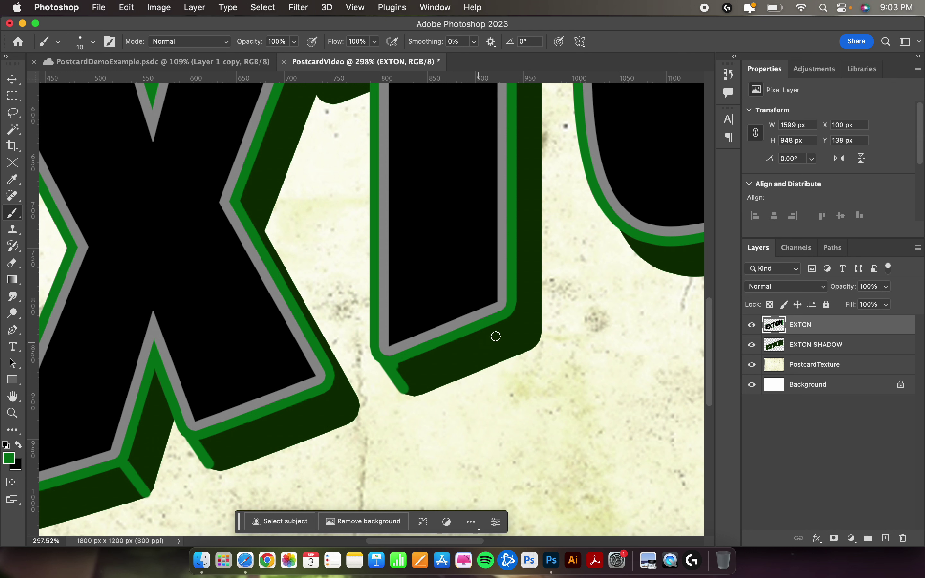
key(super+z)
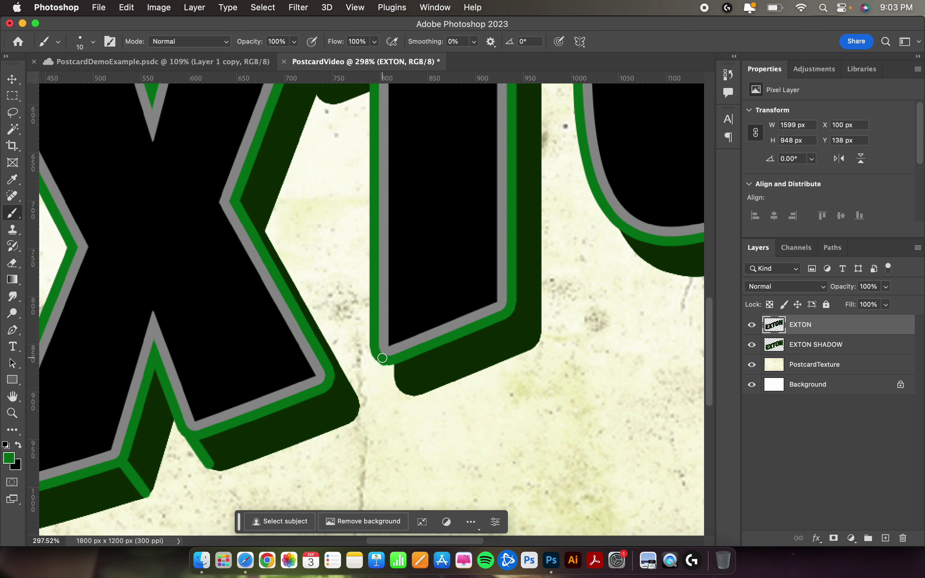
shift+click(403, 390)
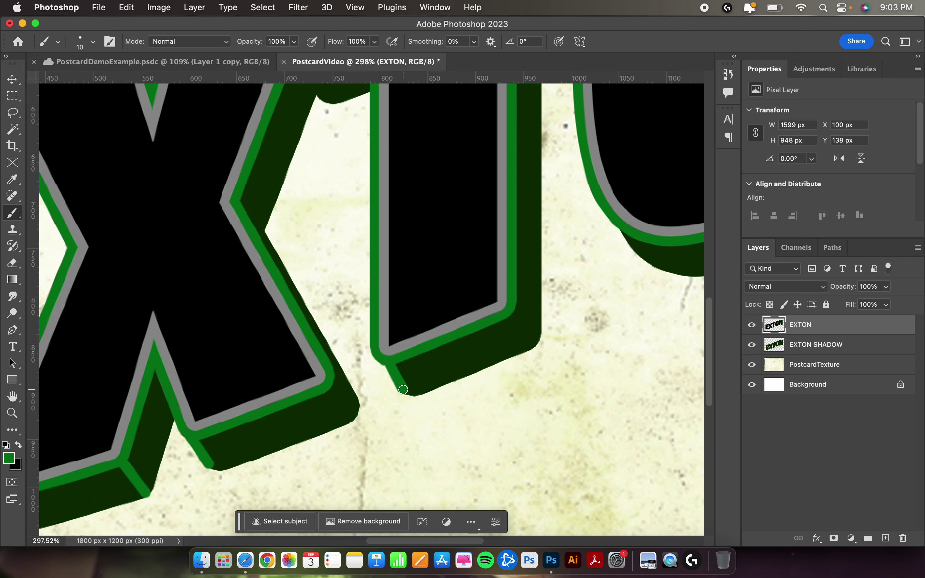
click(515, 311)
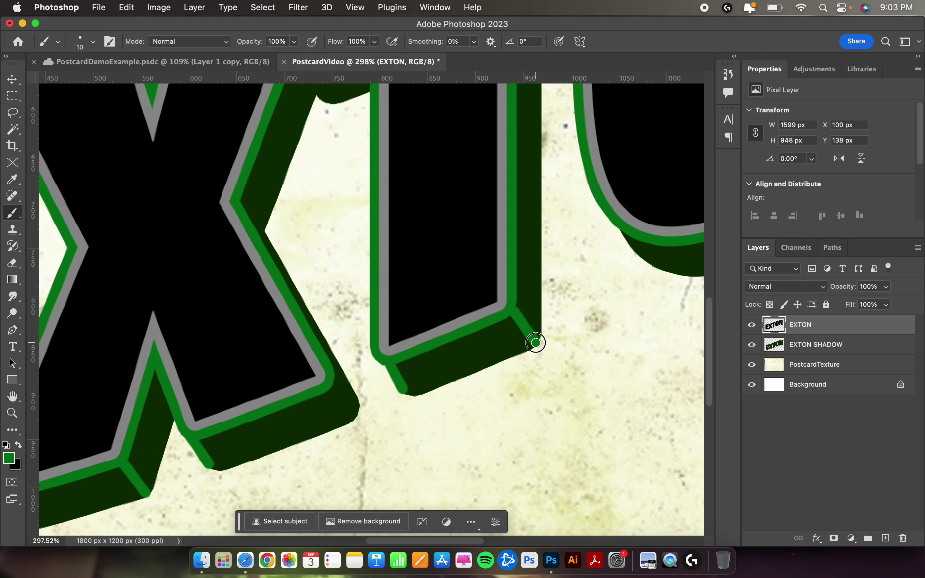
Paint a straight green line from the lower-left outline corner of the N to the matching shadow corner
scroll(534, 340, right, 10)
scroll(535, 340, down, 5)
scroll(536, 342, up, 8)
scroll(534, 341, left, 3)
scroll(535, 341, up, 2)
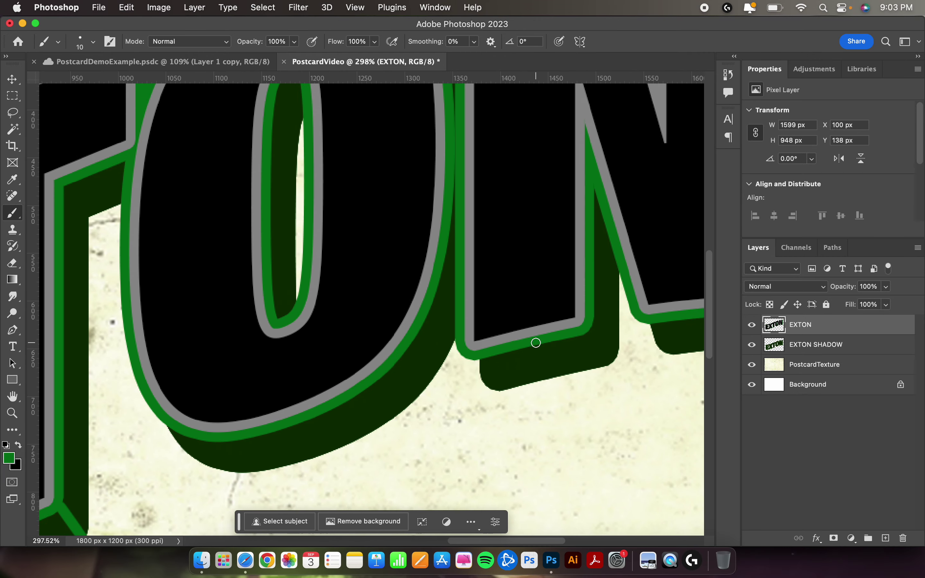
scroll(535, 341, down, 2)
scroll(534, 341, right, 2)
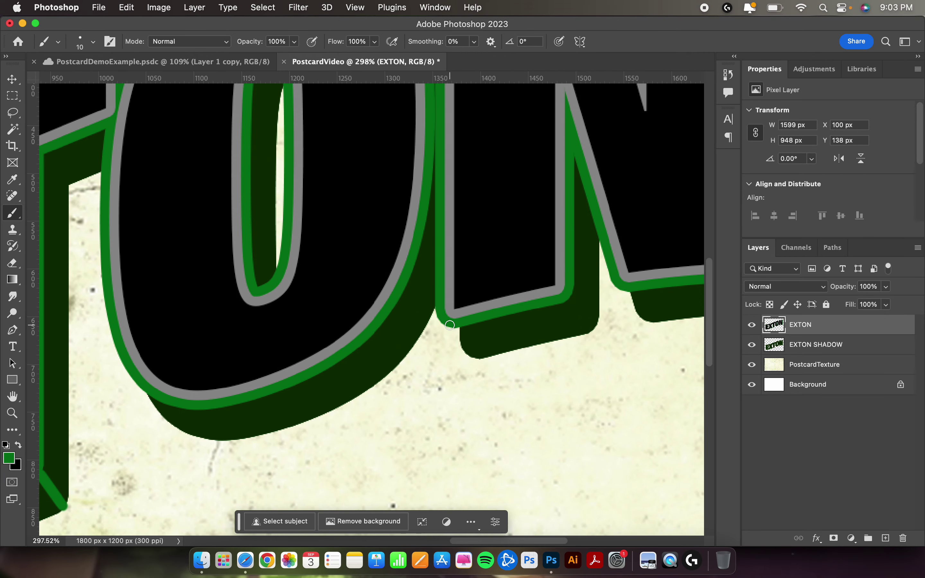
shift+click(467, 349)
scroll(569, 294, right, 8)
scroll(568, 295, up, 2)
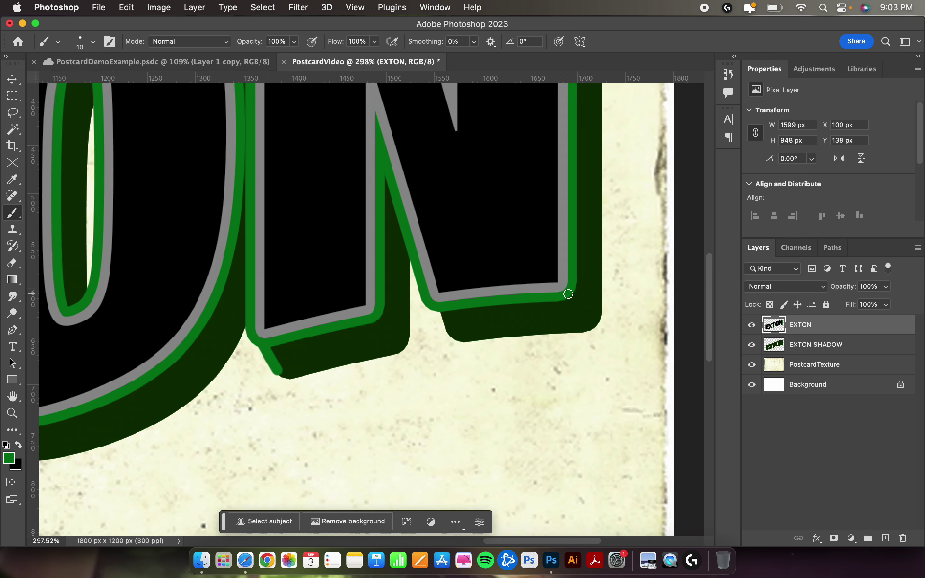
key(super+minus)
key(super+minus)
key(super+minus)
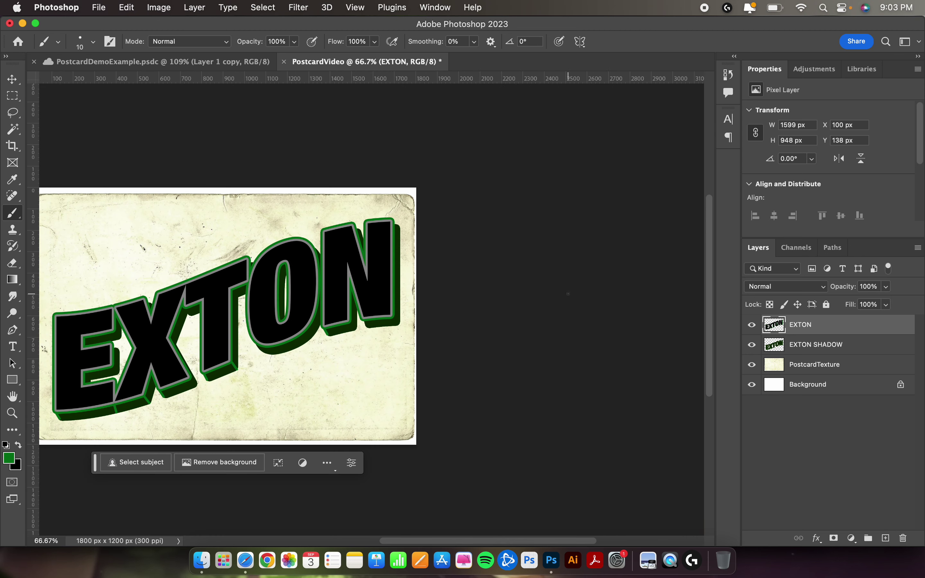
scroll(219, 412, left, 2)
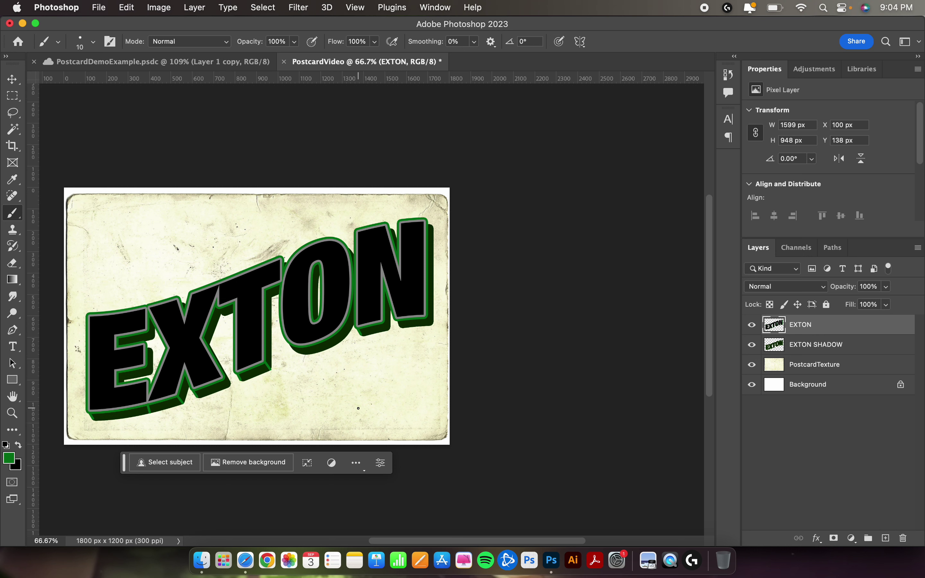
Switch to the Magic Wand tool and set its tolerance to 10
key(w)
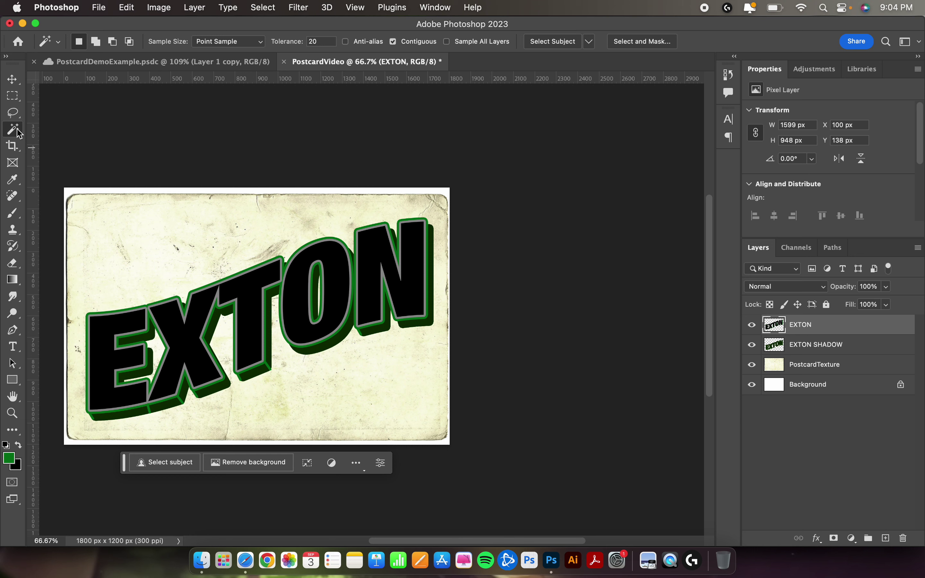
right_click(17, 133)
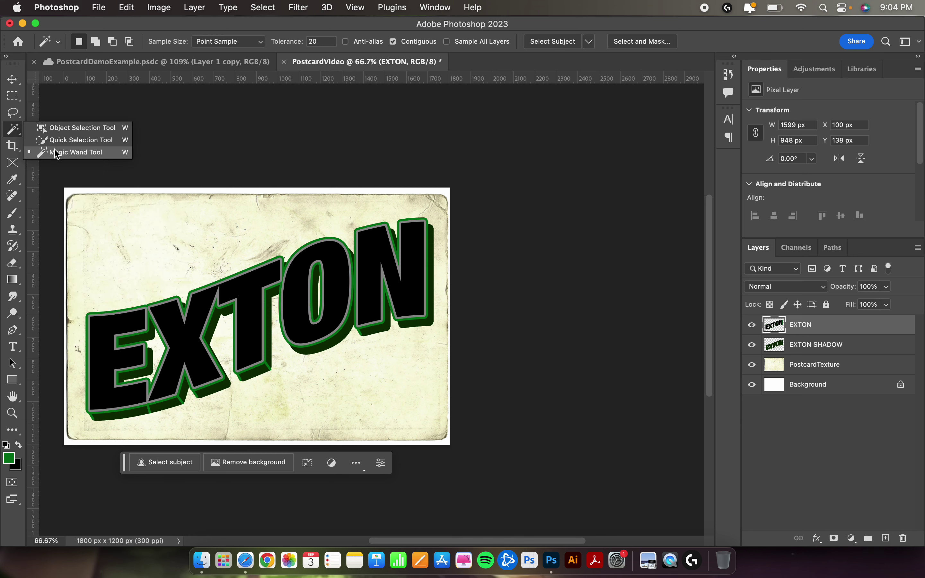
click(73, 128)
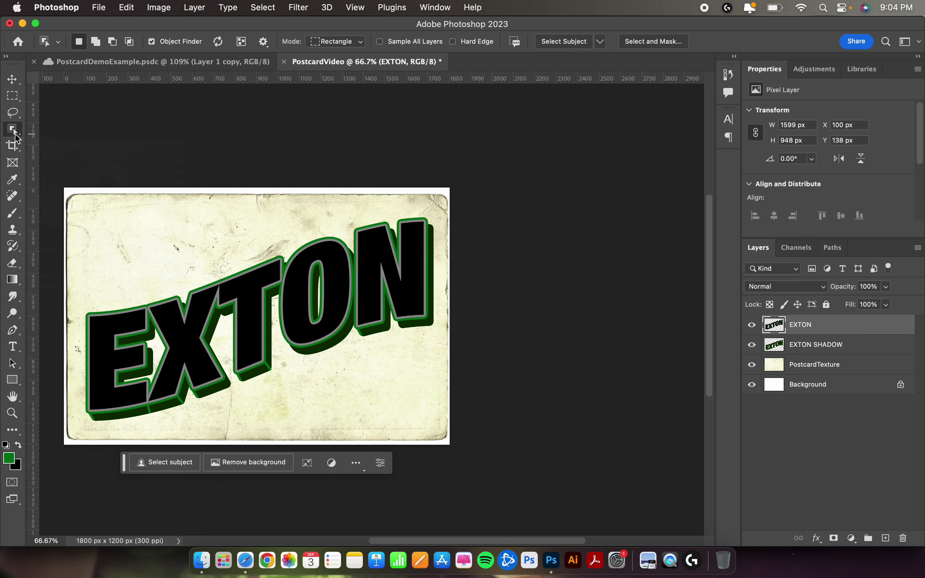
right_click(16, 137)
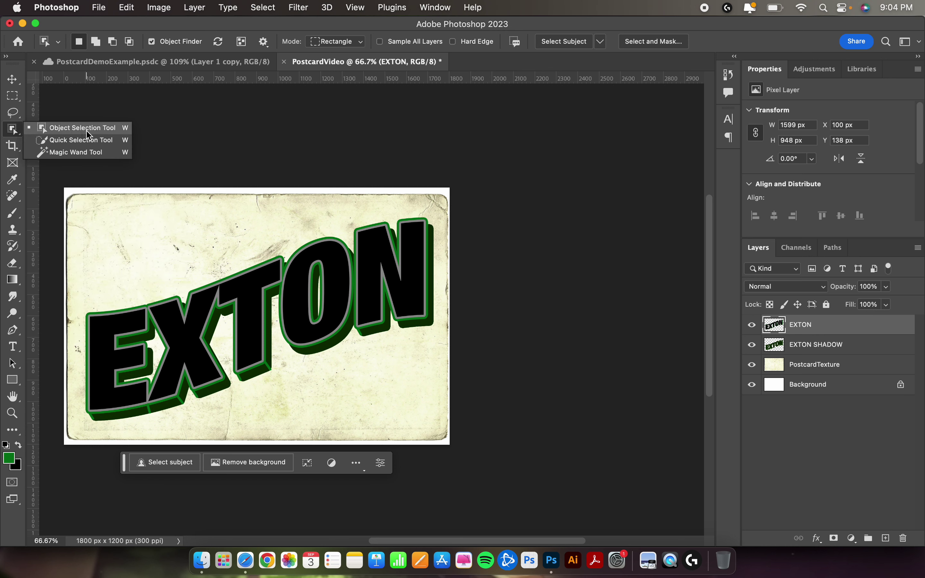
click(81, 153)
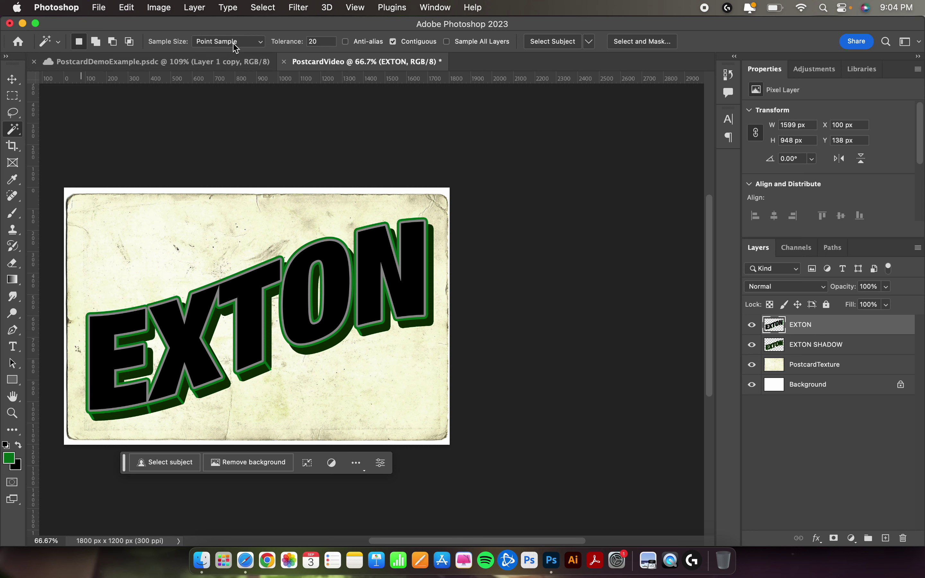
click(324, 41)
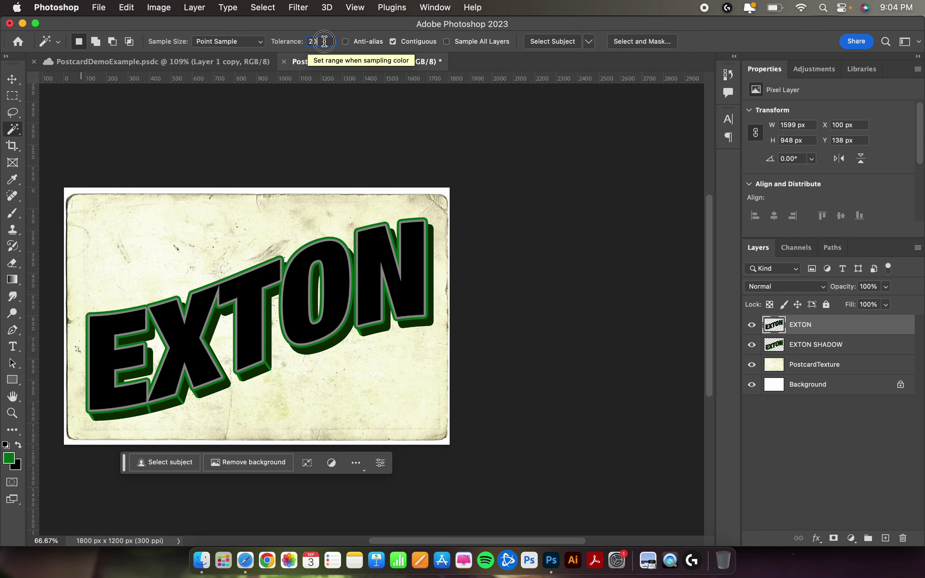
double_click(324, 41)
text(10)
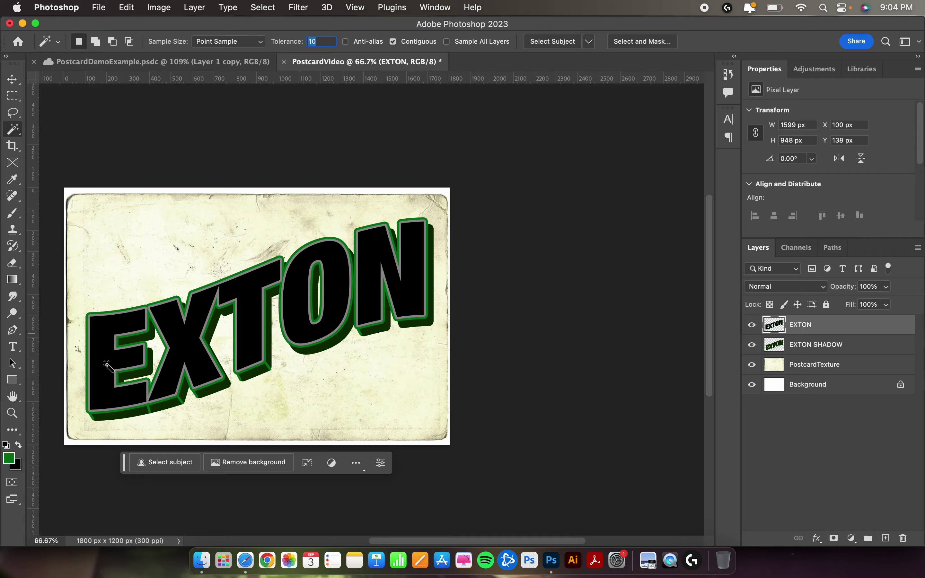
Test the Magic Wand by selecting the black fills of the E, X, T, O and N one at a time
scroll(107, 365, up, 2)
scroll(140, 337, up, 2)
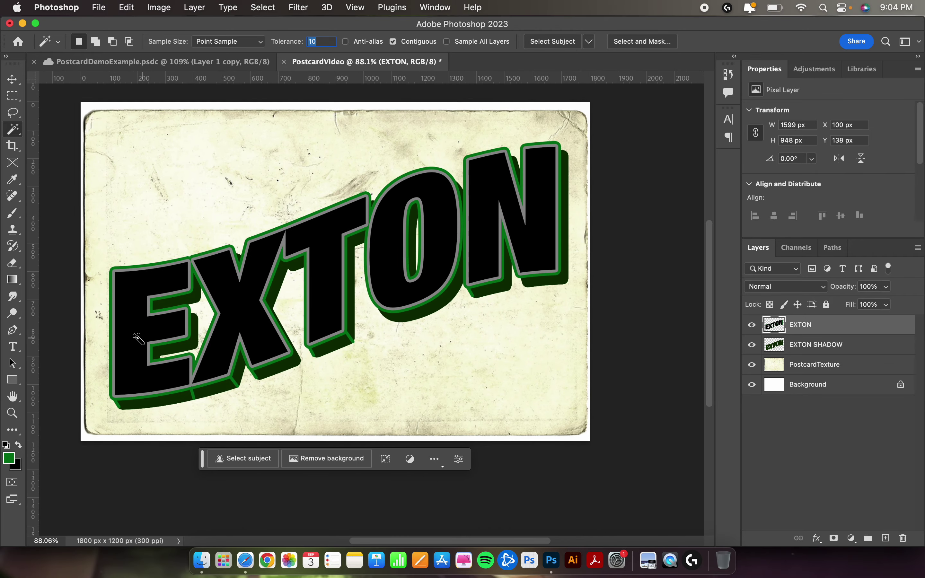
click(139, 341)
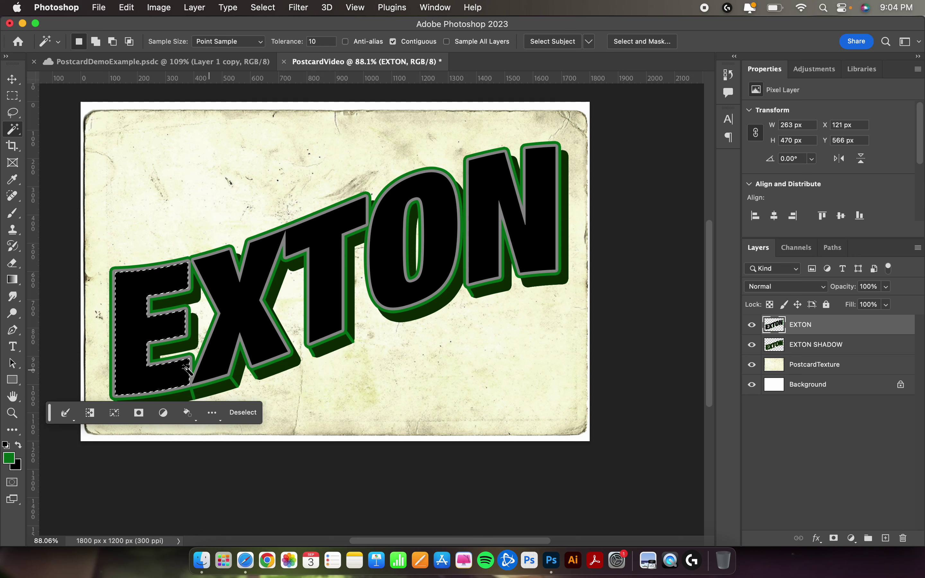
click(19, 347)
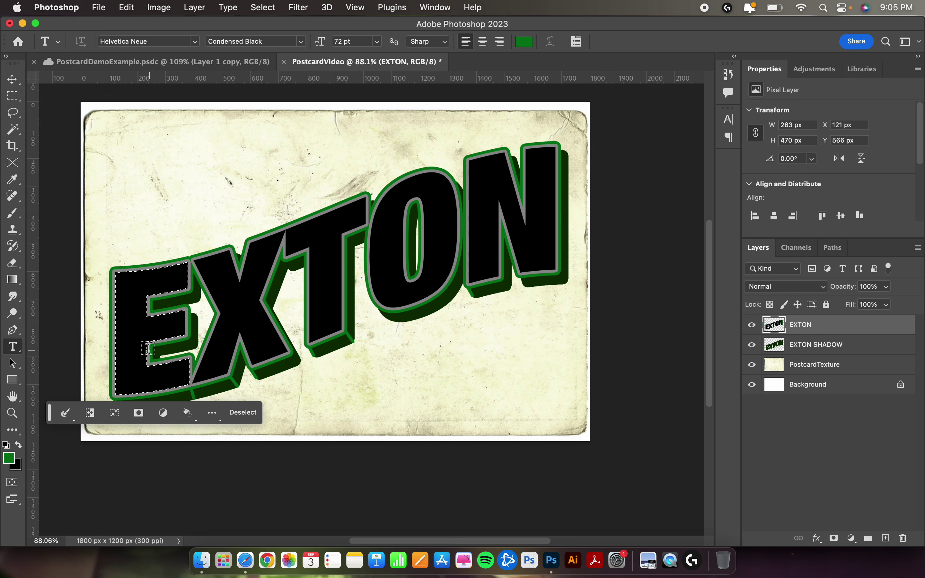
key(w)
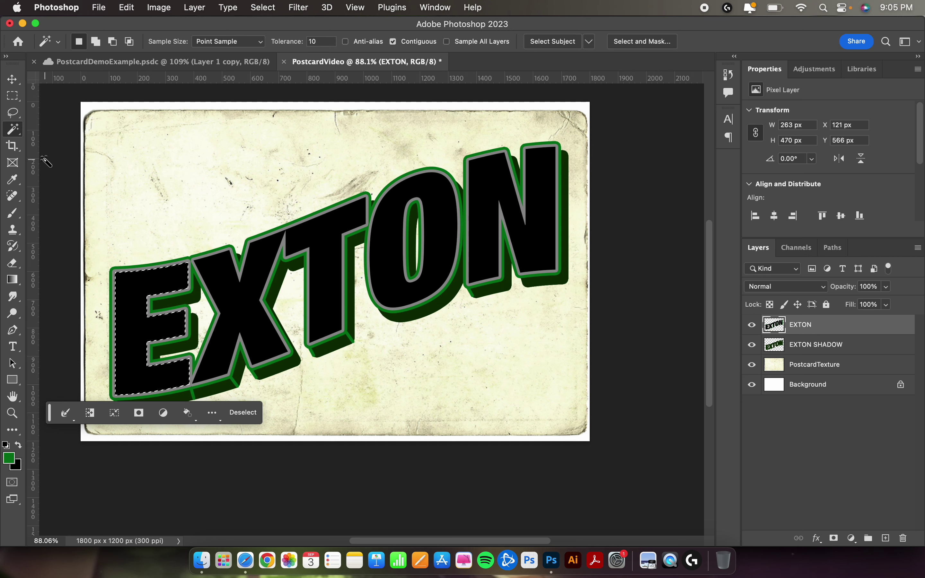
click(248, 310)
click(328, 288)
click(387, 265)
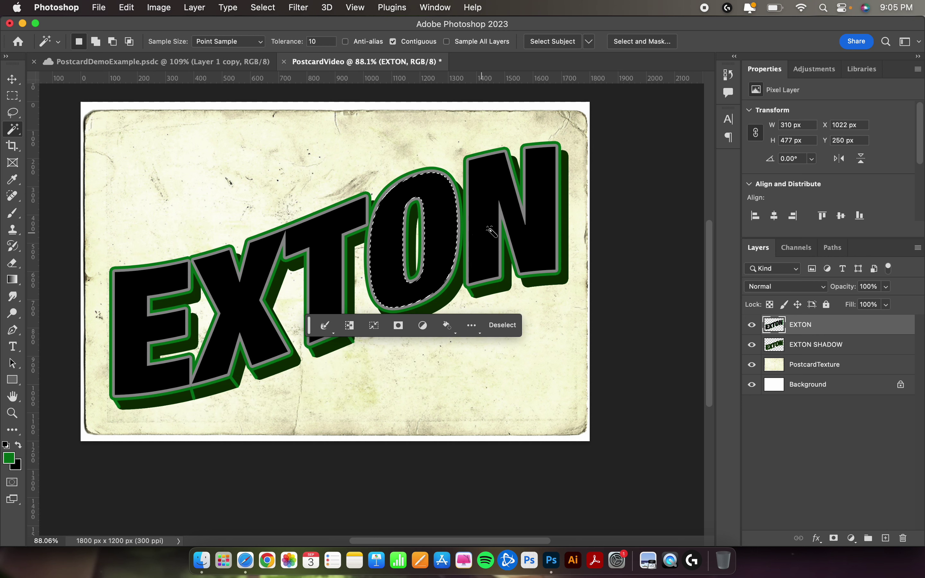
click(489, 231)
Select the black fill of the E and copy landscape4_64f523dd7da30.jpeg from the Downloads folder in Finder
click(151, 327)
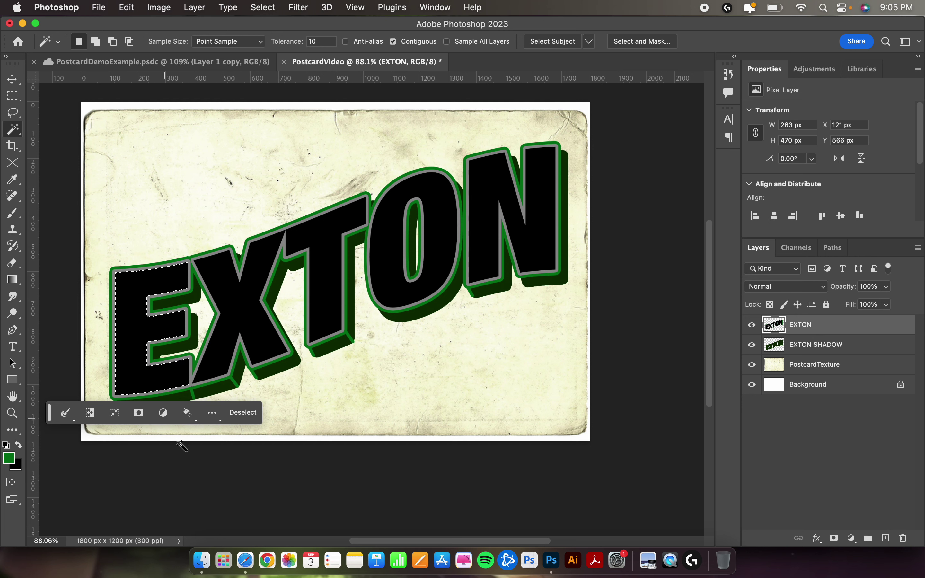
click(207, 564)
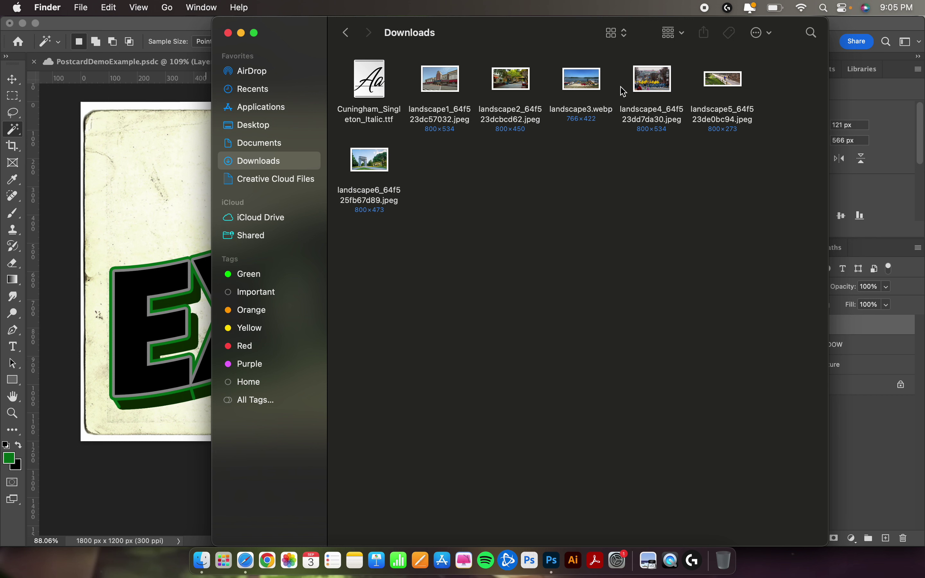
right_click(654, 84)
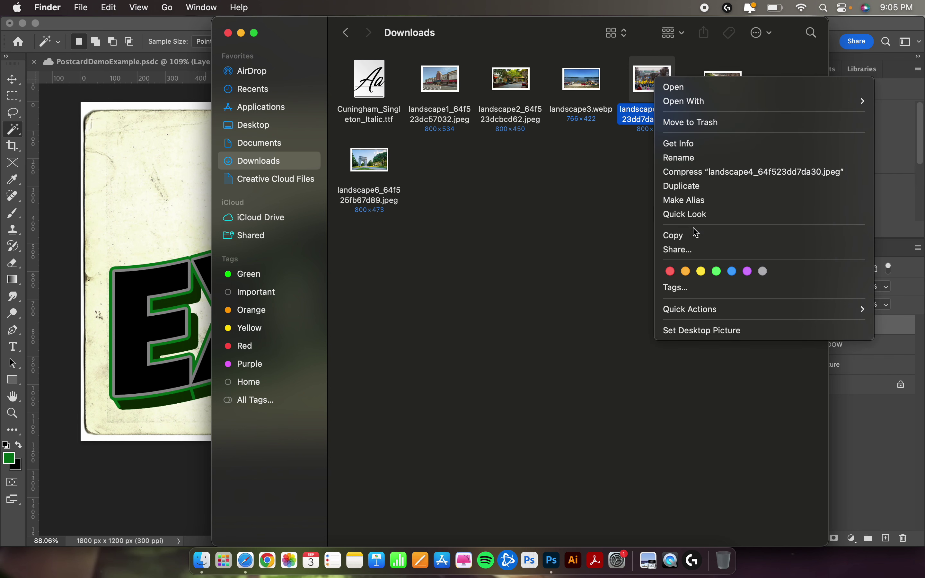
click(714, 236)
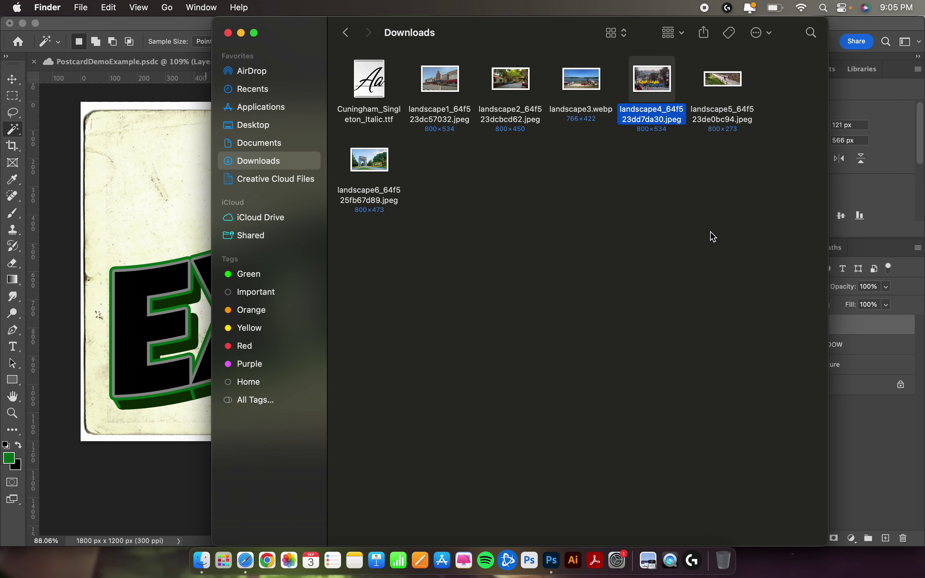
Return to Photoshop and paste the copied photo into the selected black fill of the E
click(169, 199)
click(128, 298)
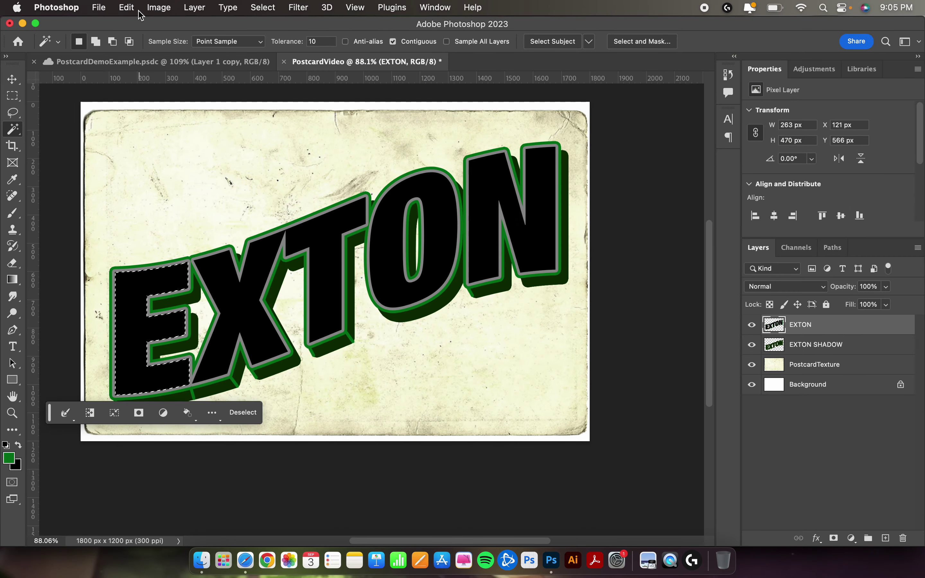
click(127, 9)
mouse_move(188, 138)
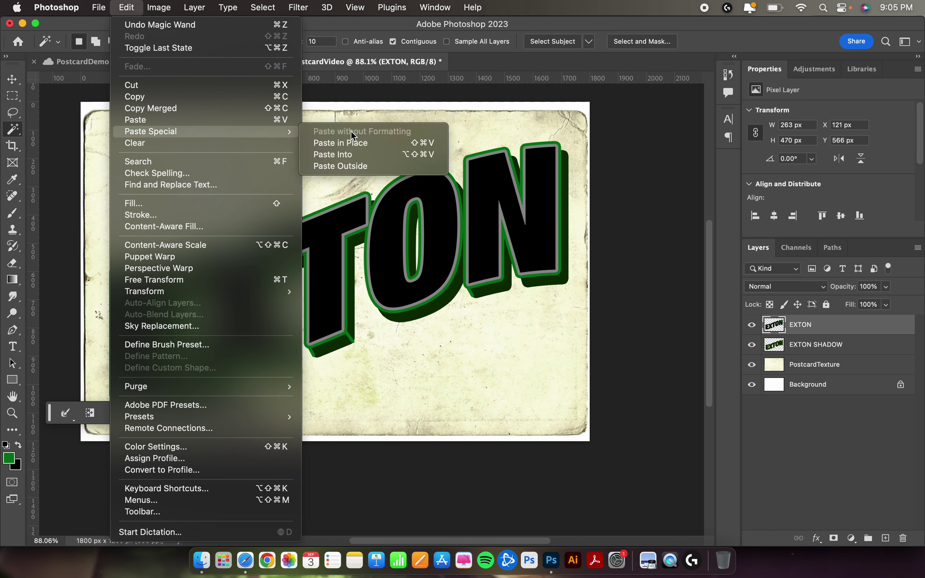
click(372, 158)
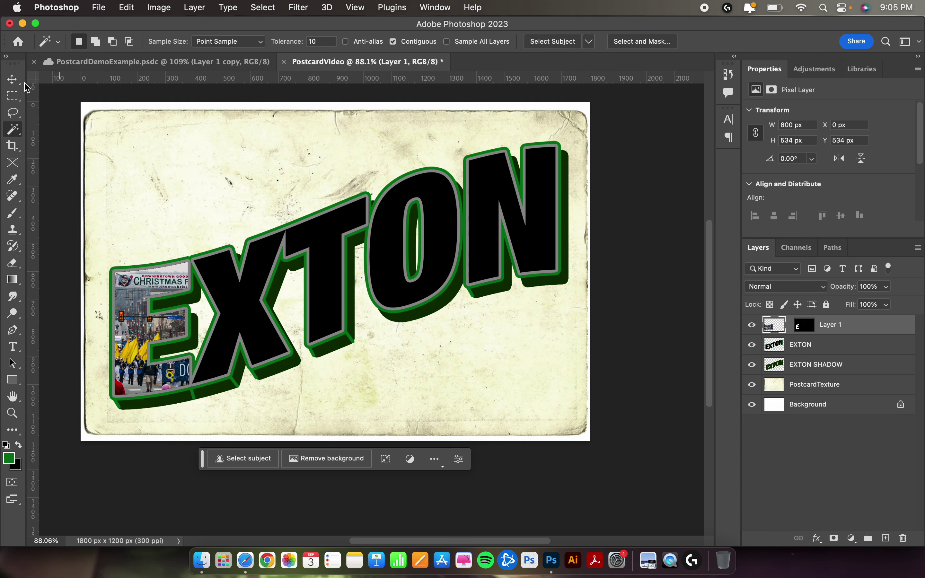
Shift the pasted photo inside the E to about X -155 px, Y 521 px, and rename its layer E
click(12, 79)
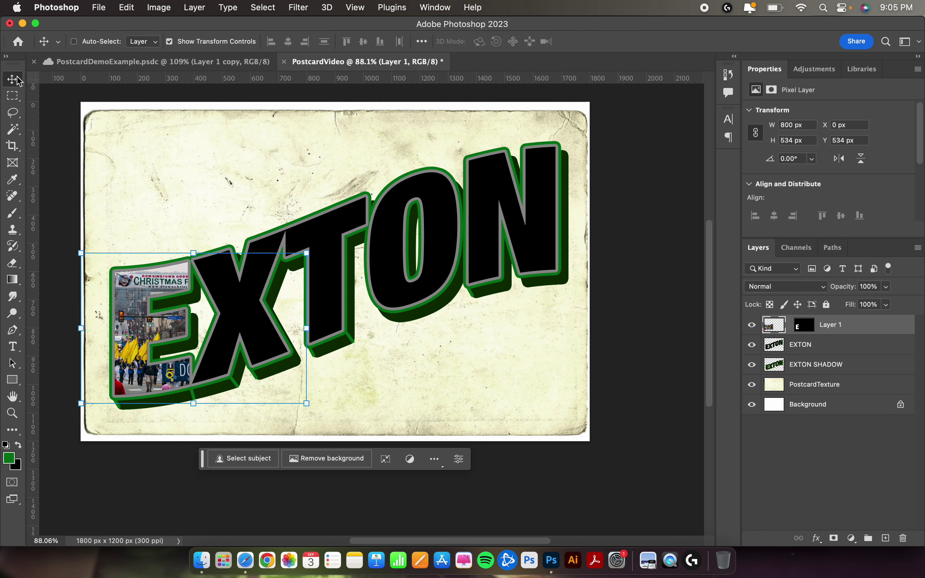
drag(124, 331, 92, 330)
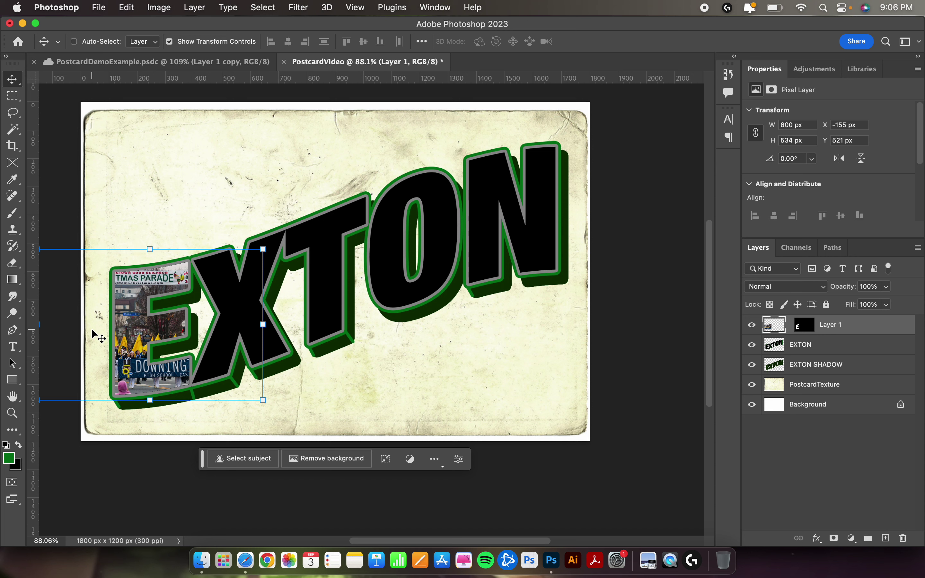
double_click(835, 325)
text(E)
key(Return)
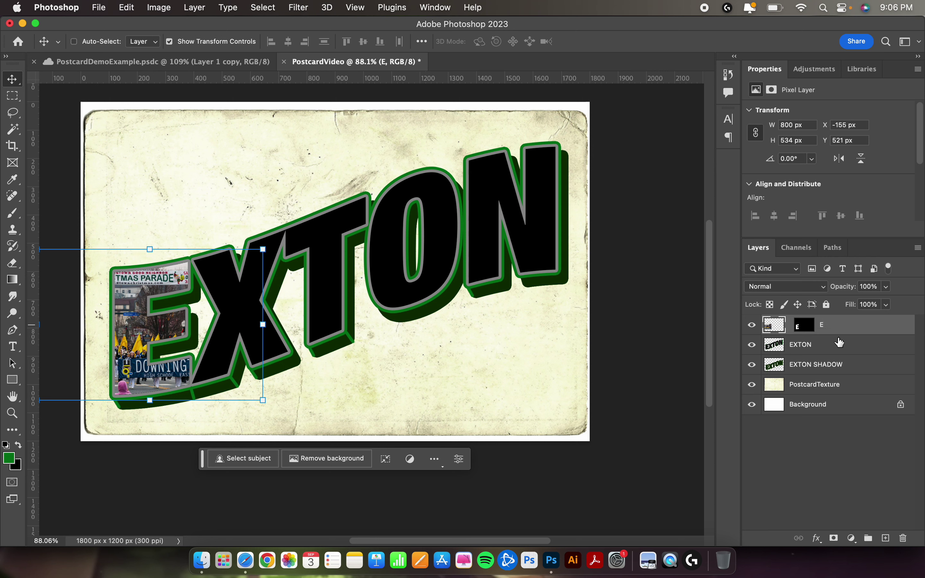
Select the black fill of the X on the EXTON layer and copy landscape1_64f523dc57032.jpeg from the Downloads folder in Finder
click(835, 349)
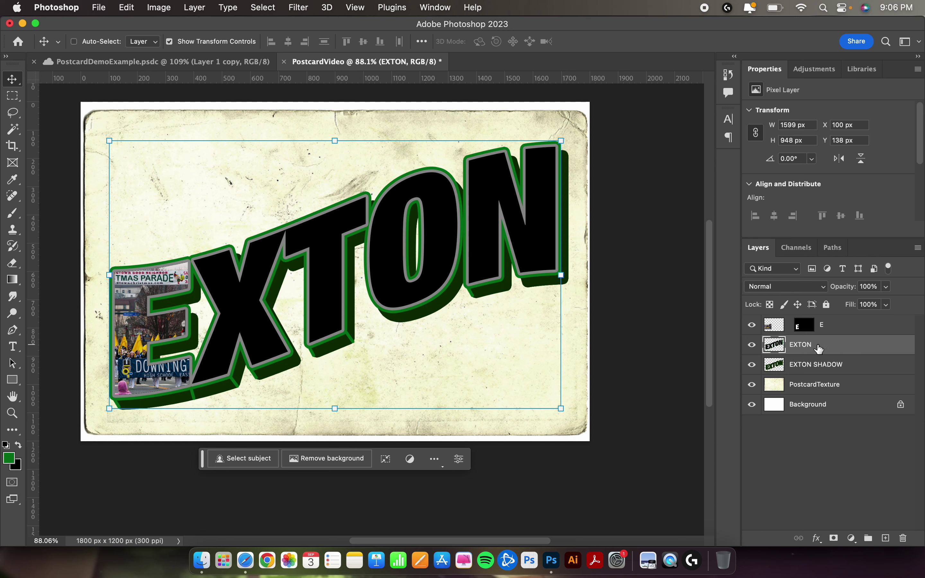
click(14, 130)
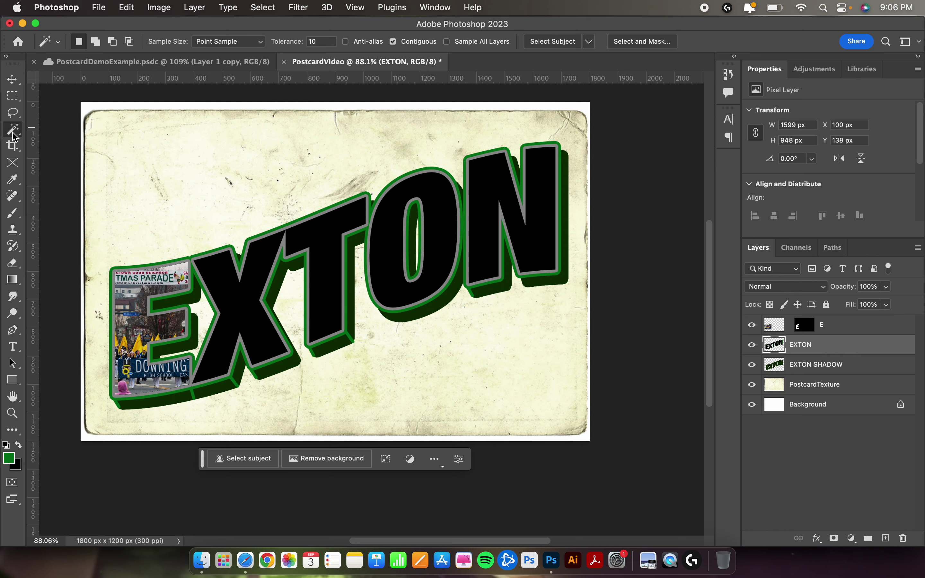
click(243, 306)
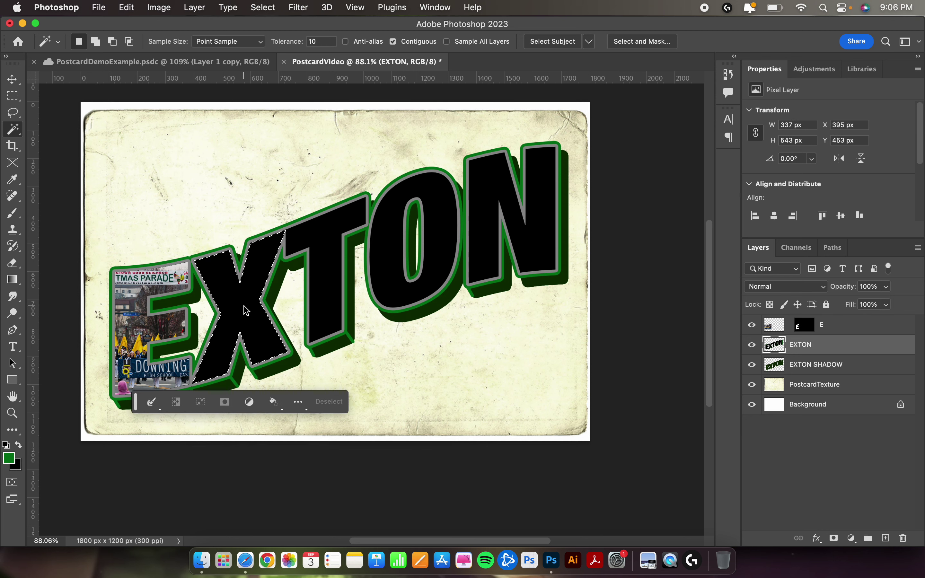
click(201, 560)
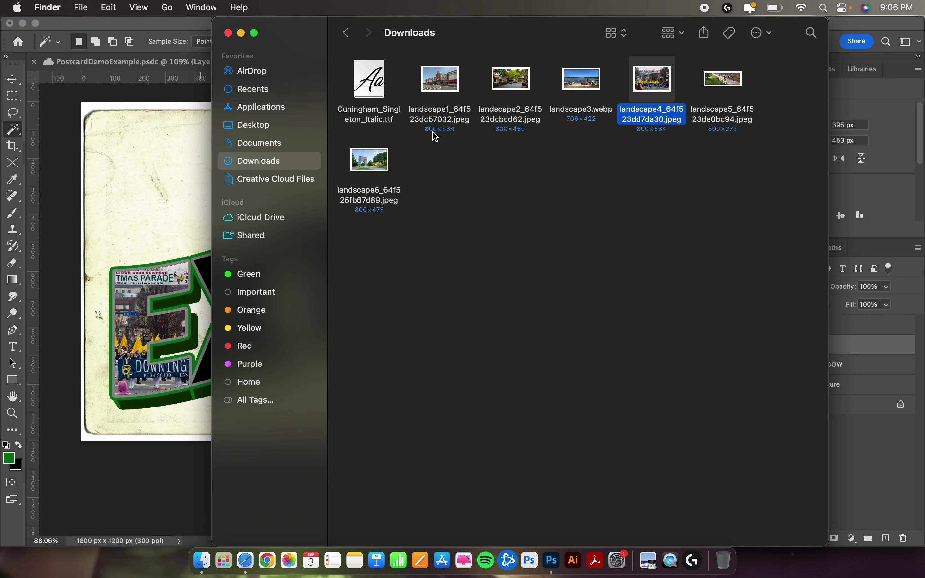
right_click(444, 84)
click(491, 236)
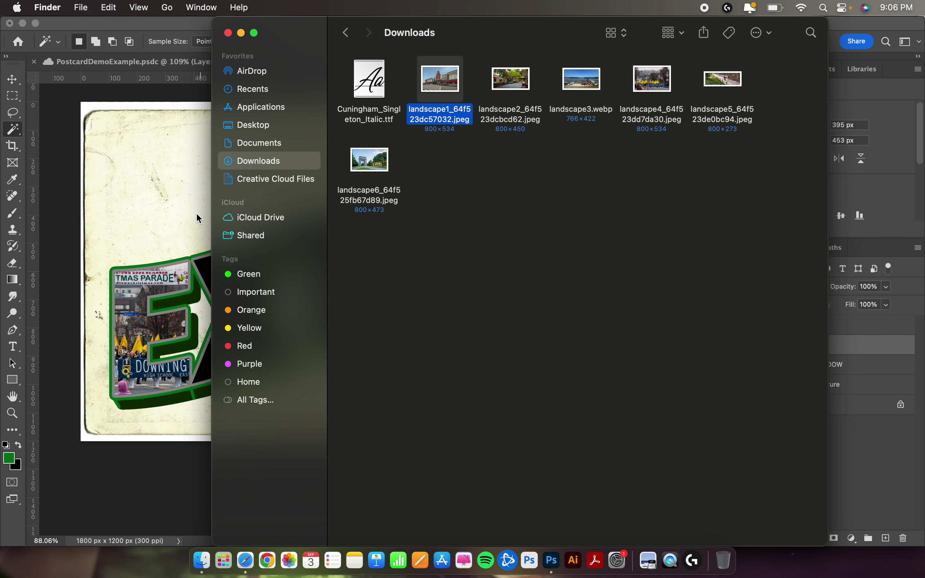
Return to Photoshop and paste the copied photo into the selected black fill of the X
click(162, 208)
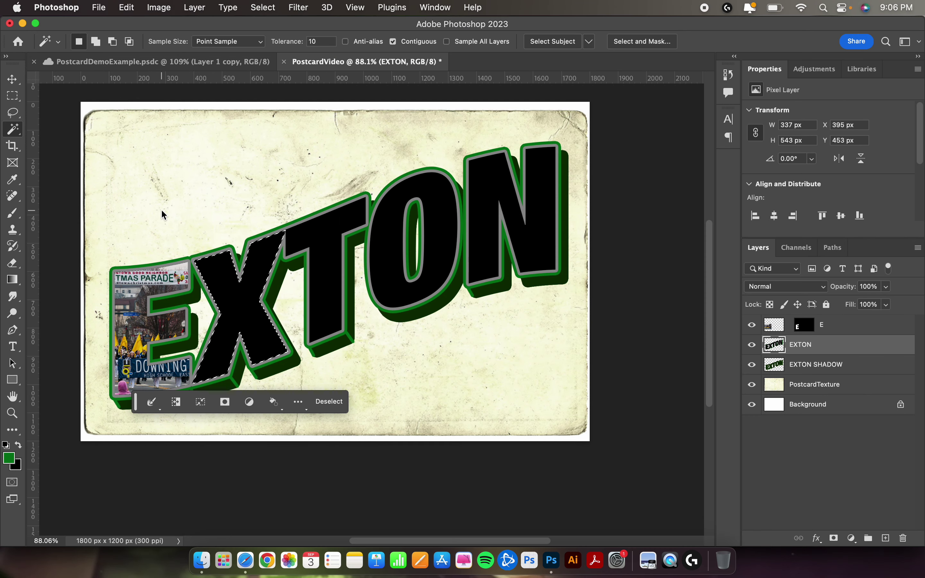
click(127, 9)
mouse_move(207, 134)
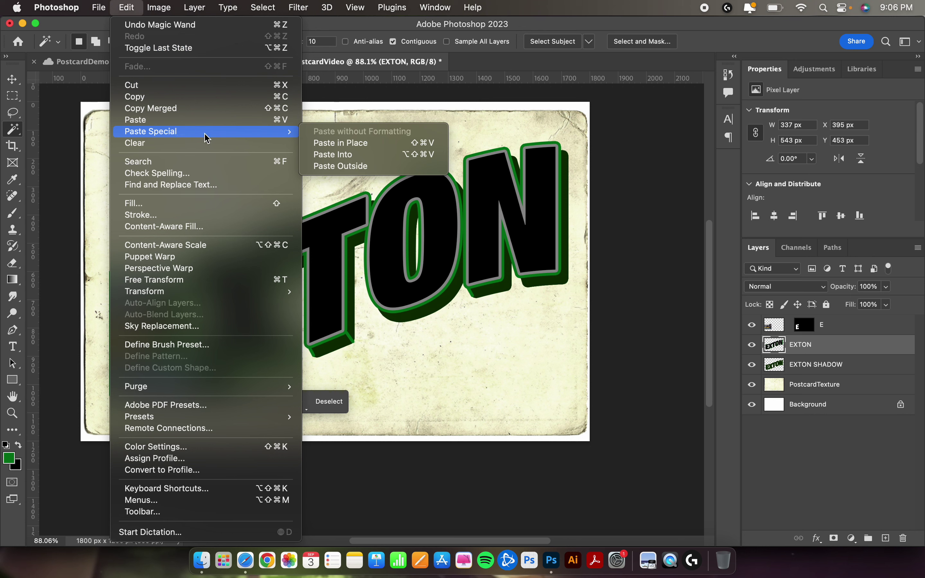
click(424, 162)
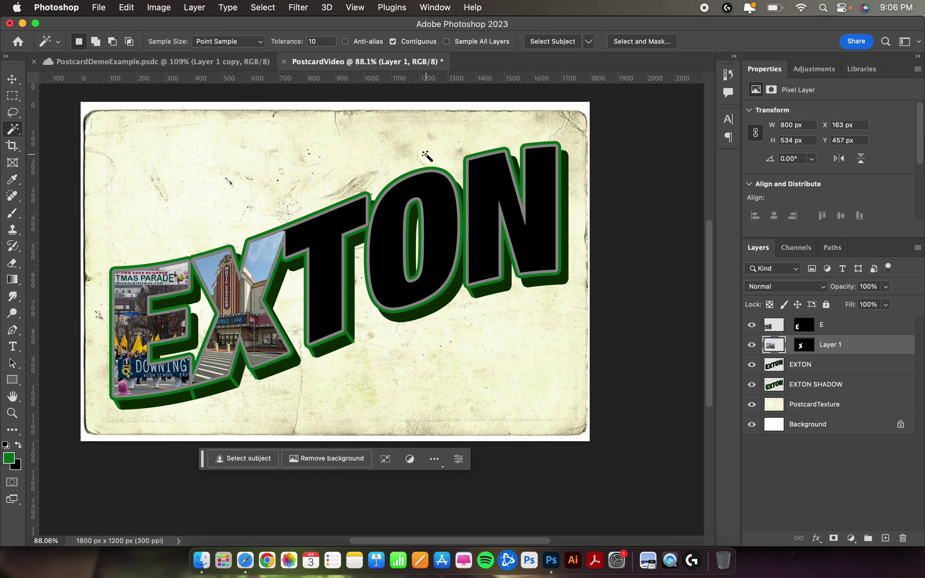
Reposition and enlarge the photo inside the X to about 856 × 572 px at X 188 px, Y 452 px, and rename its layer T
key(v)
mouse_move(233, 306)
mouse_down()
mouse_move(248, 304)
mouse_move(243, 312)
mouse_move(247, 303)
mouse_up()
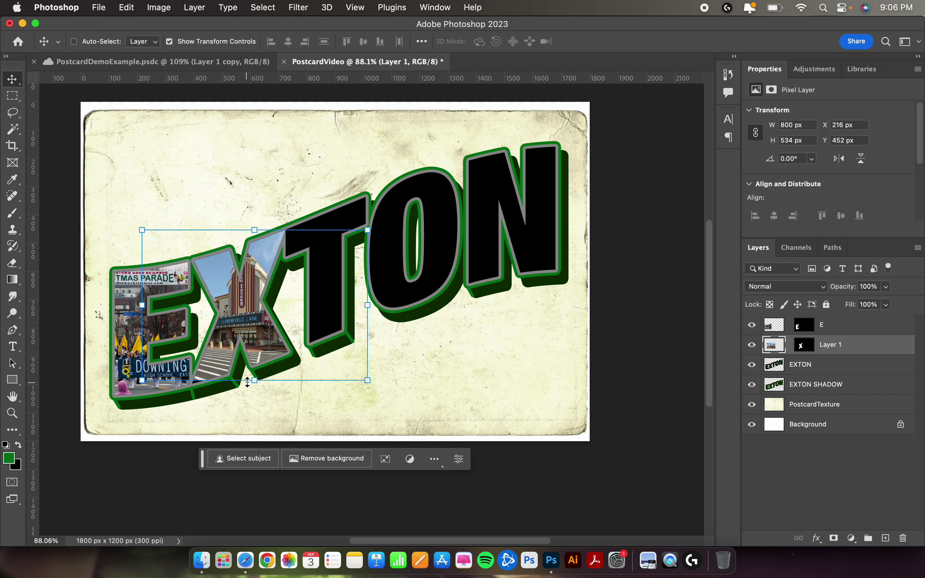
drag(247, 382, 254, 391)
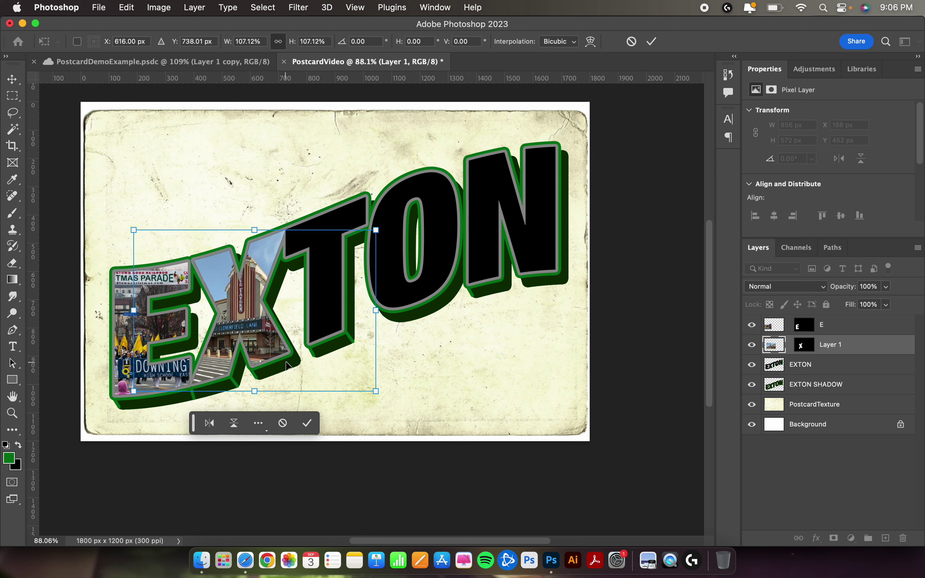
key(Return)
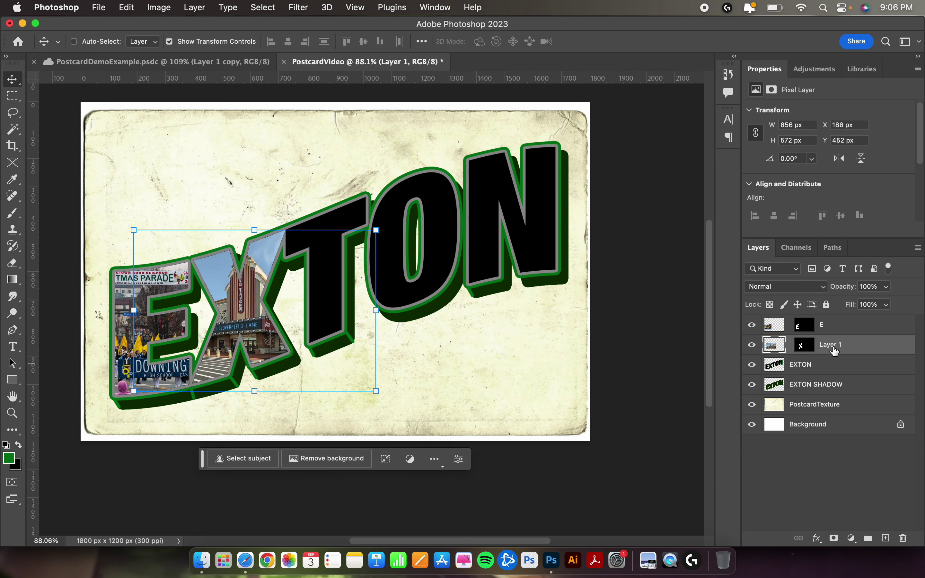
text(T)
key(Return)
Select the black fill of the T on the EXTON layer and copy landscape5_64f523de0bc94.jpeg from the Downloads folder in Finder
click(826, 366)
key(w)
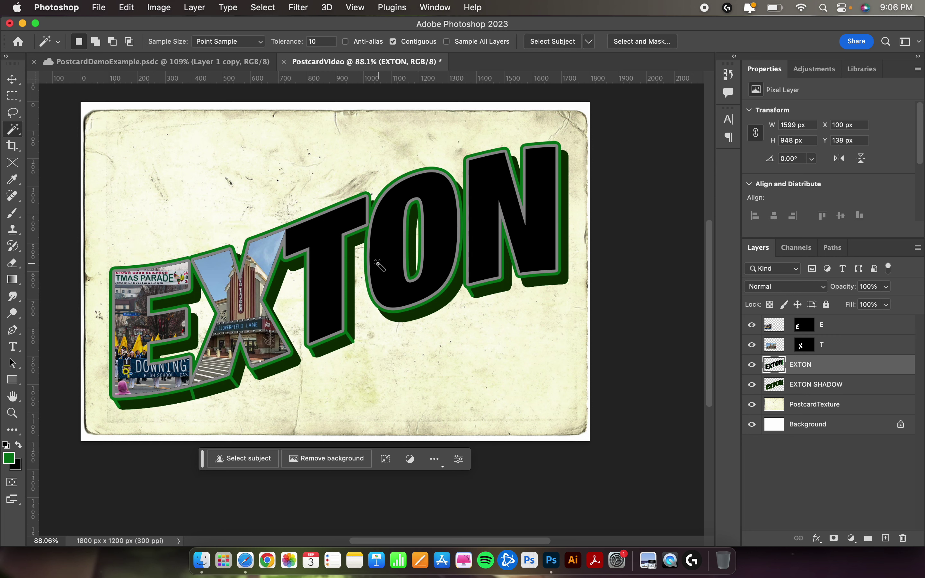
click(322, 242)
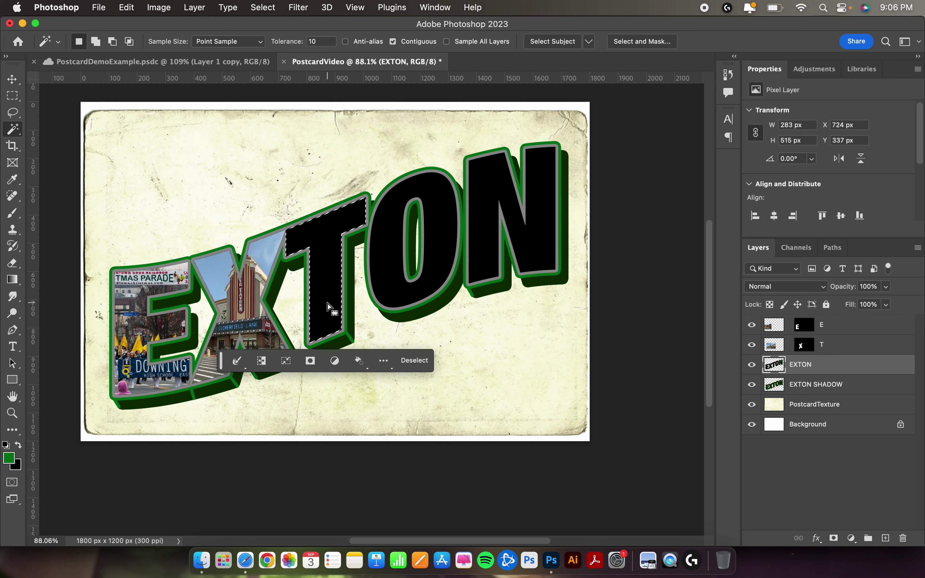
click(202, 561)
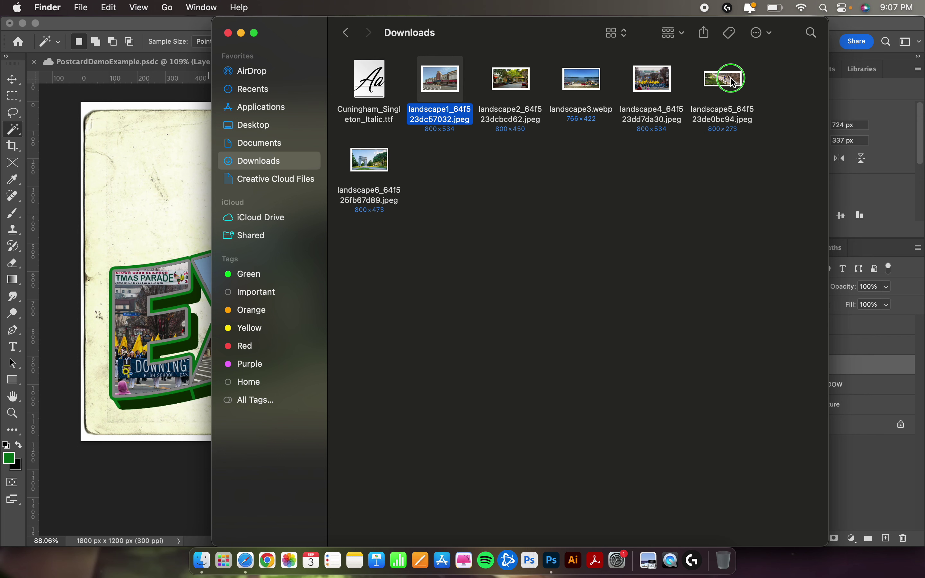
right_click(727, 91)
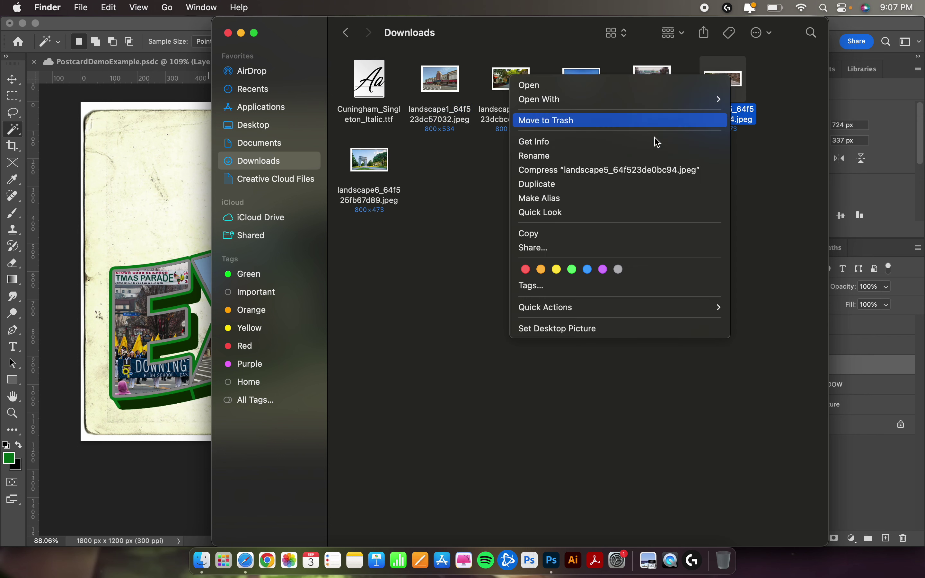
click(553, 233)
Return to Photoshop and paste the copied photo into the selected black fill of the T
click(153, 201)
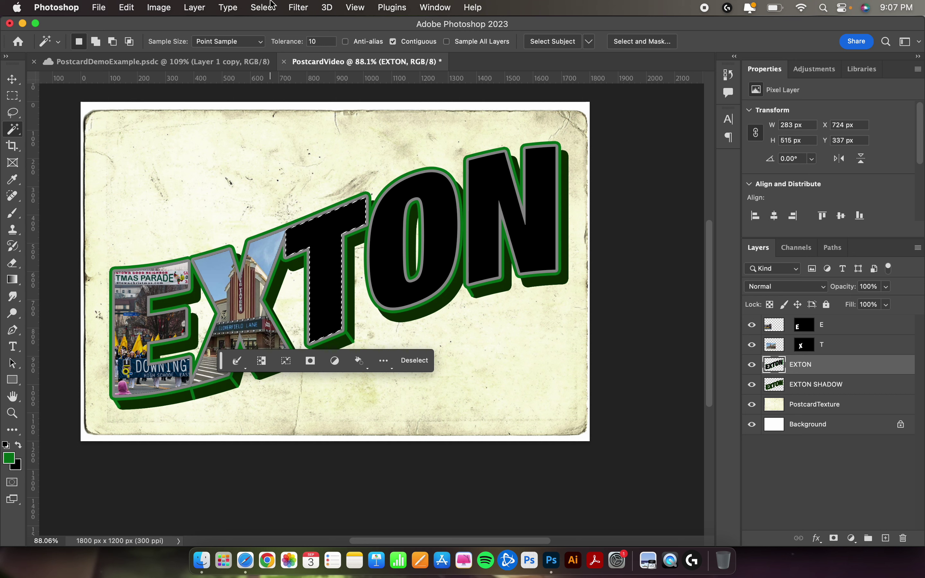
click(127, 8)
mouse_move(157, 131)
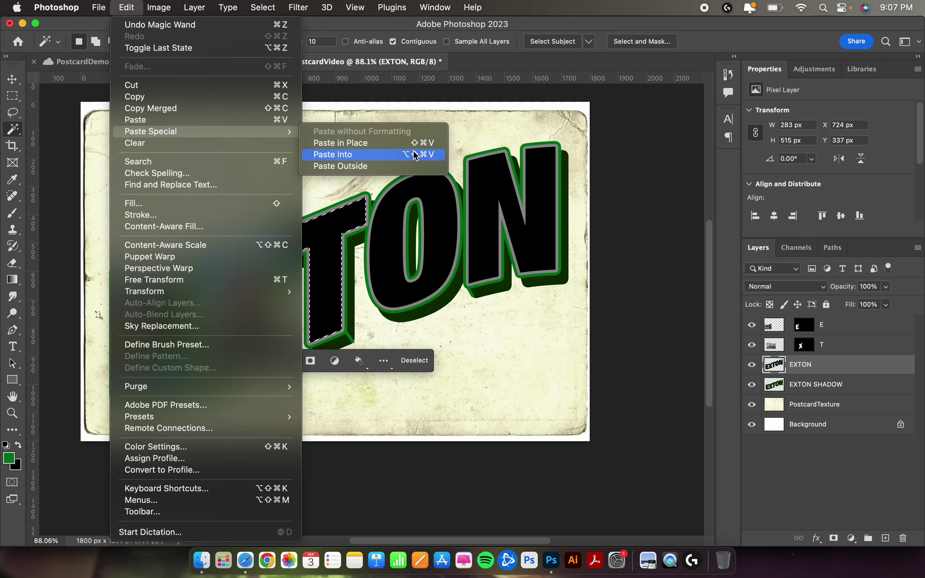
click(418, 155)
Enlarge the pasted photo inside the T to about 1888 × 644 px so it covers the whole letter
key(v)
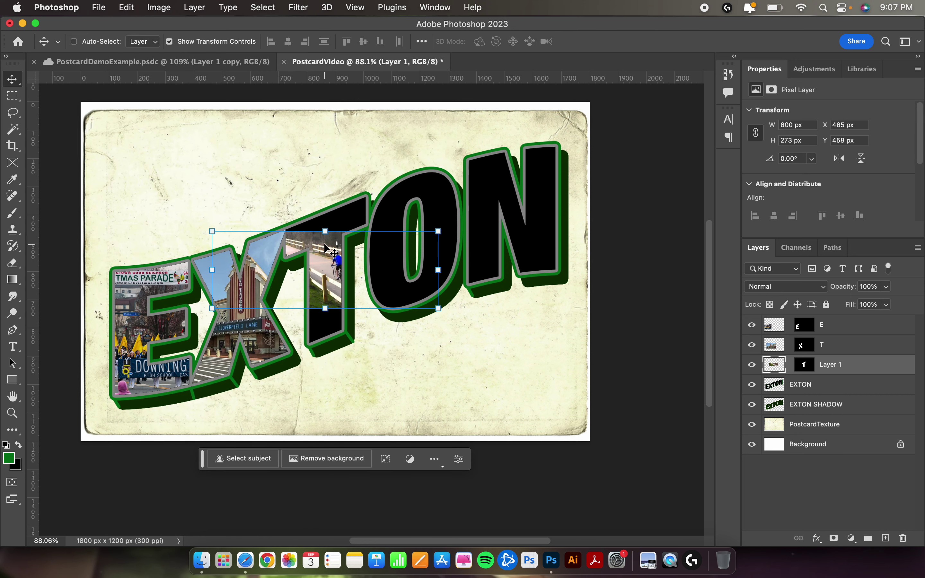
click(325, 232)
drag(326, 232, 326, 173)
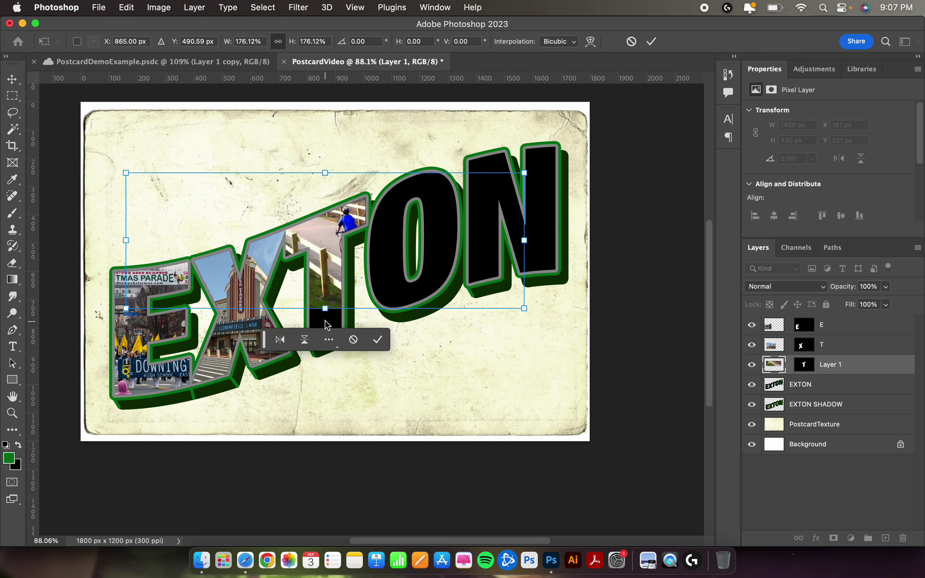
drag(326, 313, 325, 355)
key(Return)
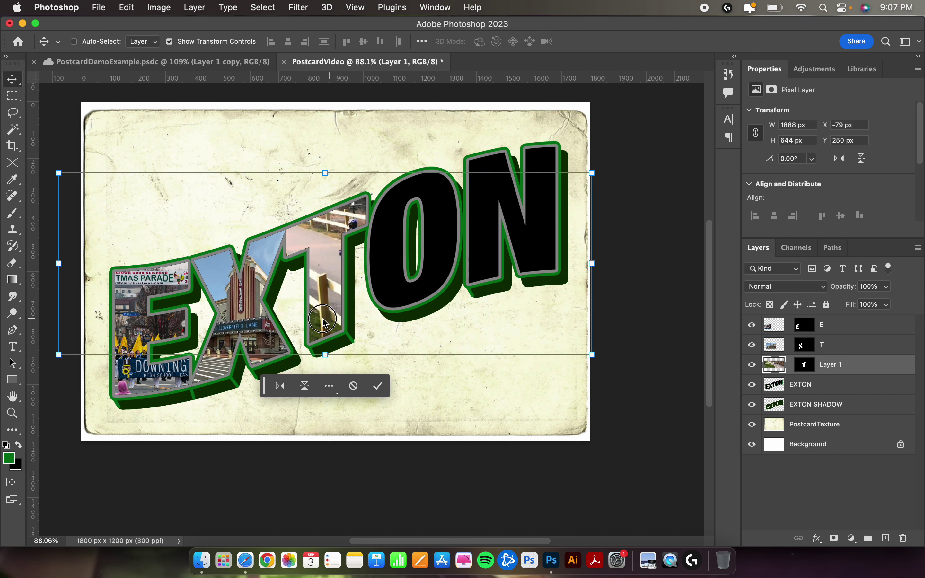
Shift the photo to about X -189 px, Y 282 px to frame the cyclist in the T, and rename its layer T
drag(341, 297, 313, 313)
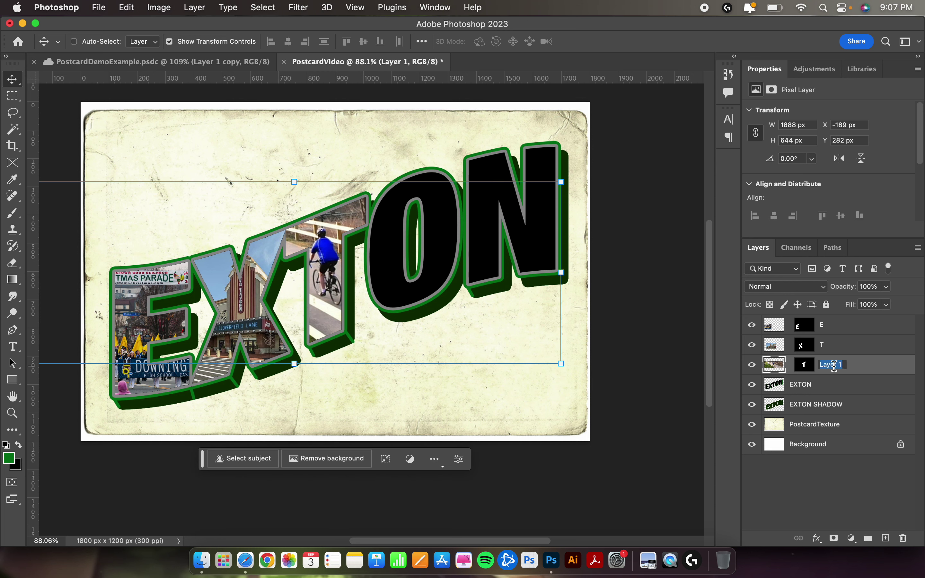
text(T)
key(Return)
Select the black fill of the O on the EXTON layer and copy landscape6_64f525fb67d89.jpeg from the Downloads folder in Finder
click(818, 384)
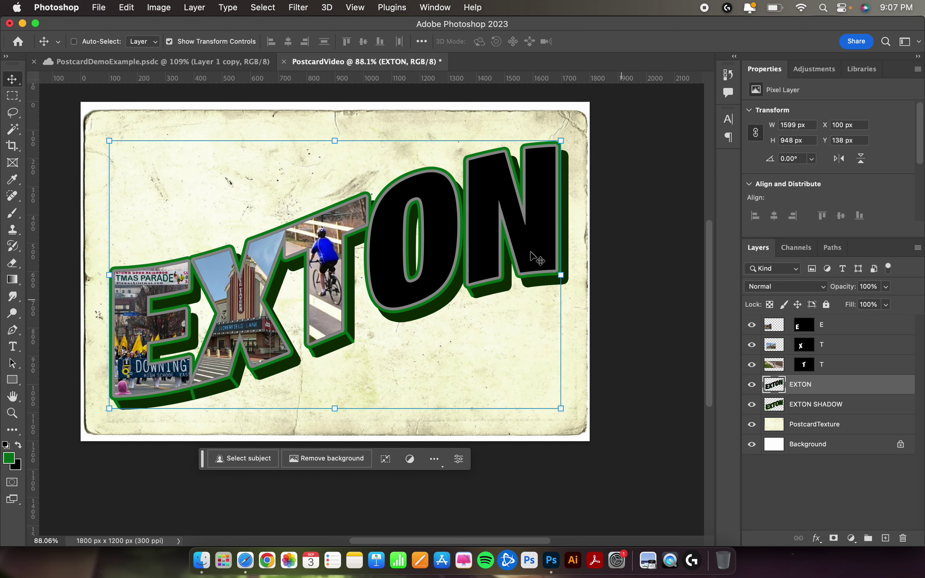
key(w)
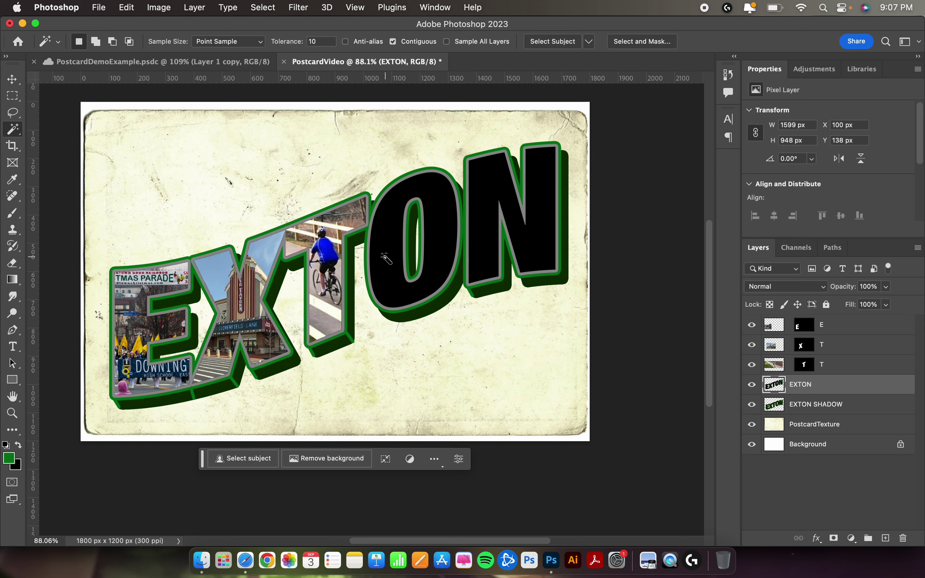
click(381, 254)
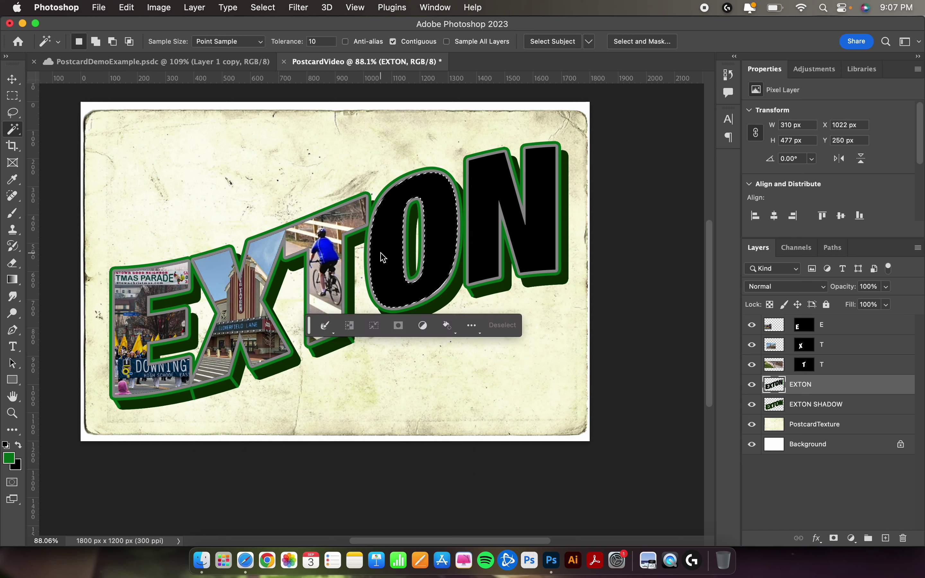
click(201, 551)
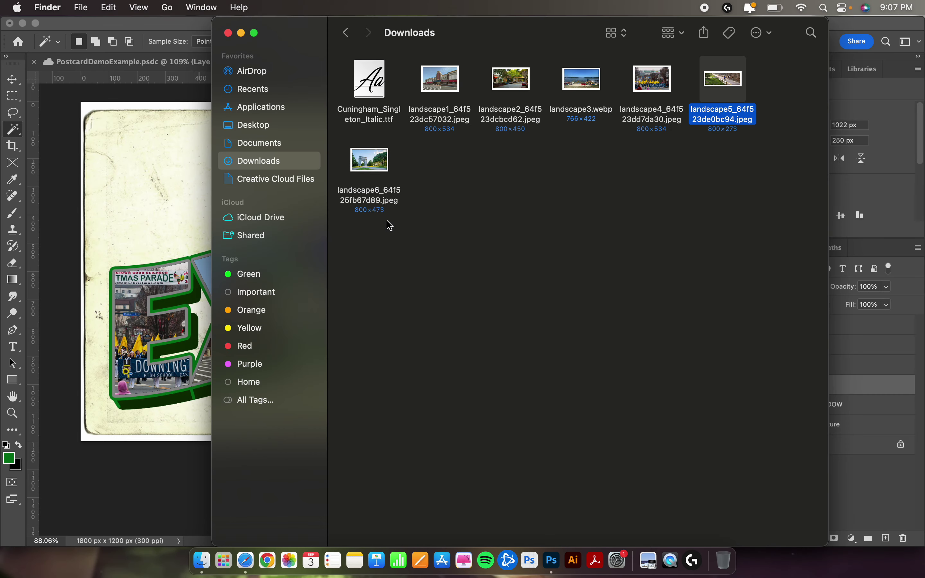
click(380, 158)
right_click(379, 156)
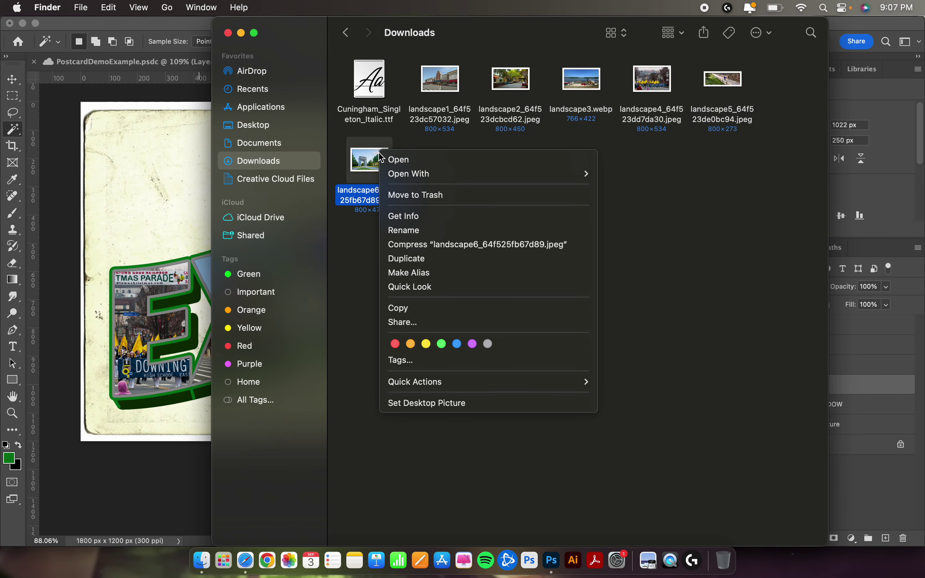
click(420, 308)
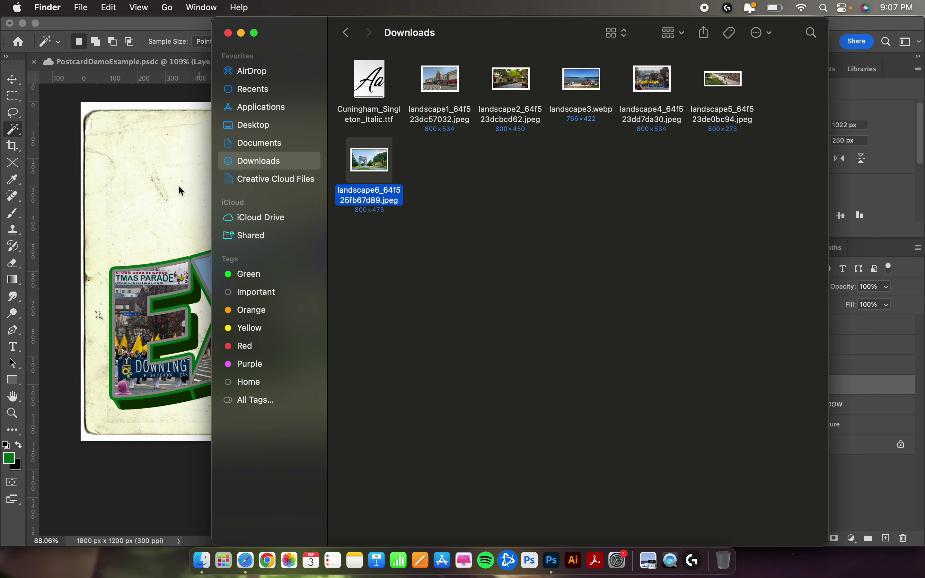
Return to Photoshop and paste the copied photo into the selected black fill of the O
click(174, 185)
click(126, 8)
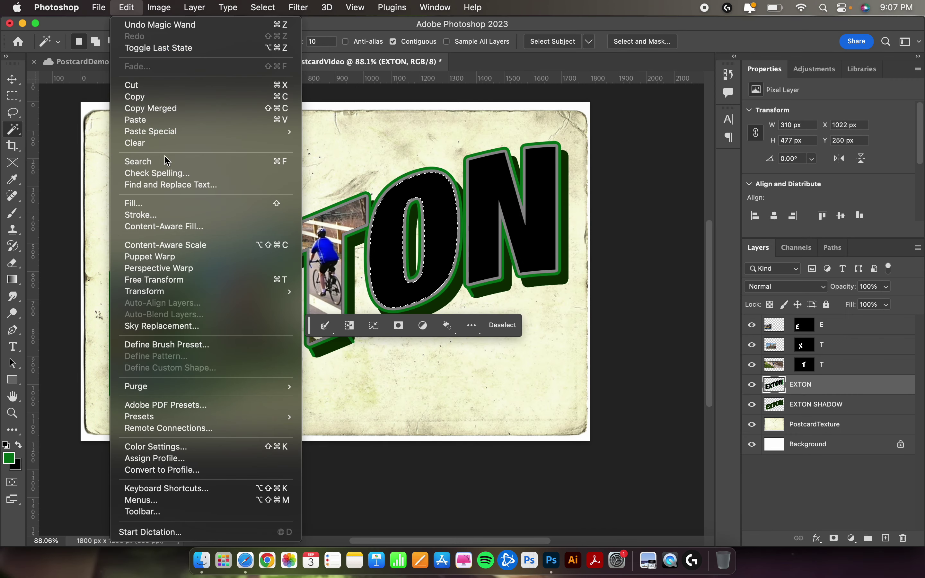
mouse_move(217, 138)
click(329, 155)
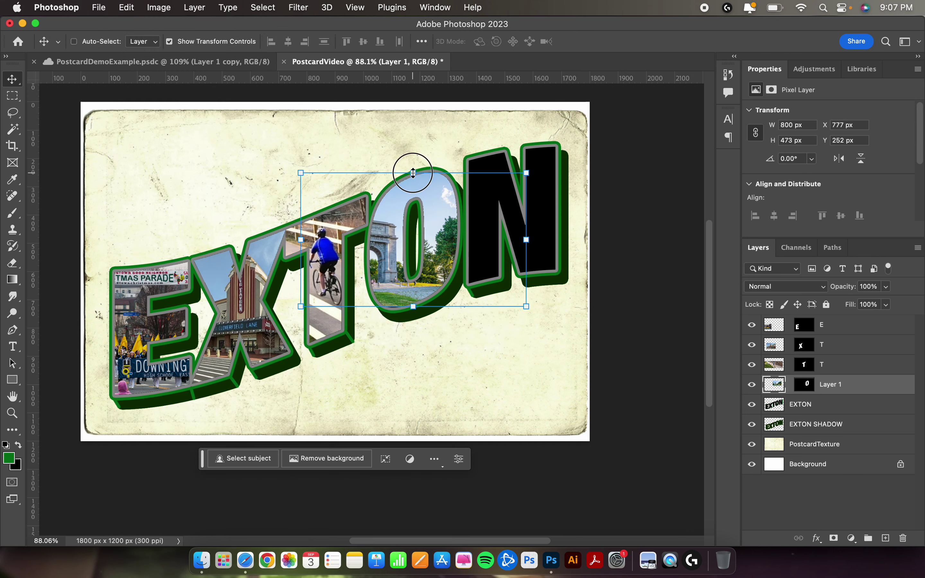
Enlarge and reposition the photo inside the O to about 873 × 516 px at X 805 px, Y 222 px, and rename its layer O
drag(413, 173, 413, 161)
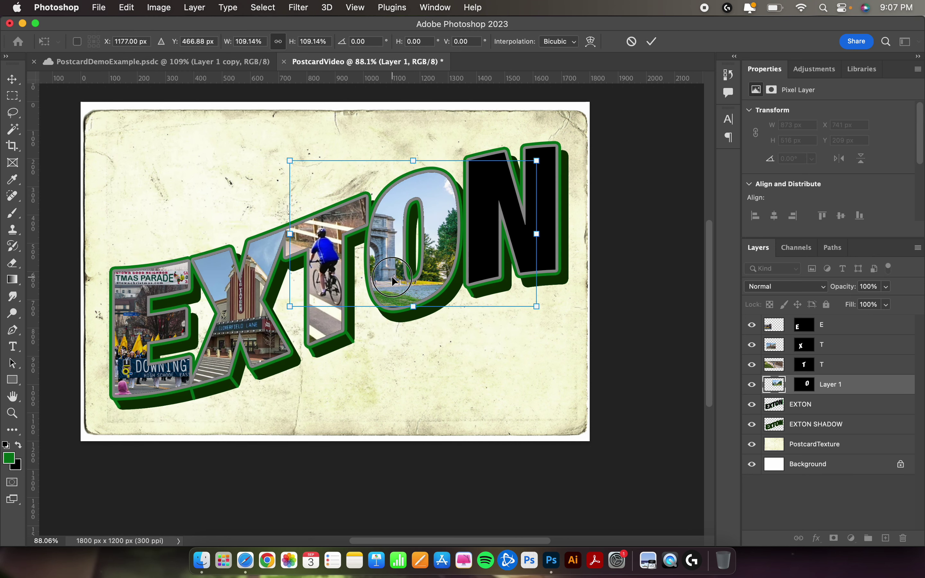
drag(392, 276, 410, 282)
key(Return)
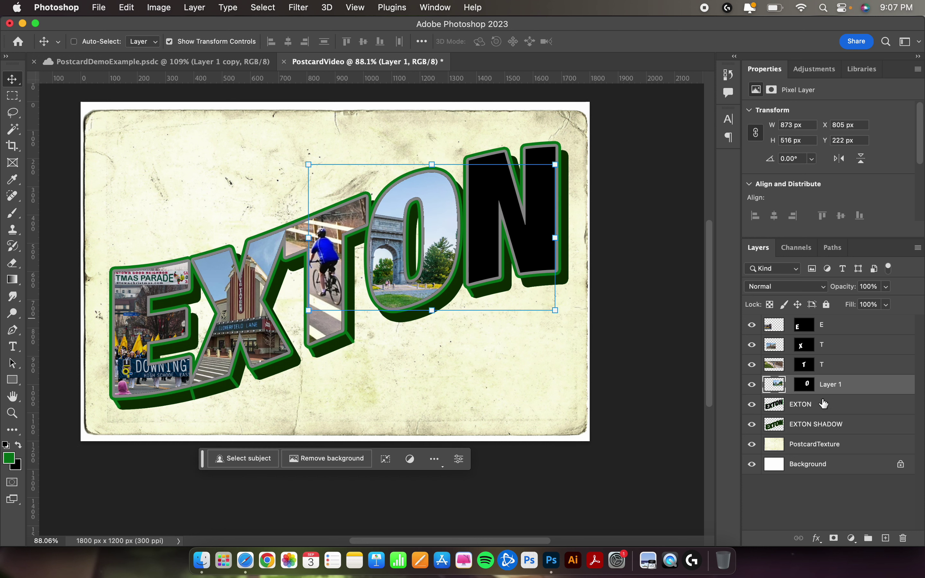
double_click(839, 385)
text(O)
key(Return)
Select the black fill of the N on the EXTON layer and copy landscape3.webp from the Downloads folder in Finder
click(824, 405)
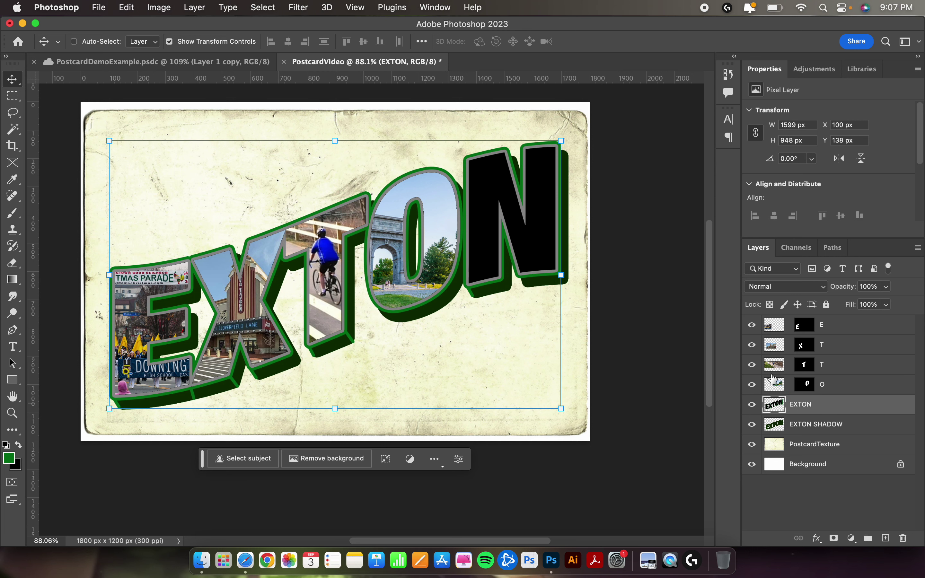
key(w)
click(544, 260)
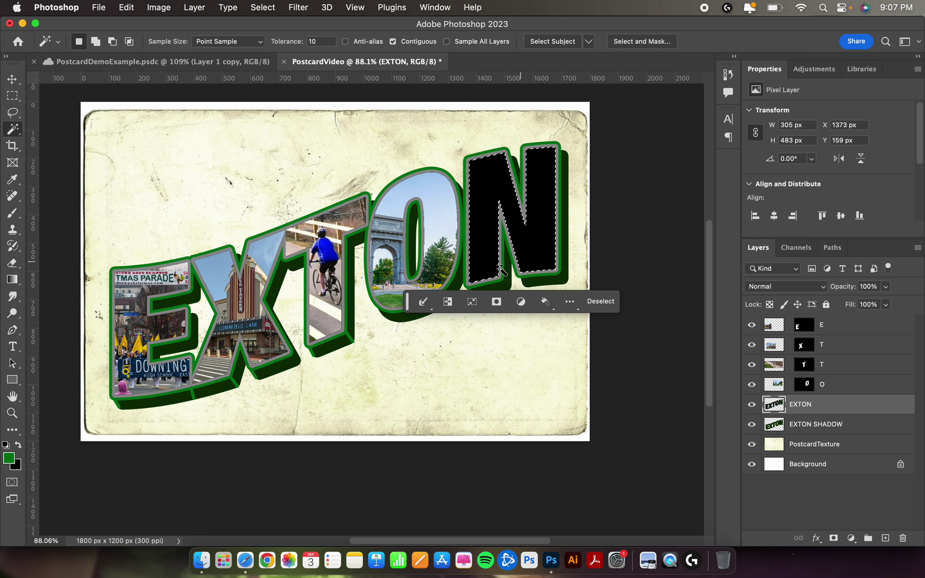
click(201, 561)
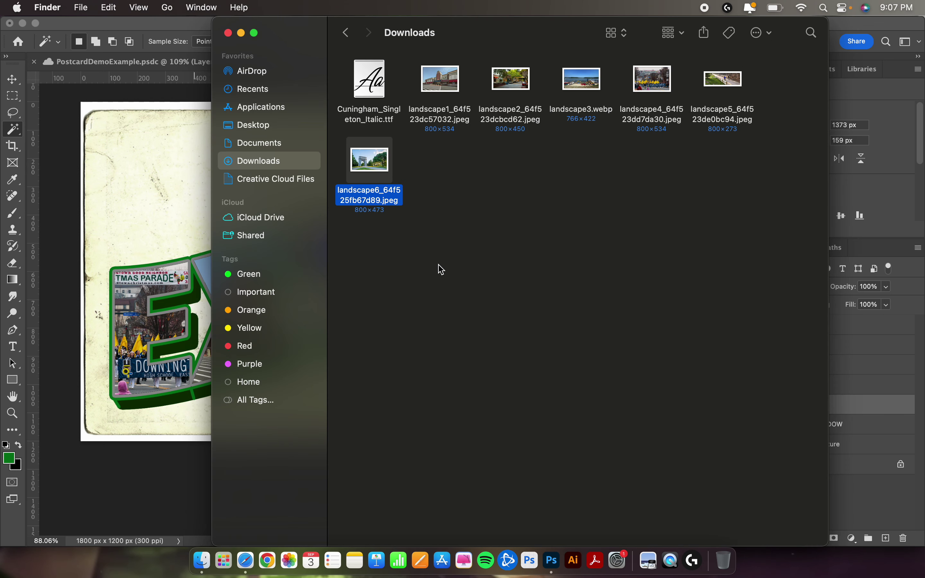
right_click(589, 87)
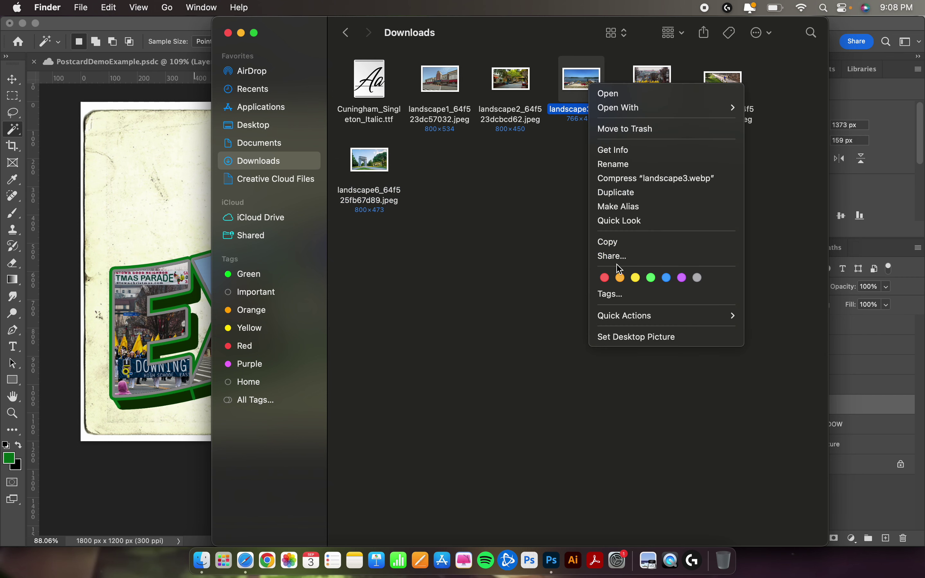
click(626, 241)
Return to Photoshop and paste the copied photo into the selected black fill of the N
click(152, 201)
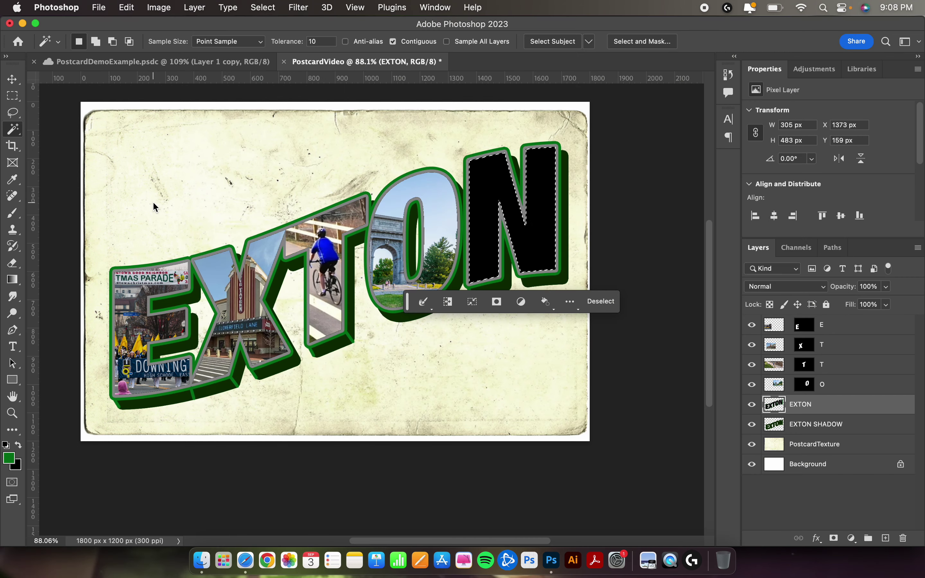
click(126, 8)
mouse_move(291, 131)
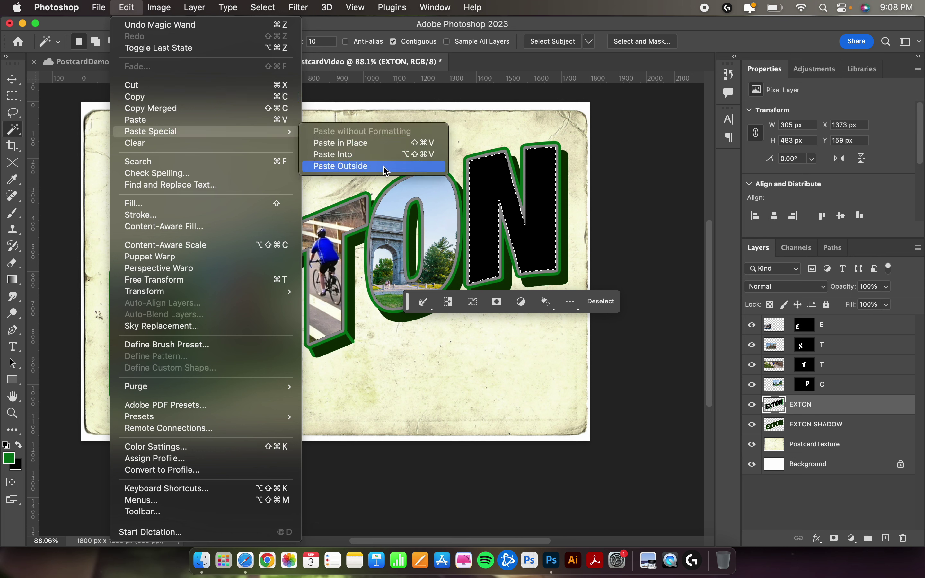
click(392, 154)
Enlarge and reposition the photo inside the N to about 1048 × 577 px at X 1044 px, Y 107 px, and rename its layer N
key(v)
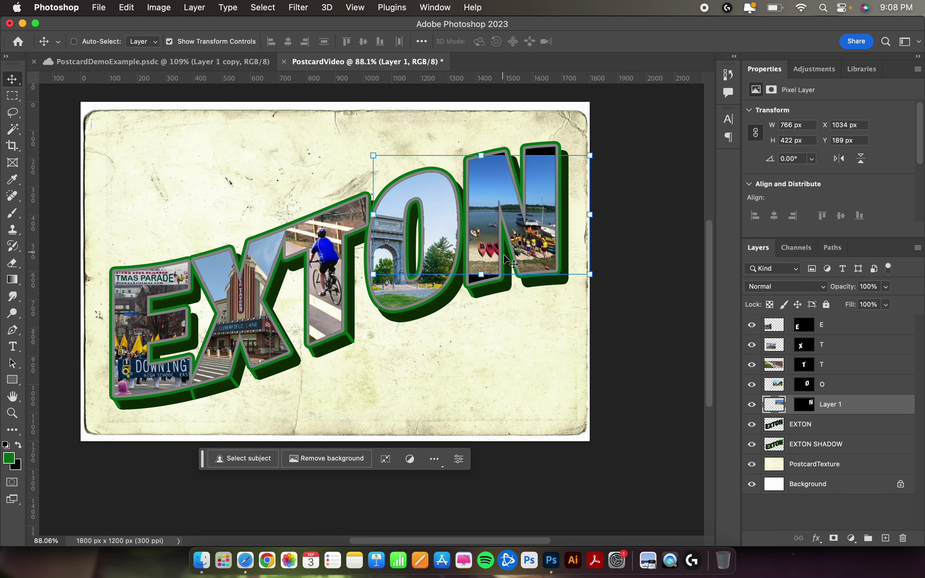
drag(481, 275, 481, 295)
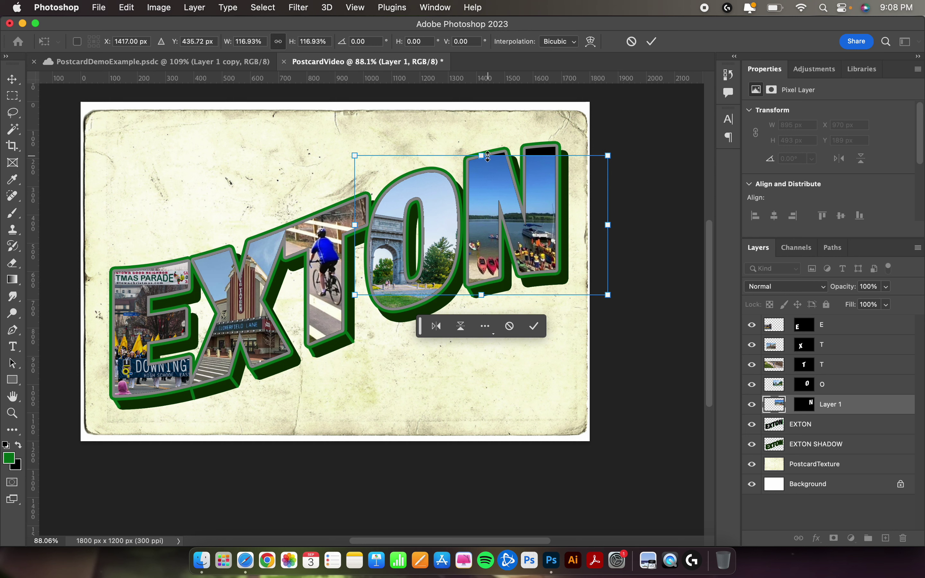
drag(487, 157, 489, 132)
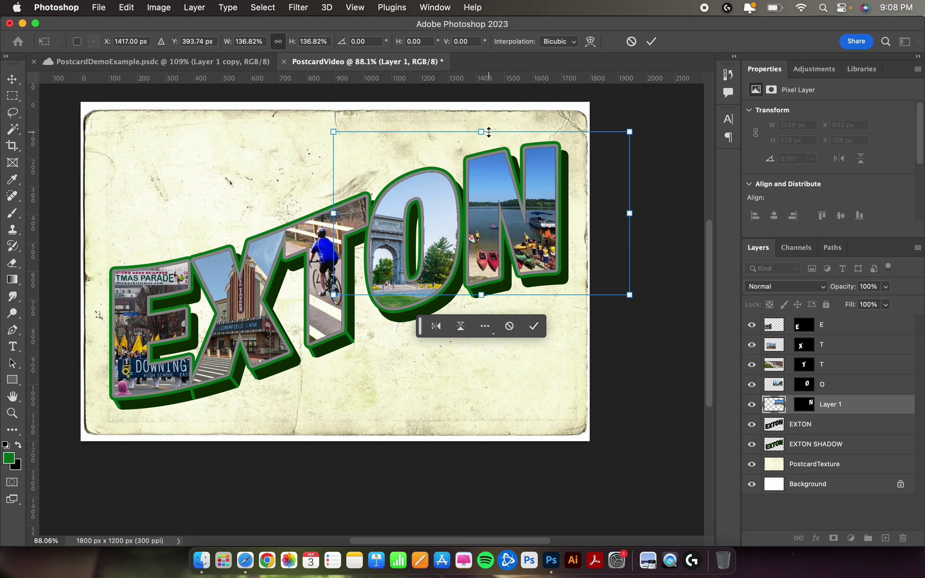
key(Return)
drag(529, 228, 573, 231)
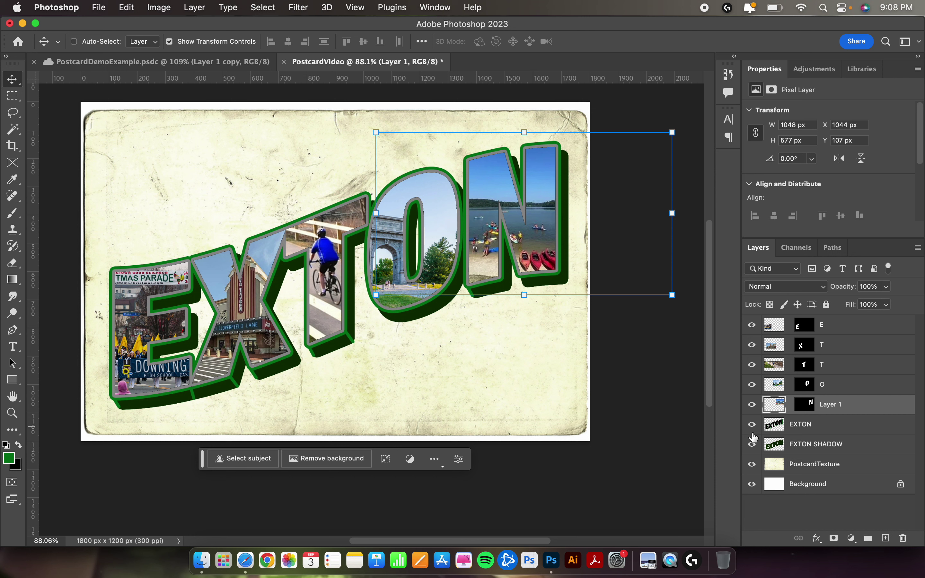
double_click(829, 404)
text(N)
key(Return)
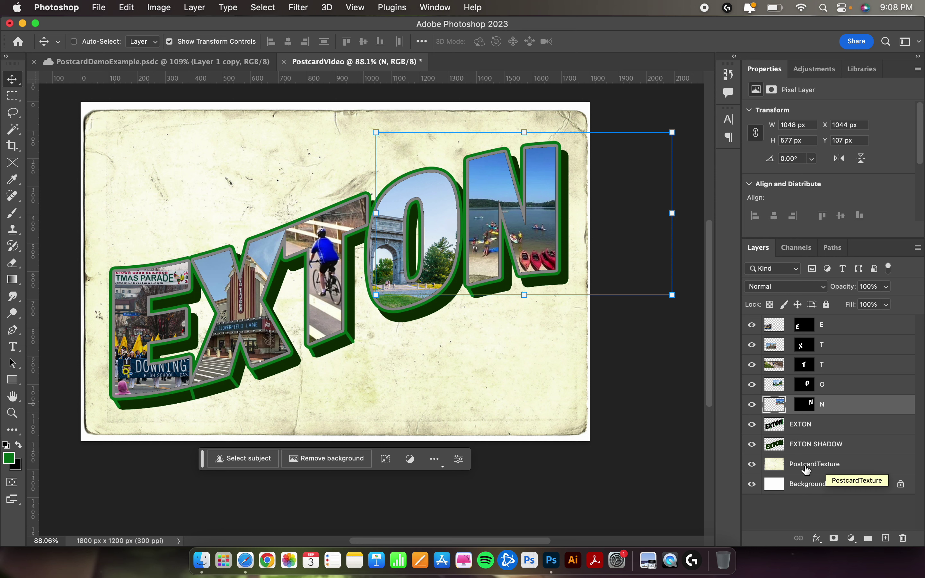
Copy landscape2_64f523dcbcd62.jpeg from the Downloads folder in Finder and paste it above the PostcardTexture layer in Photoshop
click(827, 468)
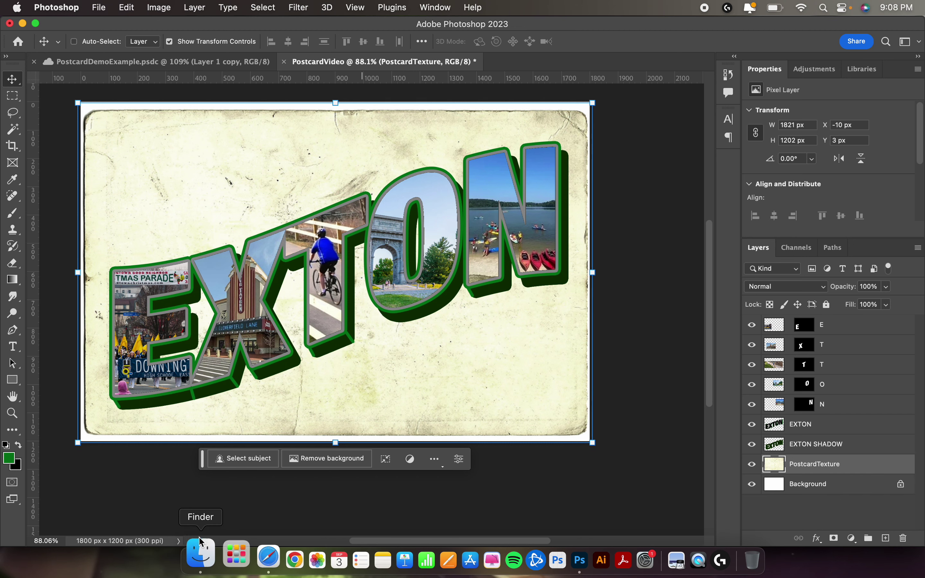
click(195, 556)
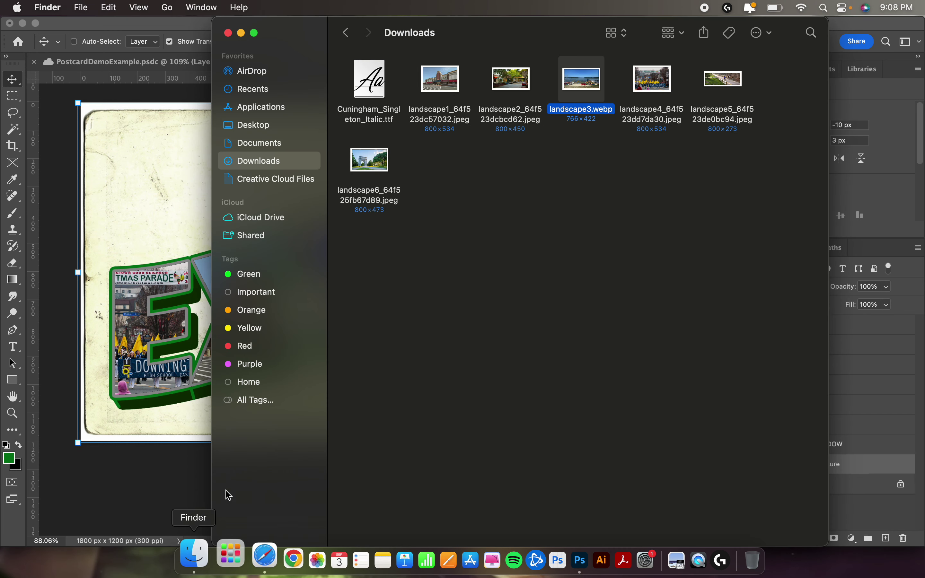
right_click(523, 88)
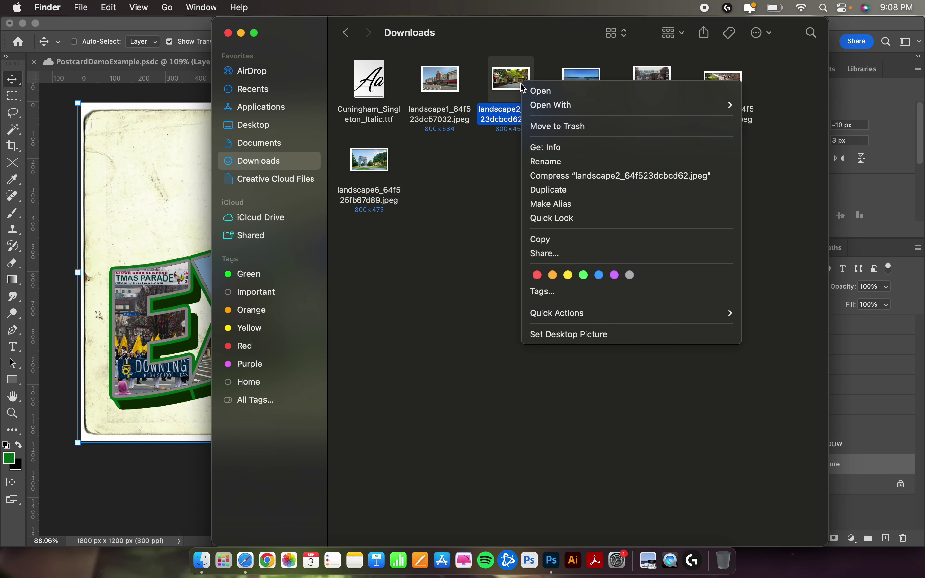
click(553, 244)
click(875, 442)
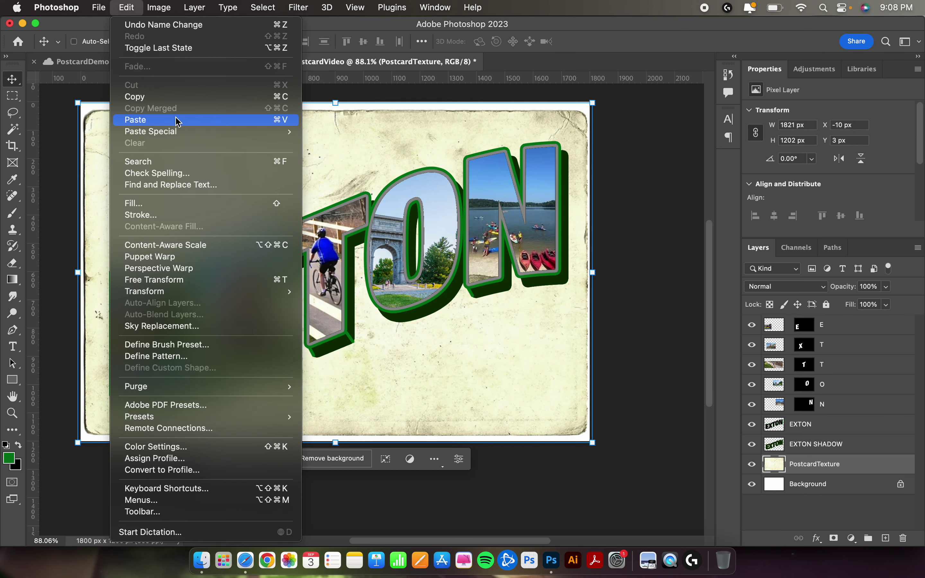
click(201, 119)
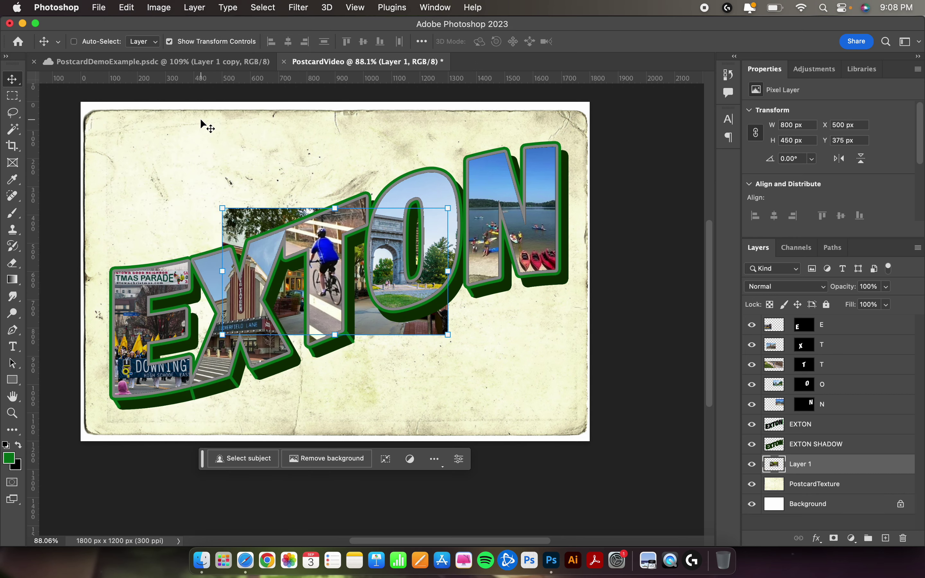
Scale the pasted street photo to about 2323 × 1306 px at X -155 px, Y -49 px so it covers the whole postcard
key(super+t)
drag(222, 270, 40, 270)
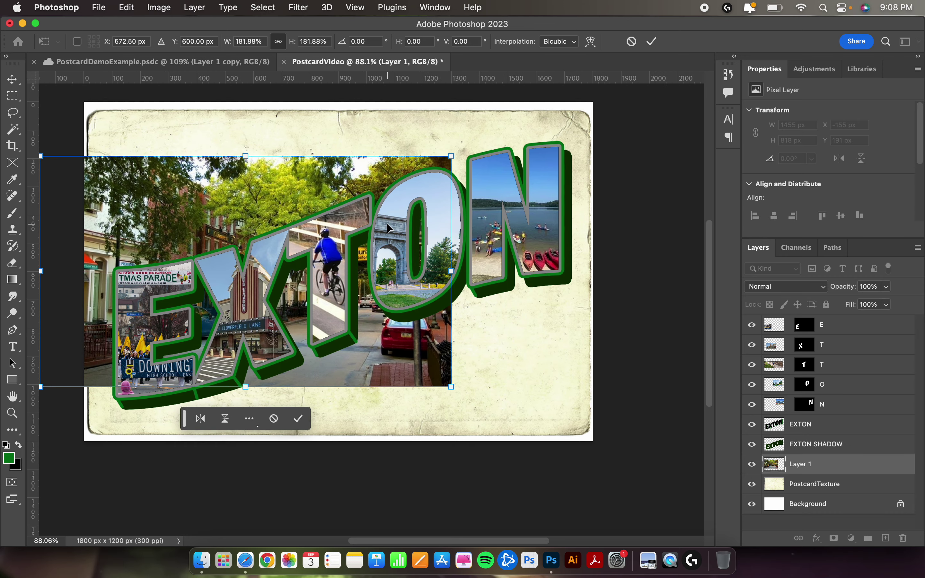
drag(451, 275, 697, 271)
mouse_move(466, 369)
mouse_down()
mouse_move(478, 367)
mouse_move(466, 369)
mouse_up()
key(Return)
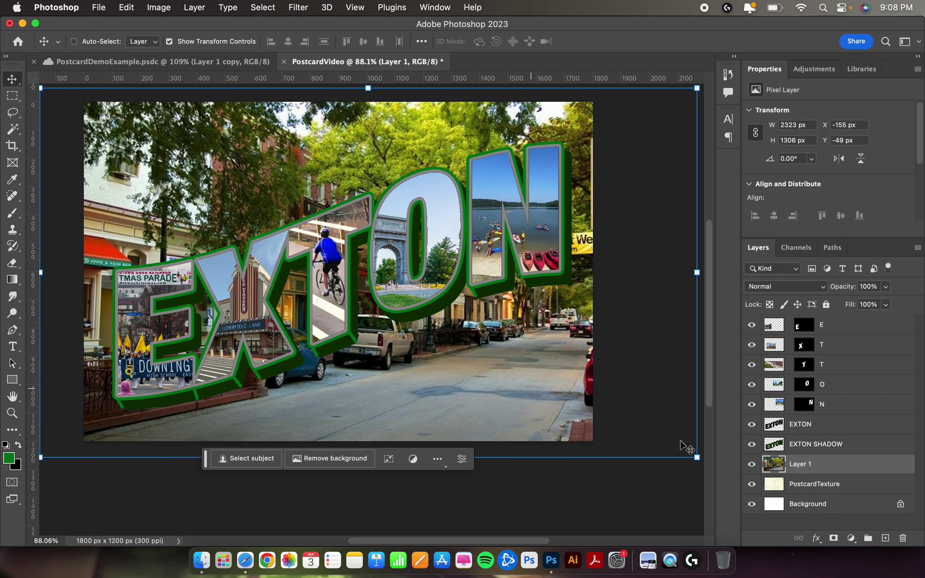
Rename the street photo's layer Background and set its blending mode to Linear Burn
double_click(801, 465)
text(Background)
key(Return)
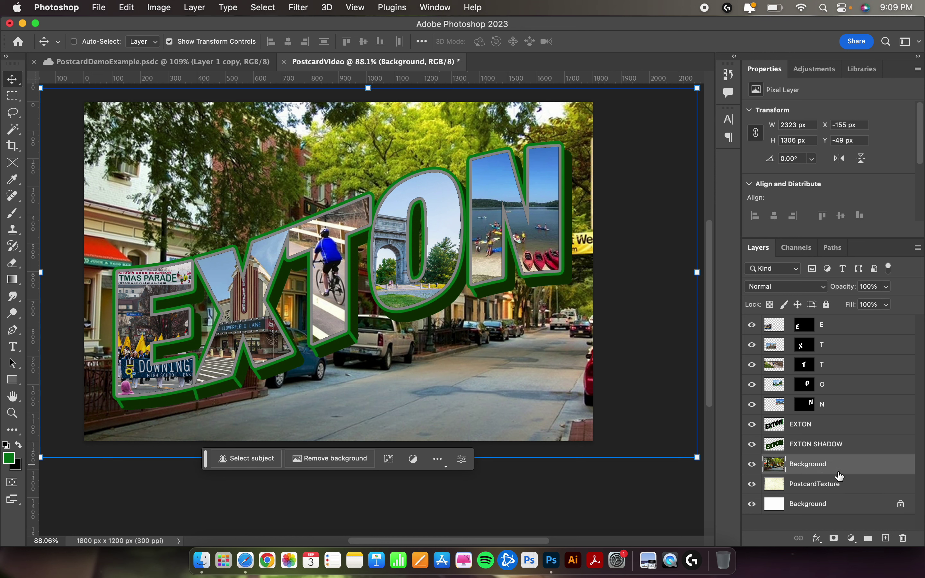
click(792, 290)
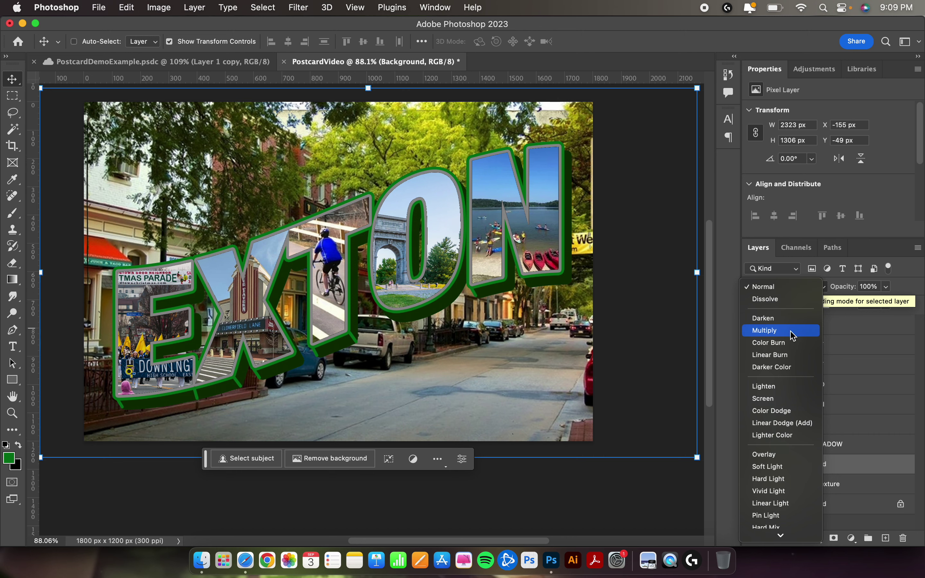
click(797, 356)
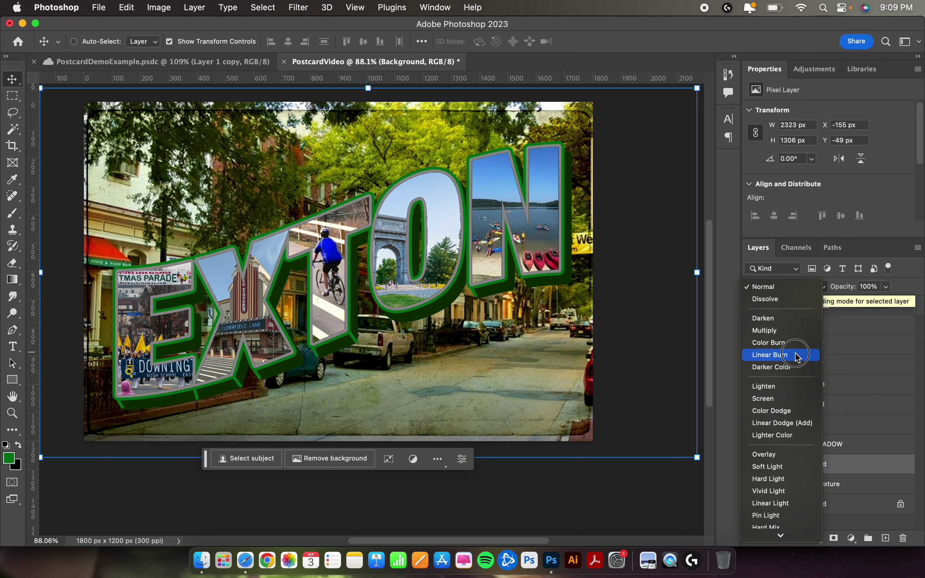
click(797, 356)
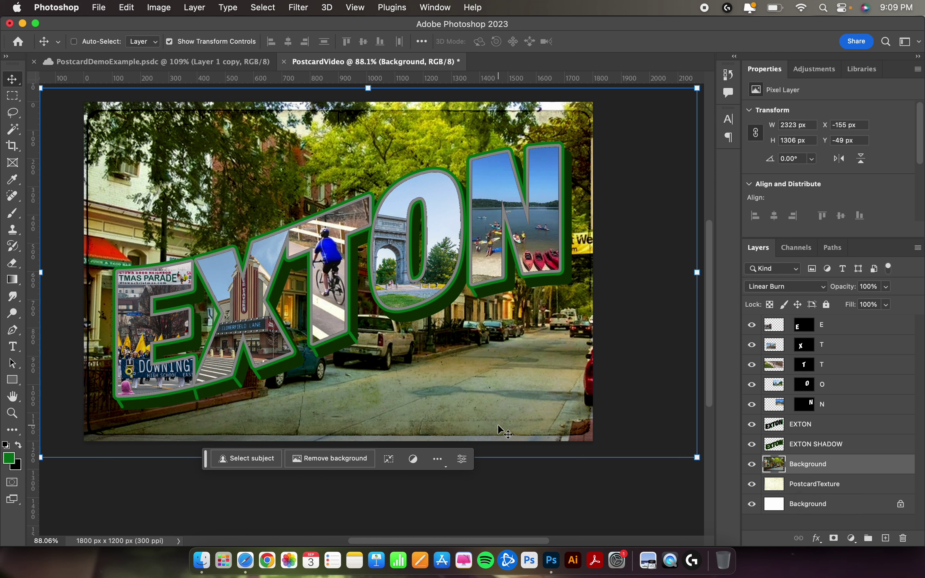
Add a layer mask to the street photo's layer and fade its left edge with a black-to-transparent linear gradient at about 33% scale
click(834, 539)
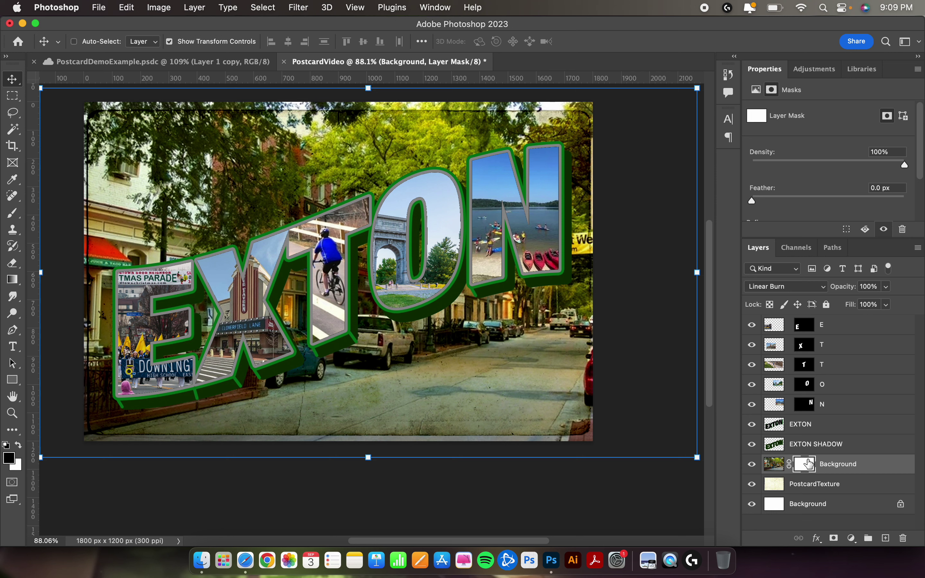
click(12, 279)
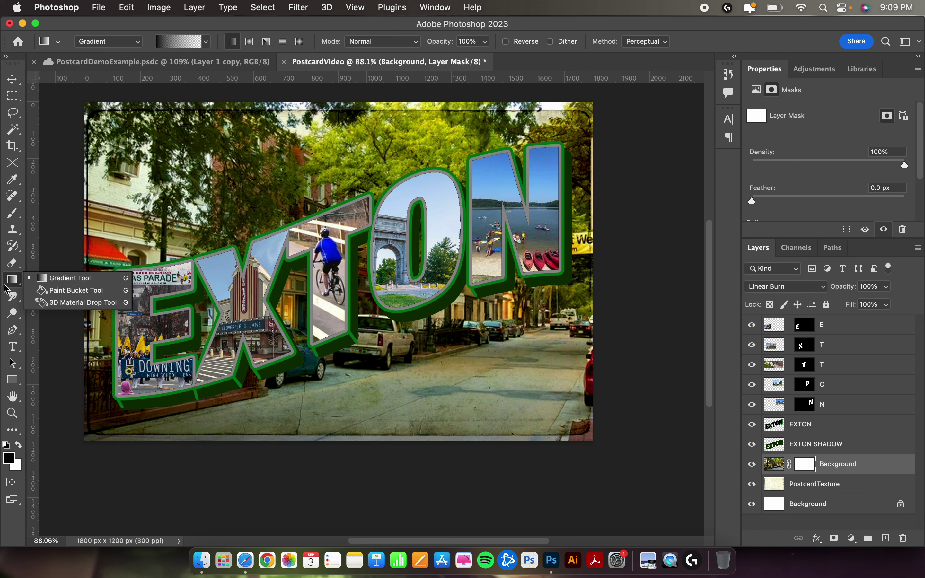
click(100, 279)
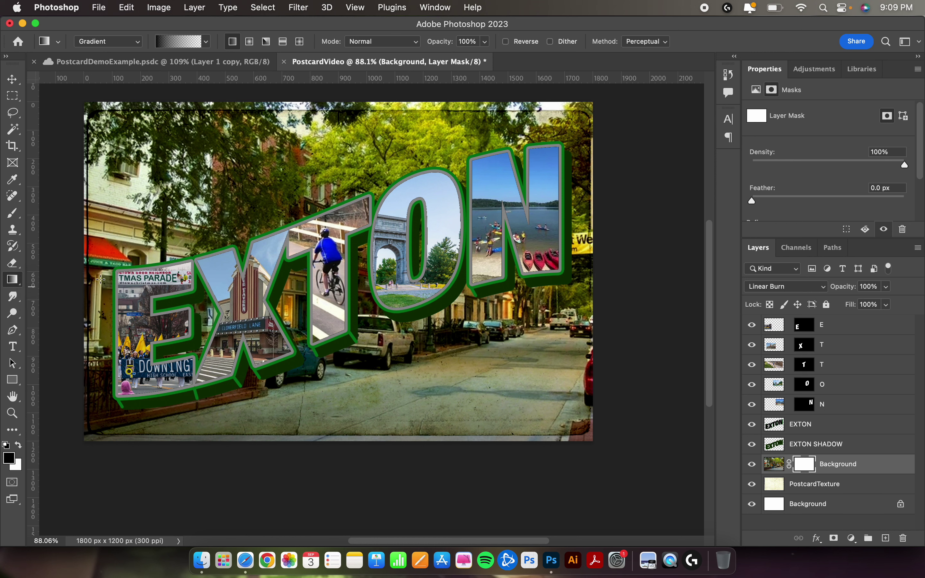
click(205, 41)
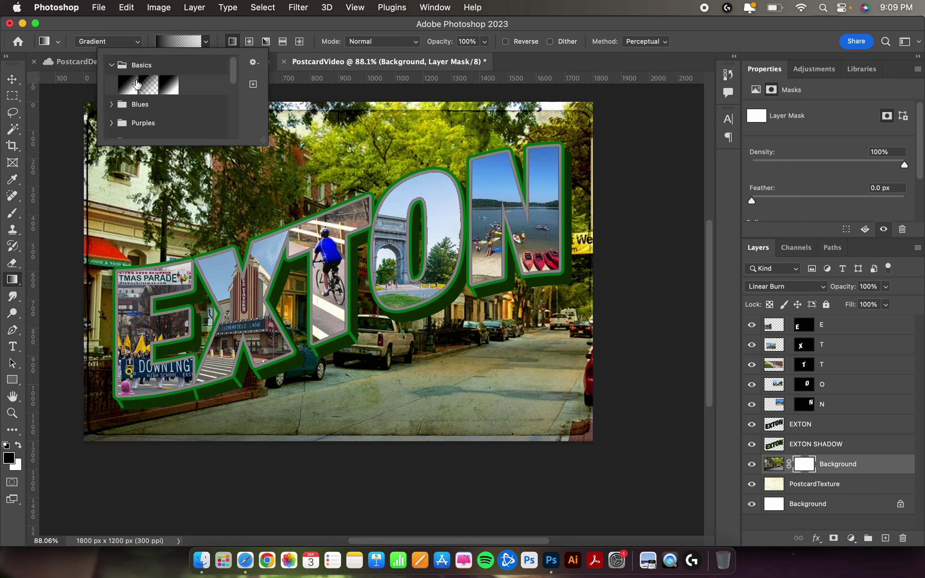
click(126, 84)
key(Return)
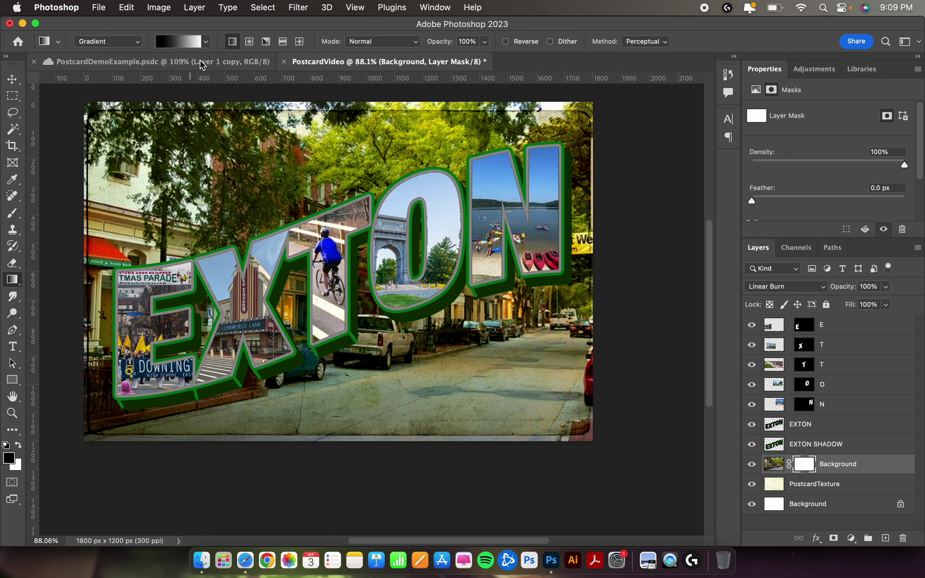
click(207, 42)
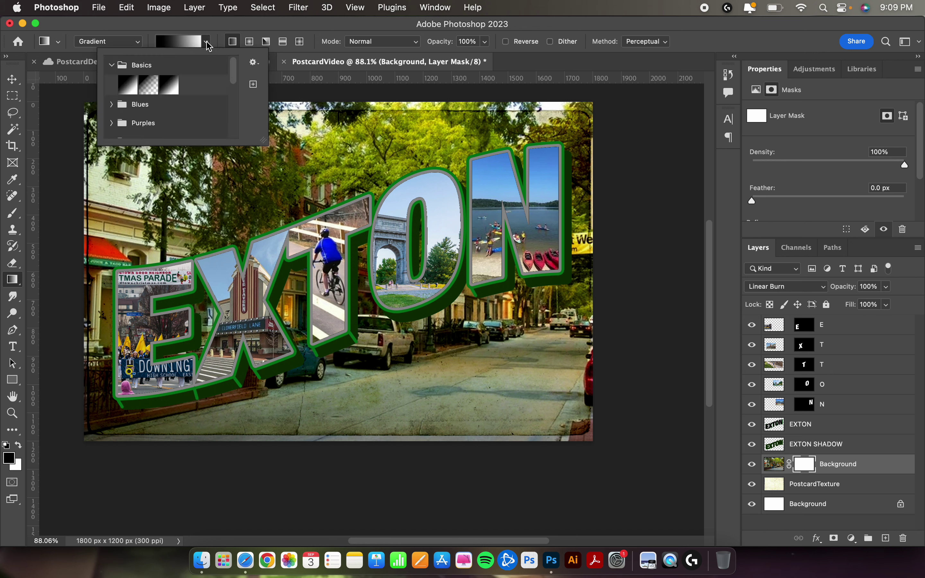
click(151, 92)
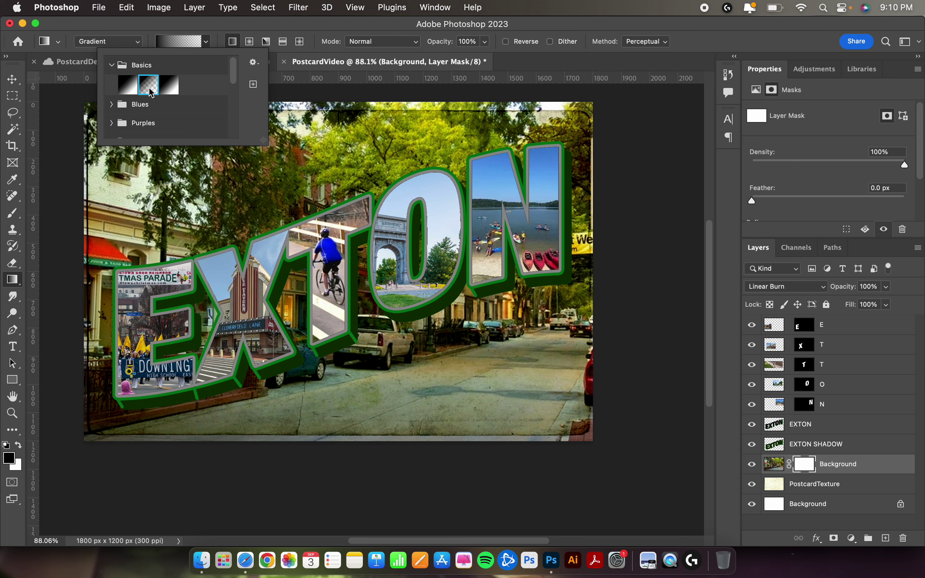
click(149, 91)
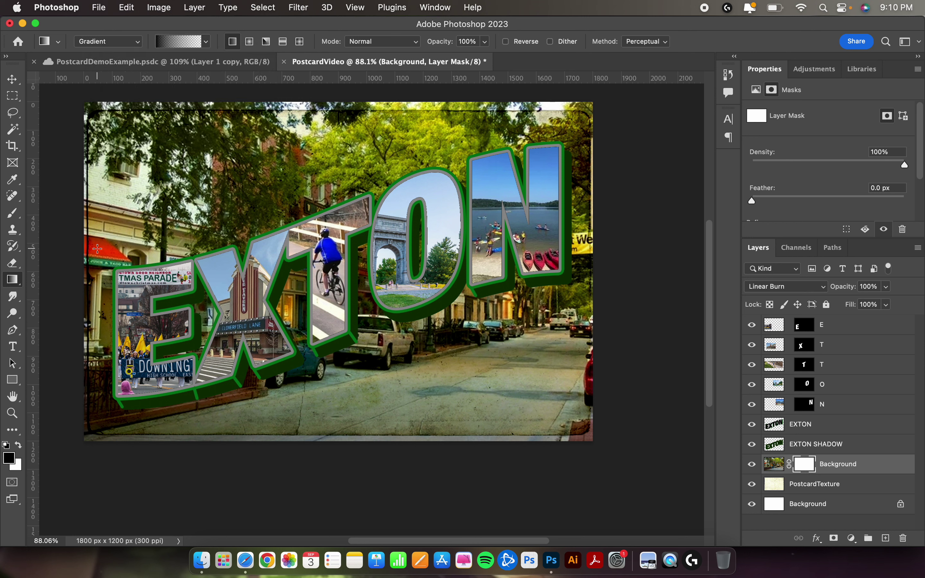
drag(67, 267, 237, 268)
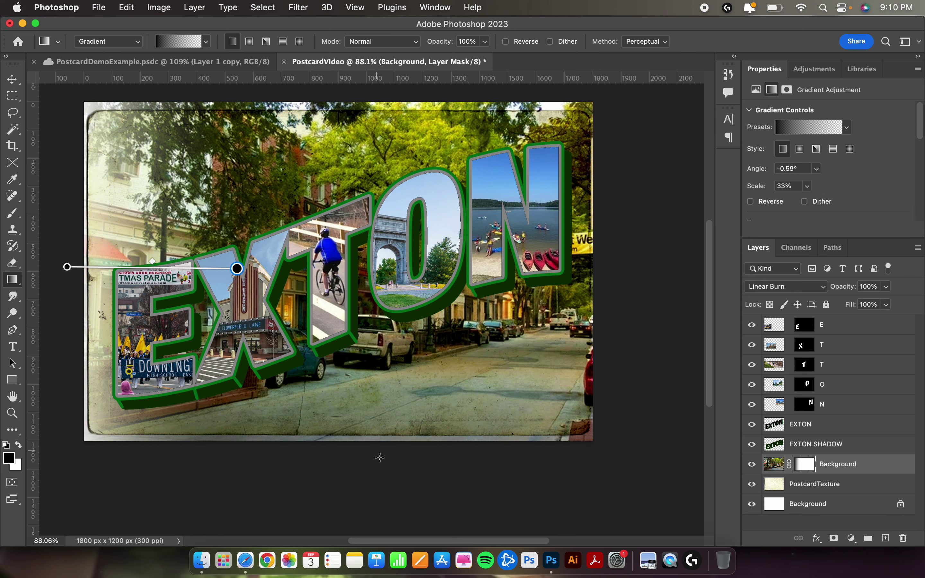
Fade the bottom edge of the street photo's mask with a vertical black-to-transparent gradient at about 21% scale
scroll(379, 463, up, 5)
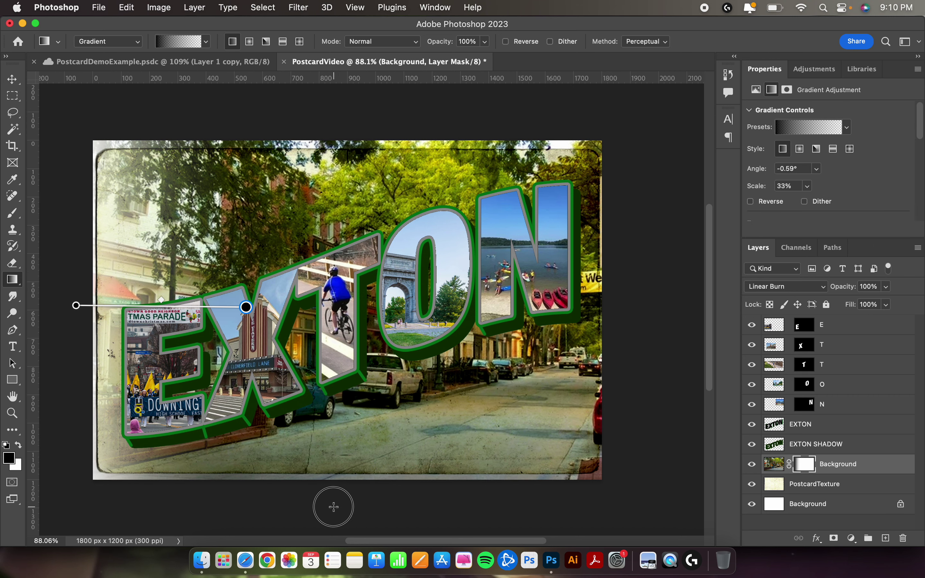
click(337, 446)
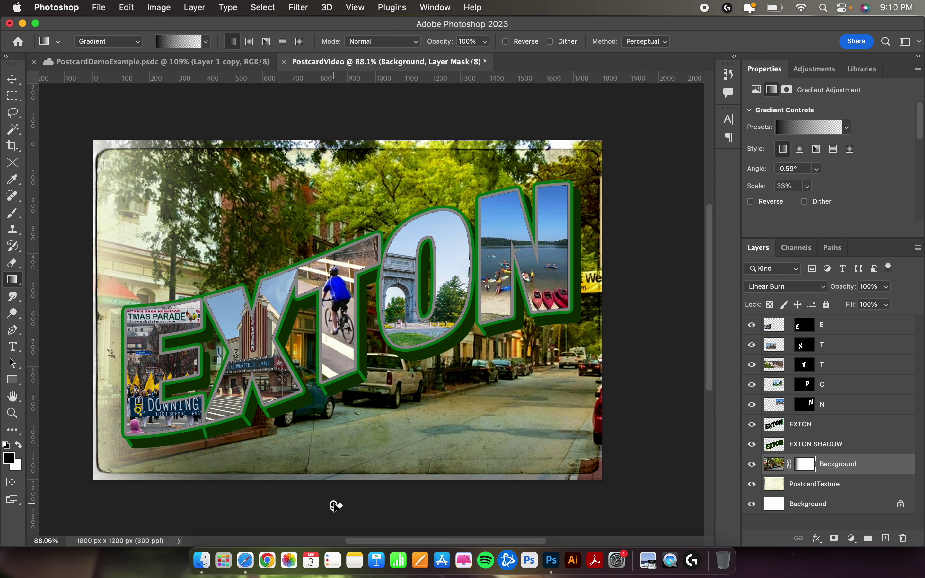
drag(334, 505, 334, 419)
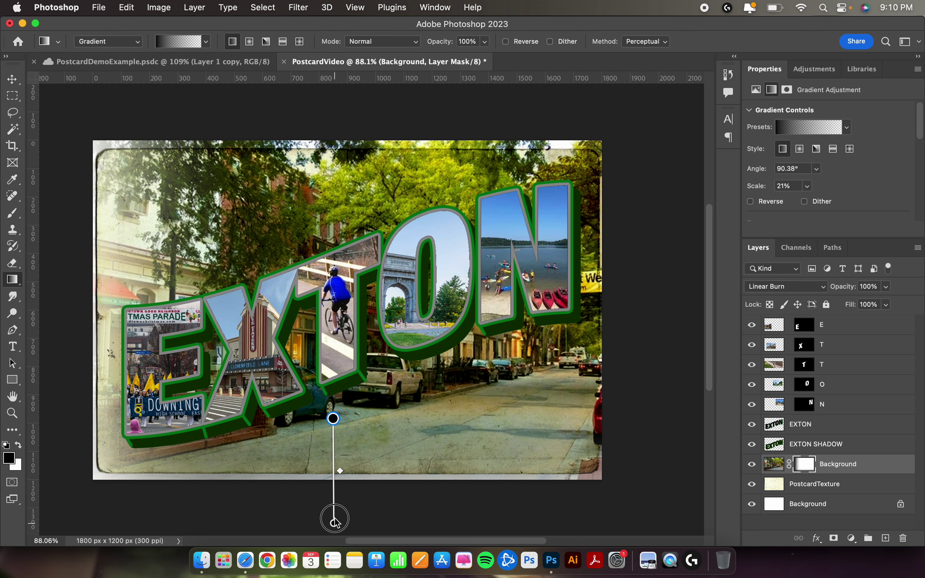
mouse_move(334, 519)
mouse_down()
mouse_move(333, 500)
mouse_move(333, 509)
mouse_up()
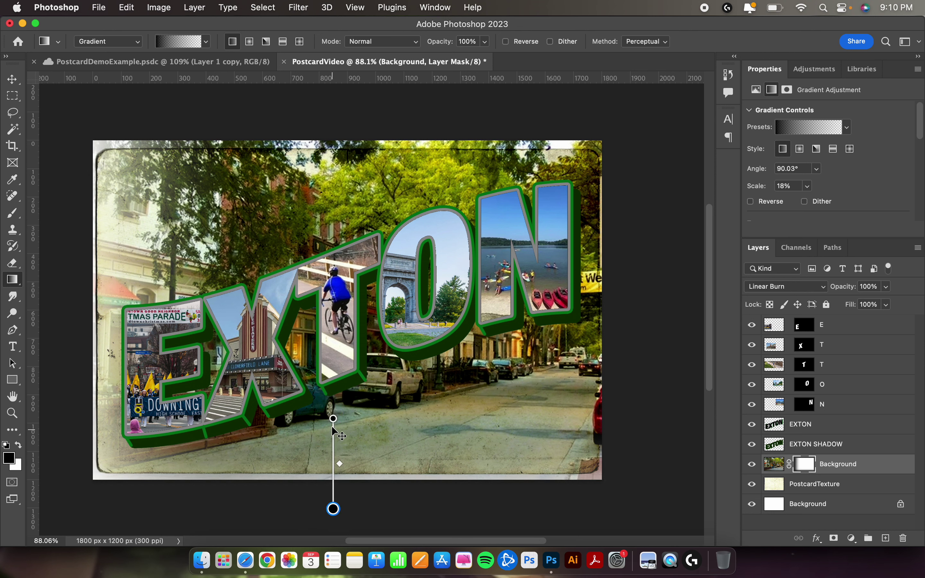
drag(333, 418, 333, 401)
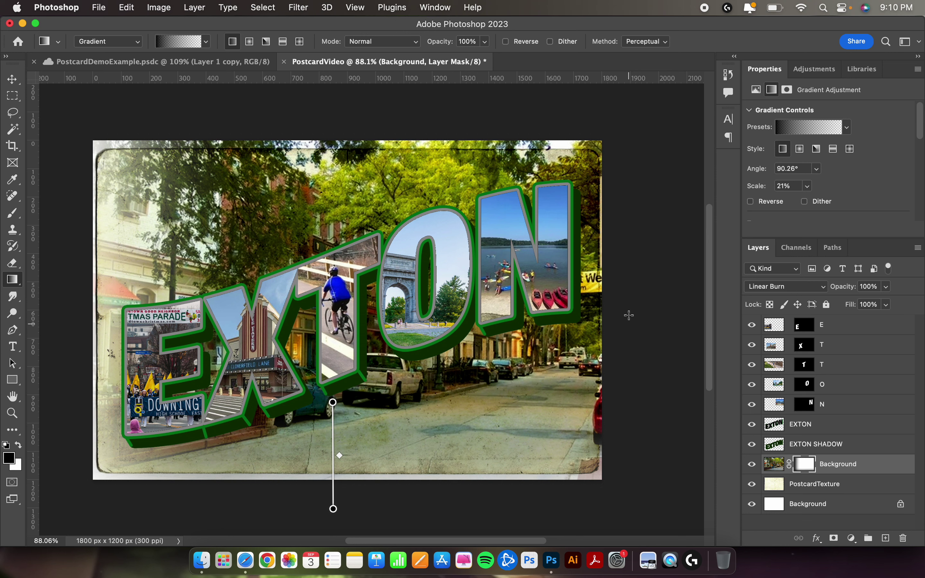
Fade the street photo's right edge with a mask gradient at about 28% scale and its top edge with one at about 25%
drag(624, 313, 483, 315)
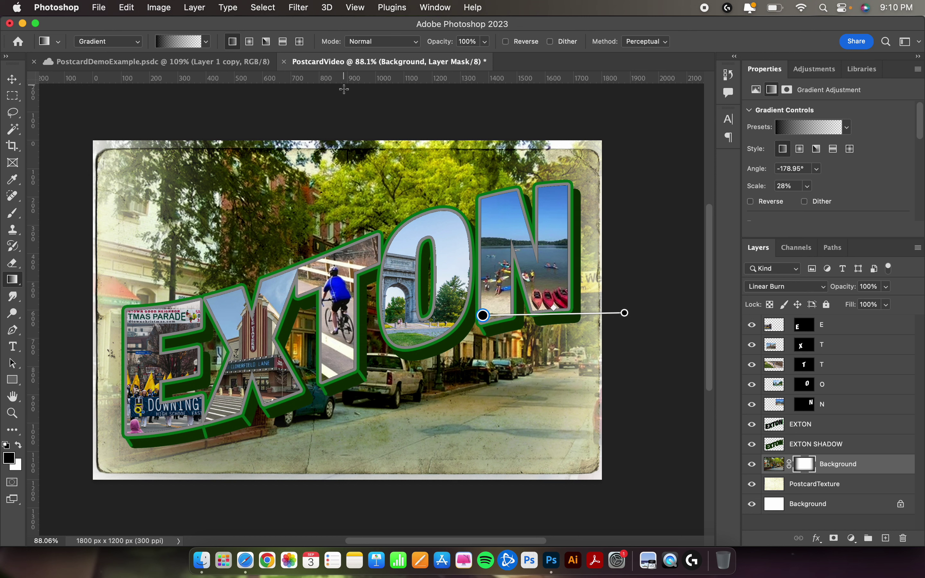
key(Return)
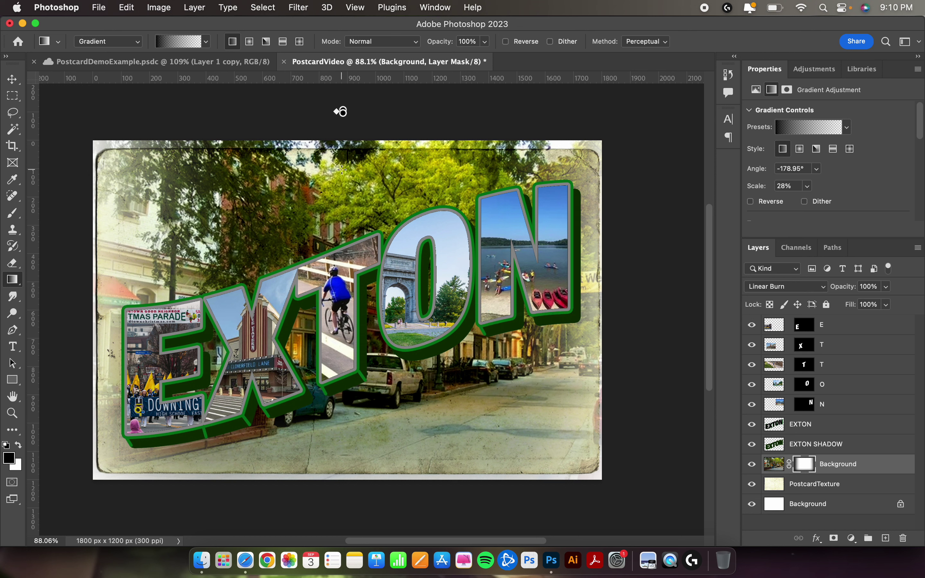
drag(343, 111, 343, 267)
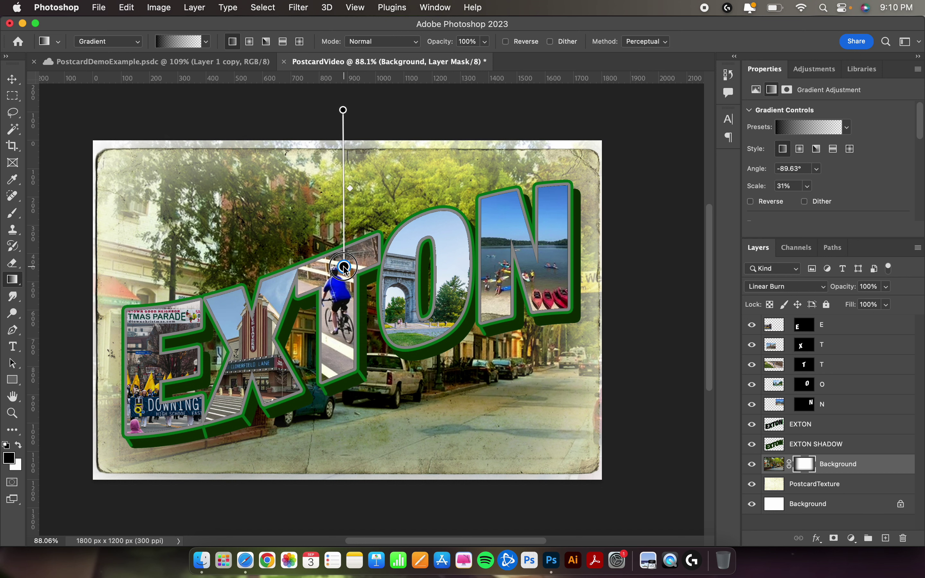
drag(343, 110, 343, 140)
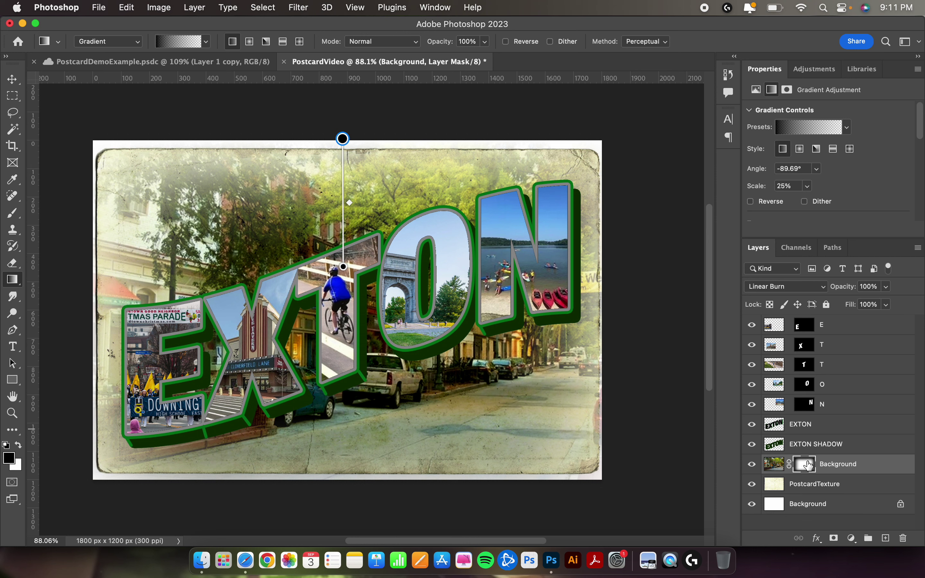
Lower the opacity of the street photo's layer to 75%
click(775, 469)
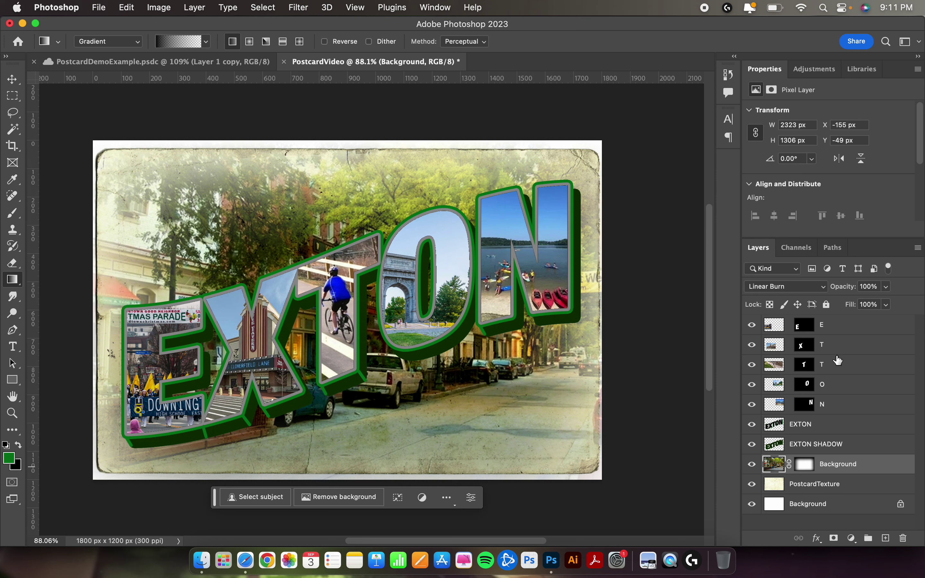
click(885, 291)
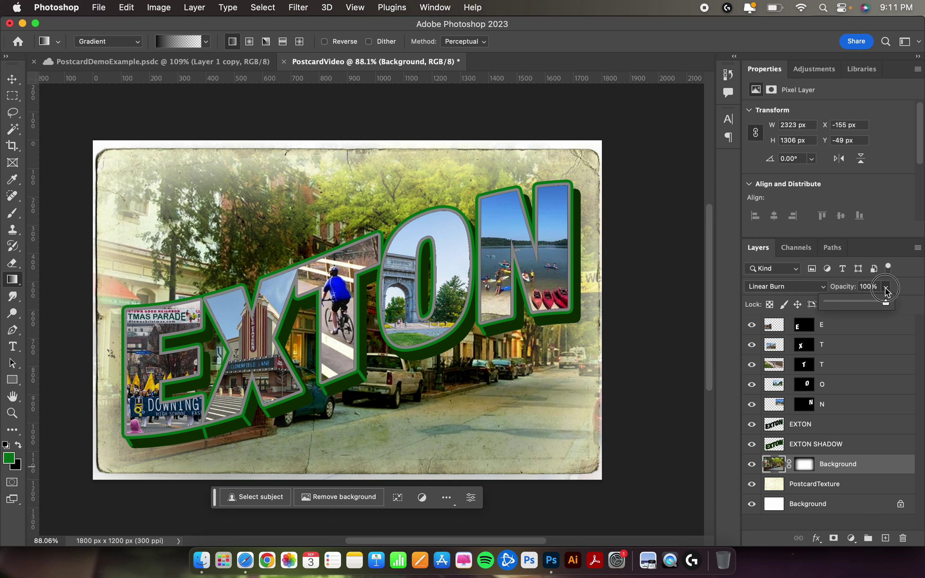
mouse_move(888, 302)
mouse_down()
mouse_move(855, 305)
mouse_move(872, 302)
mouse_up()
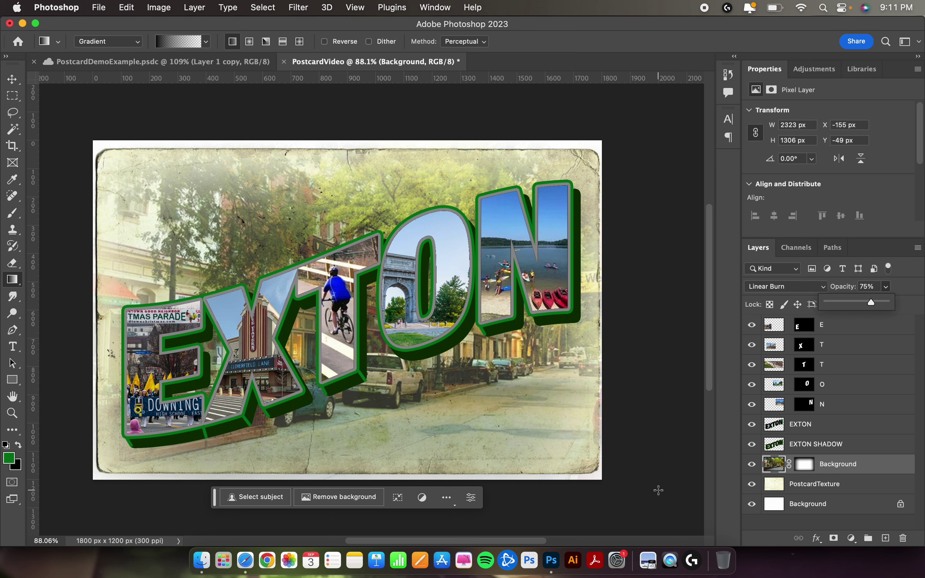
Duplicate the PostcardTexture layer, move the copy to the top of the layer stack and set its blending mode to Linear Burn
click(802, 484)
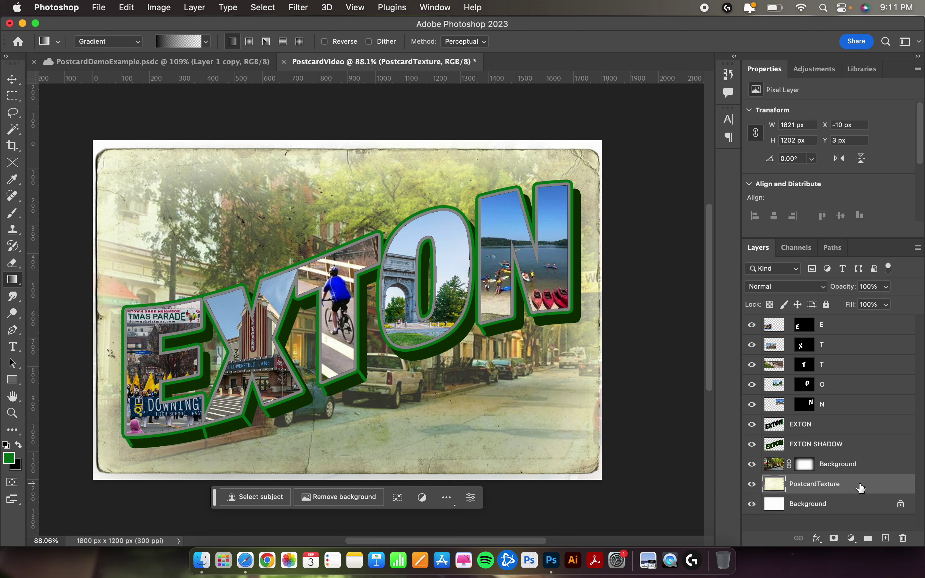
key(super+j)
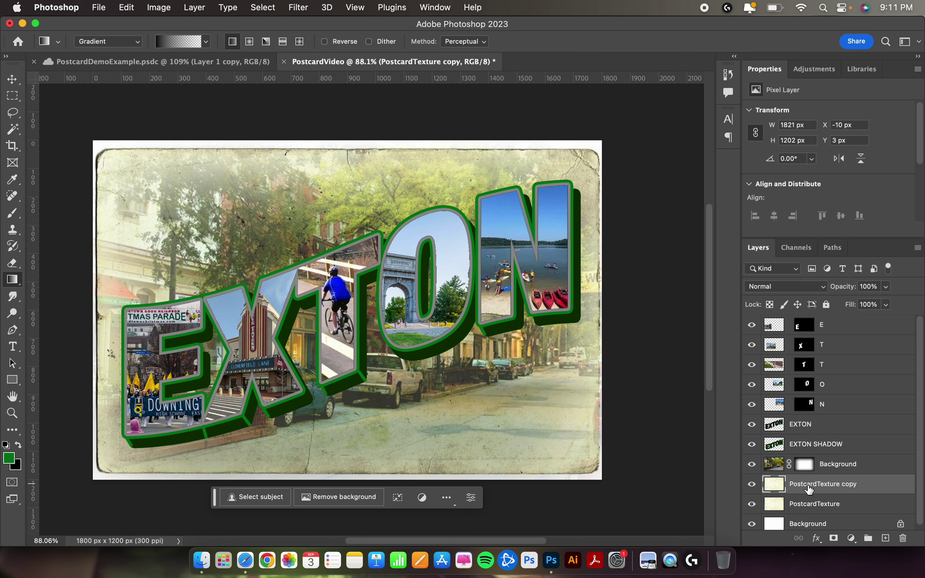
drag(809, 490, 834, 318)
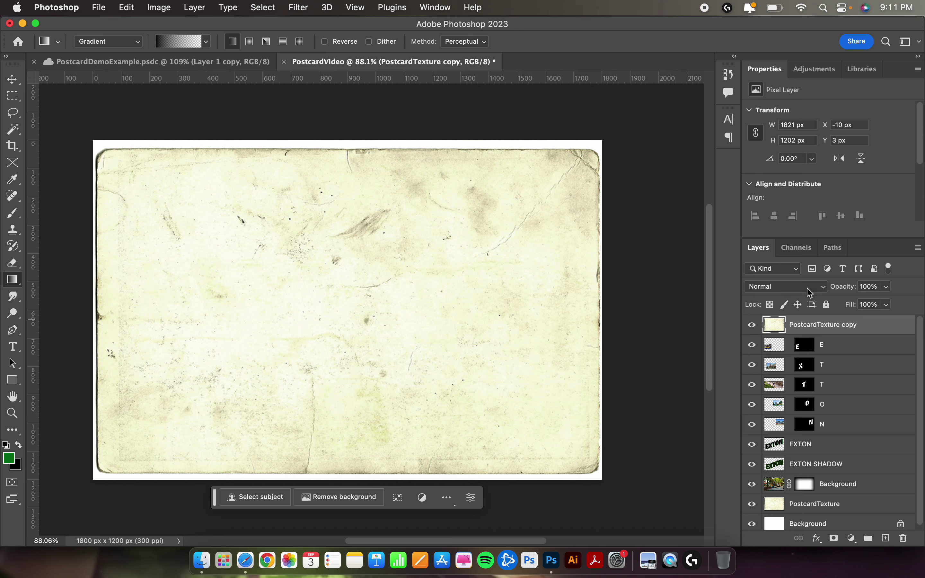
click(790, 291)
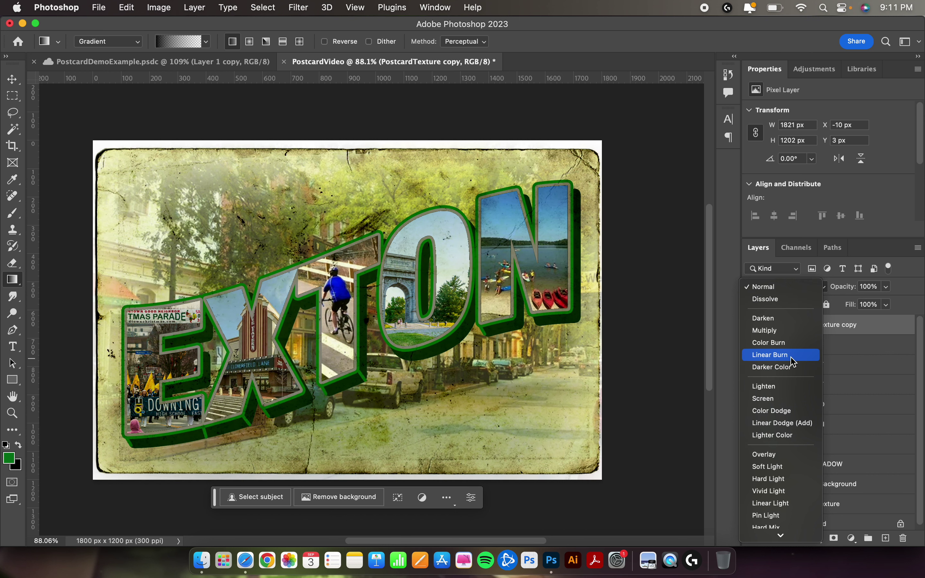
click(770, 355)
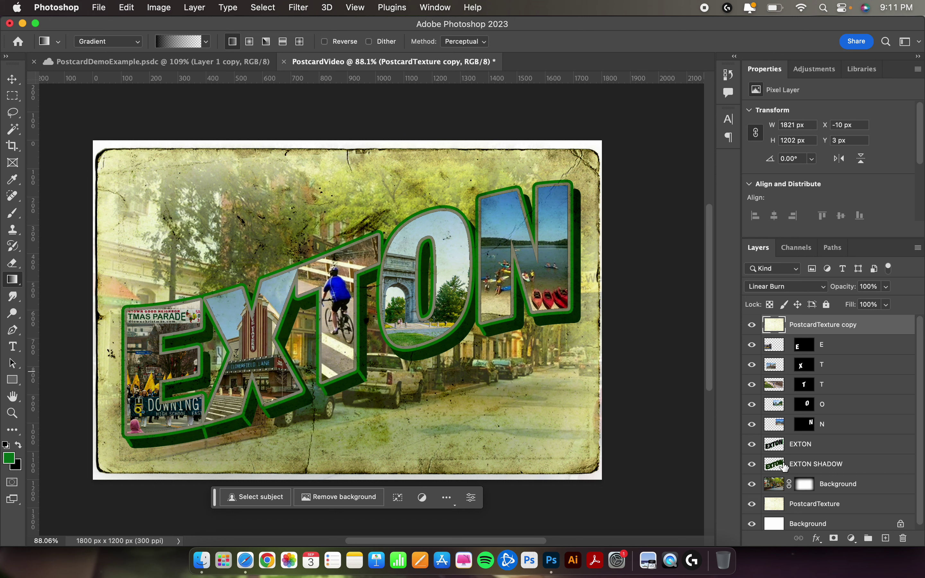
Load the EXTON layer's outline as a selection and use it as a layer mask on the PostcardTexture copy, limiting the texture to the lettering
super+click(779, 450)
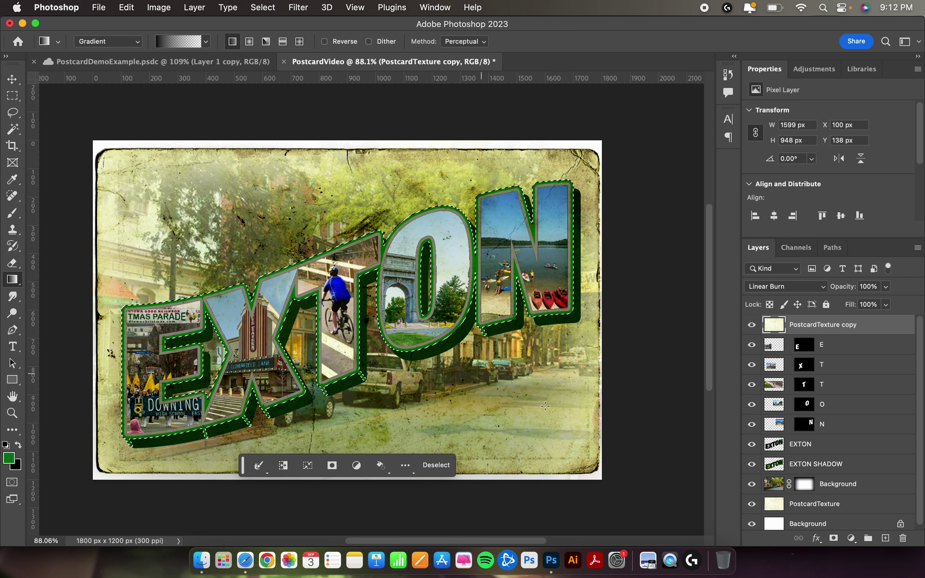
super+click(776, 464)
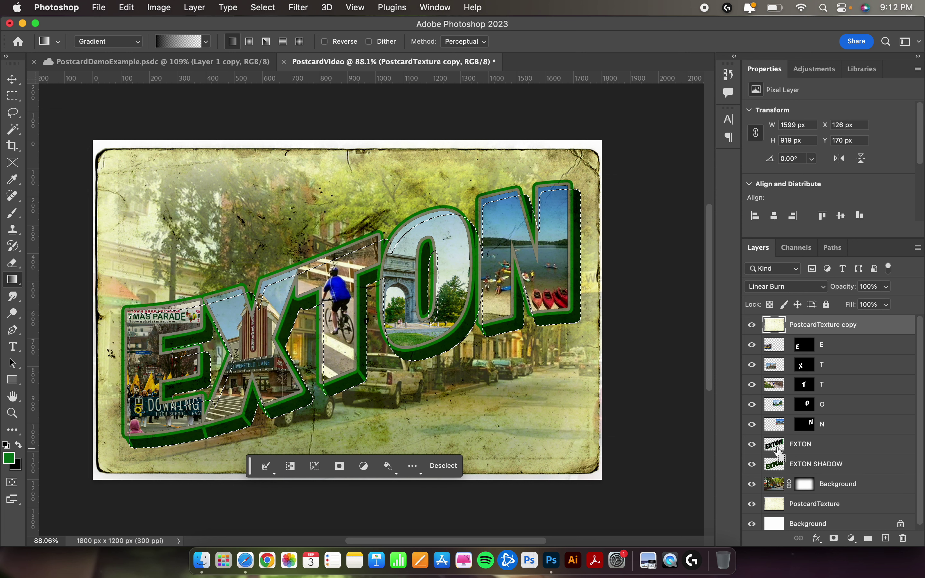
super+click(777, 446)
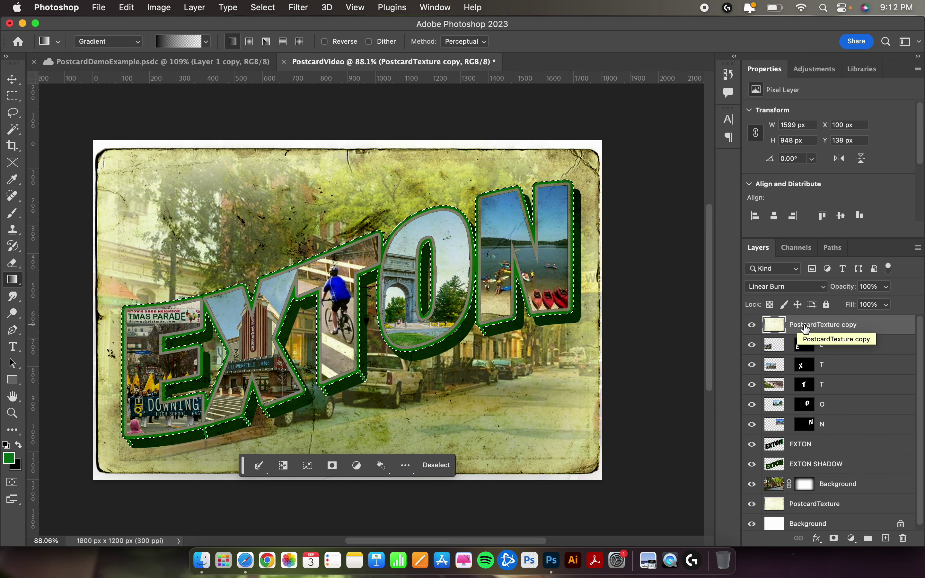
click(835, 539)
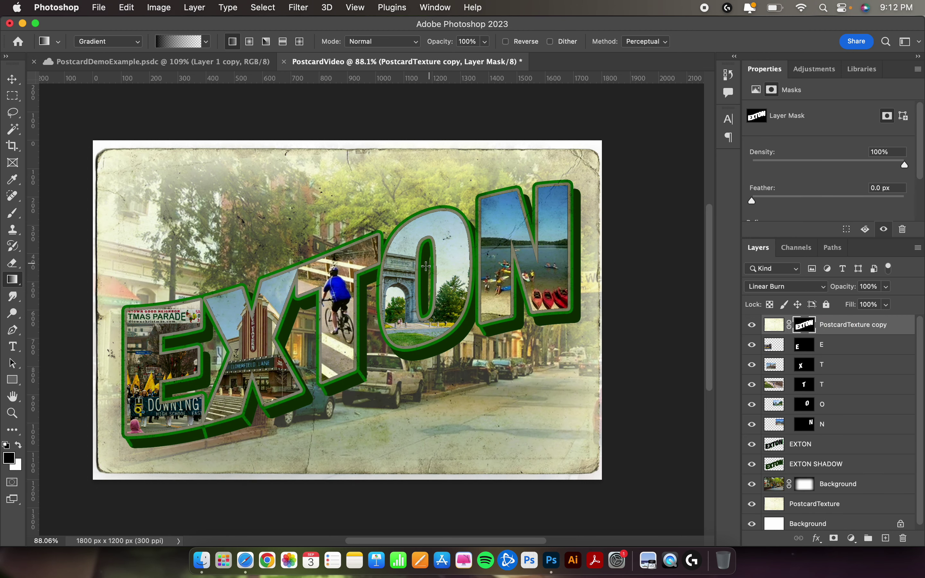
scroll(490, 326, up, 10)
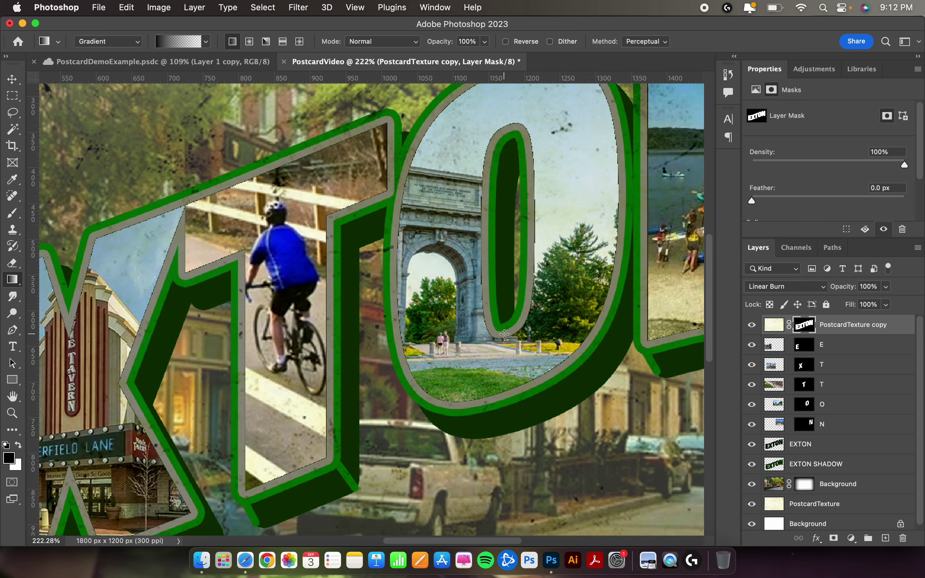
scroll(504, 334, down, 10)
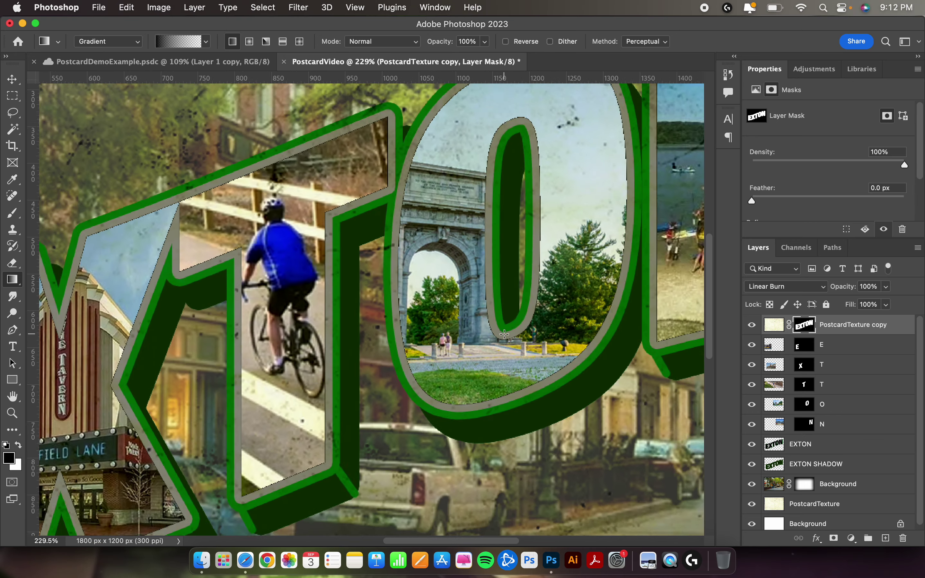
scroll(504, 334, down, 1)
scroll(504, 334, up, 2)
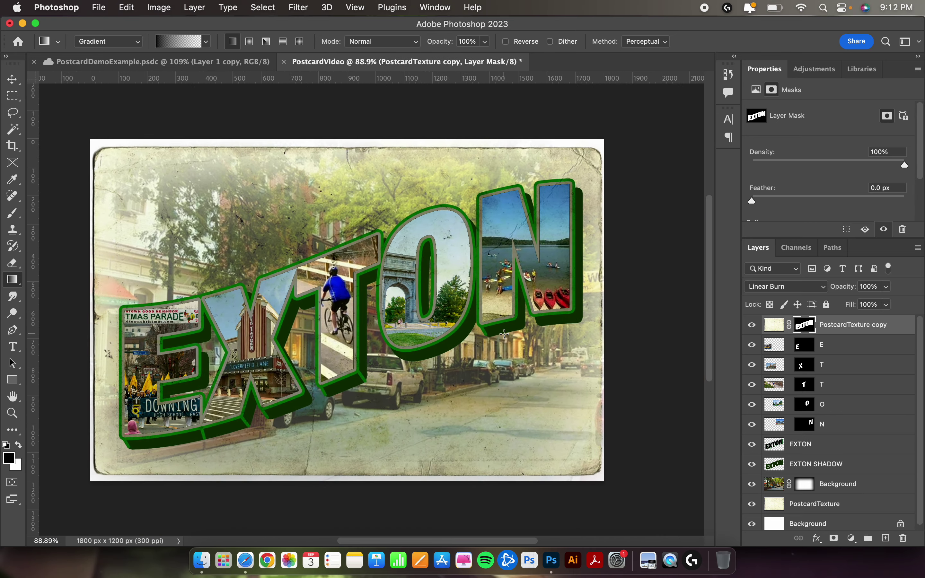
scroll(505, 334, down, 1)
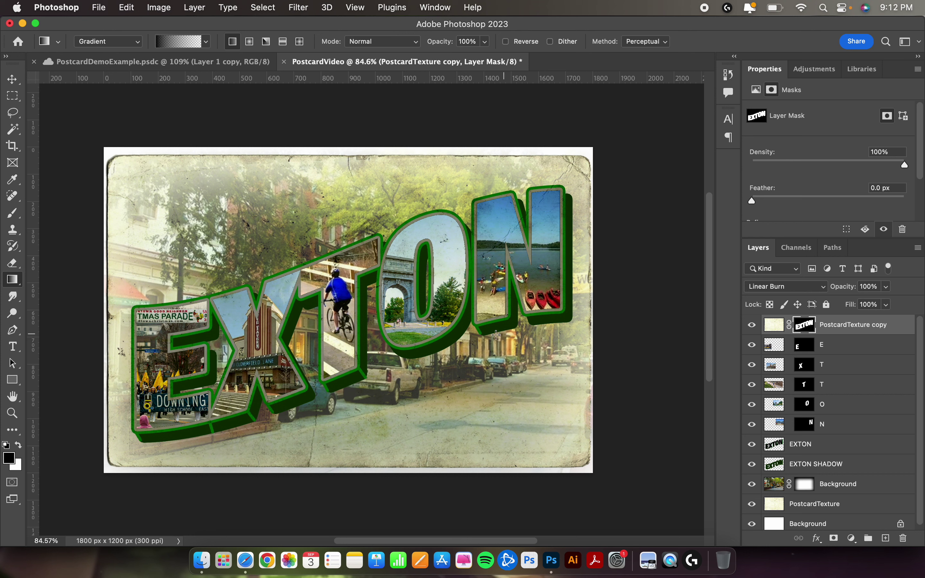
Activate the Horizontal Type tool, preview Cuningham_Singleton_Italic.ttf from the Downloads folder in Font Book, and close the preview without replacing the font
click(15, 348)
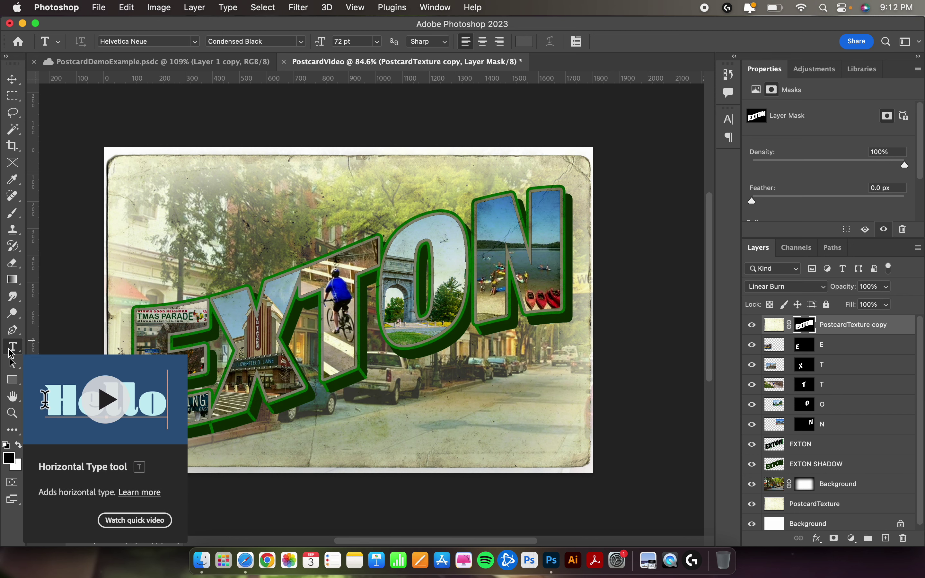
click(202, 561)
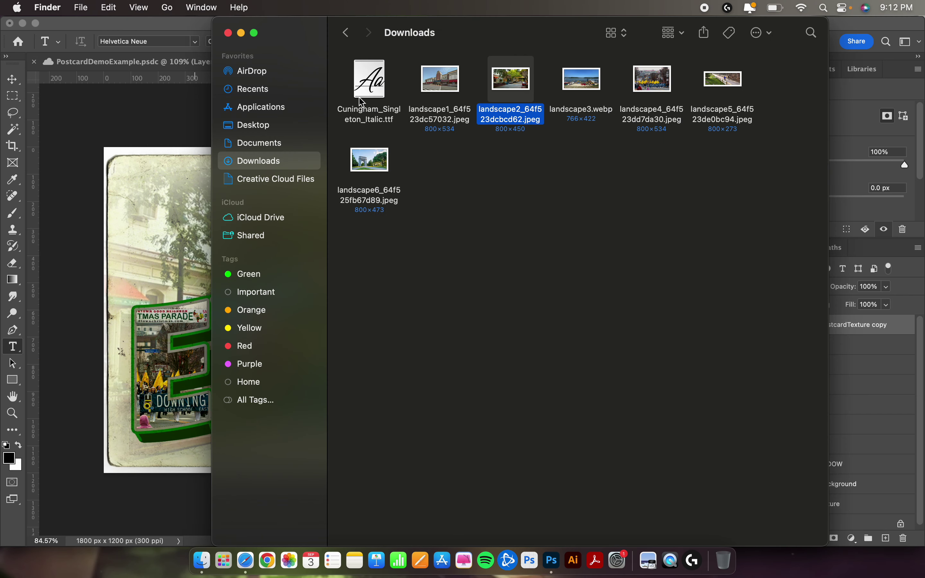
double_click(369, 75)
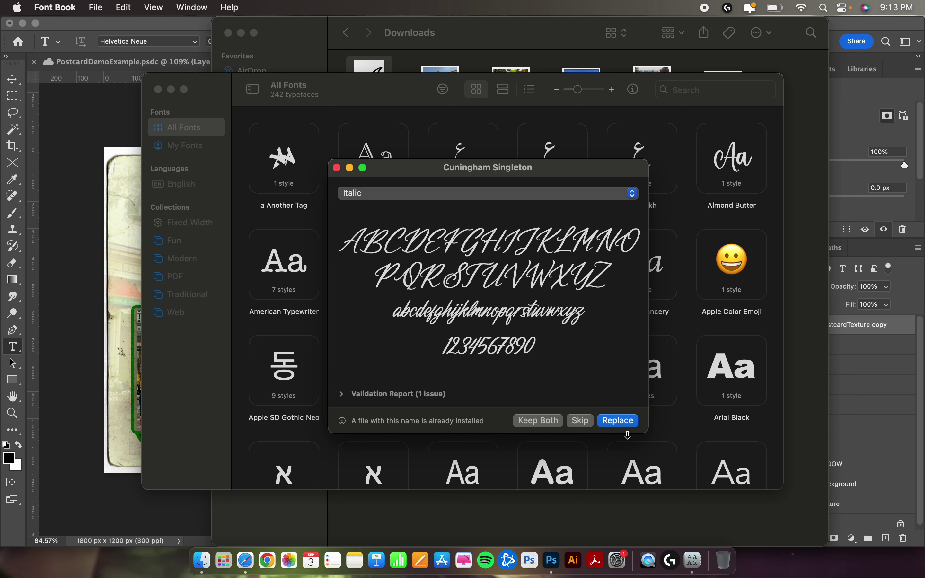
click(337, 169)
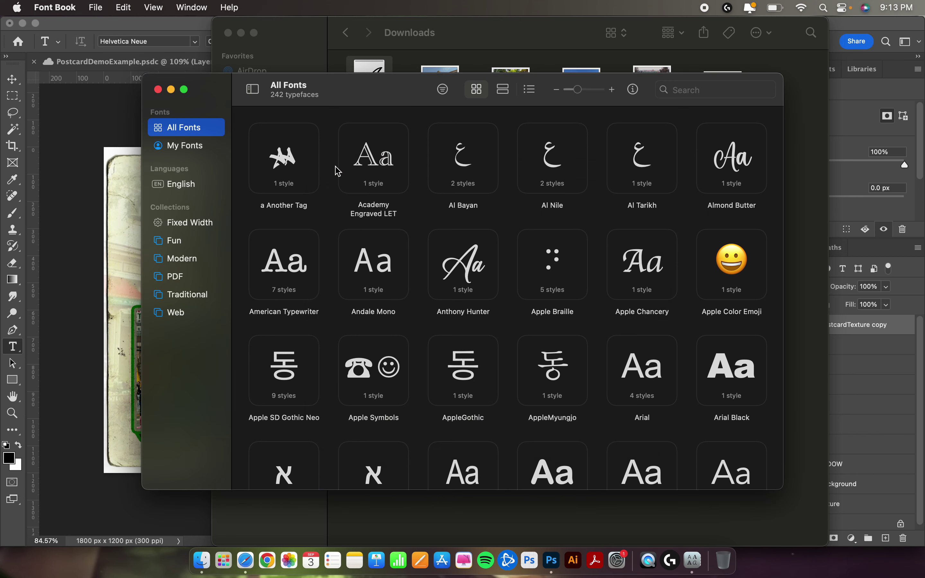
Check My Fonts in Font Book for the Cuningham Singleton typeface, closing Font Book and the Finder window to return to Photoshop
click(185, 149)
scroll(504, 316, down, 5)
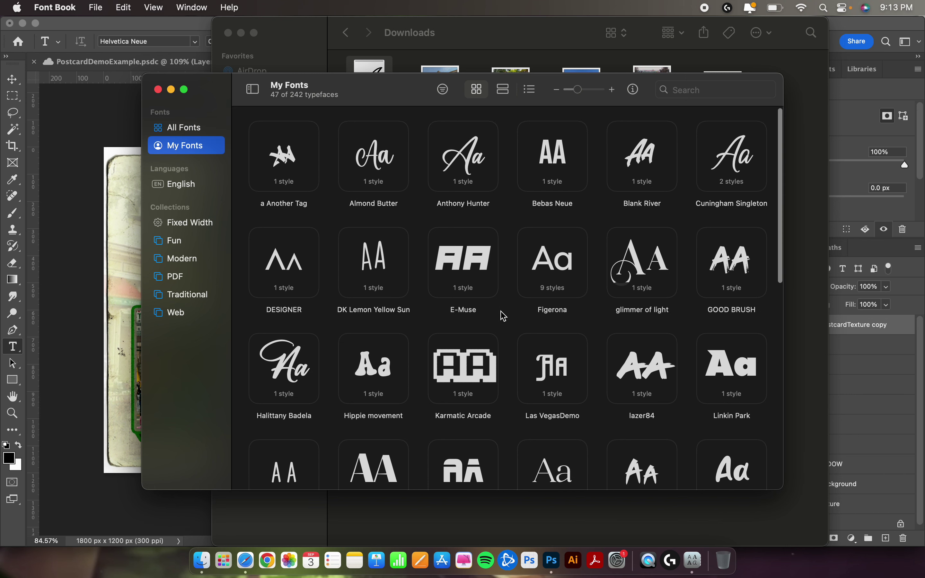
scroll(504, 316, up, 5)
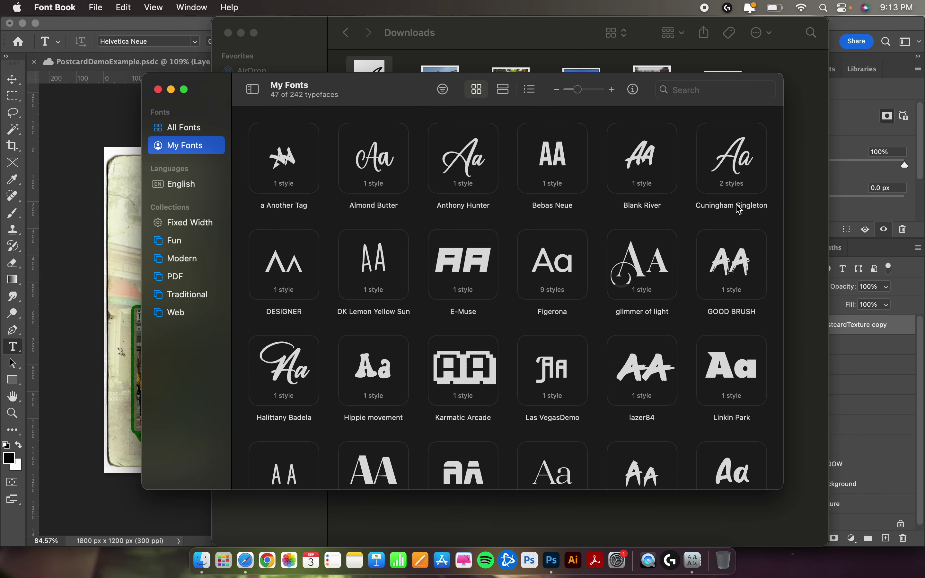
click(159, 90)
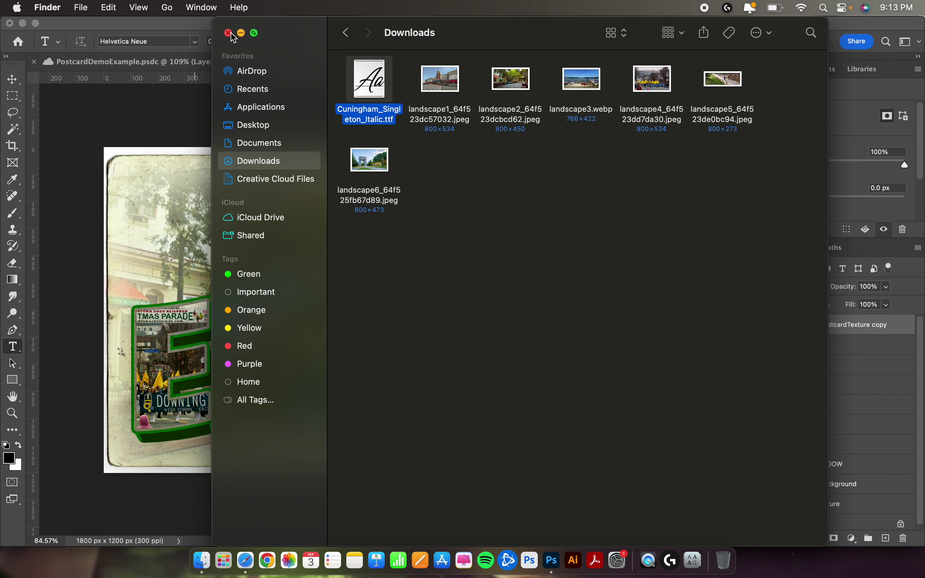
click(228, 33)
click(235, 35)
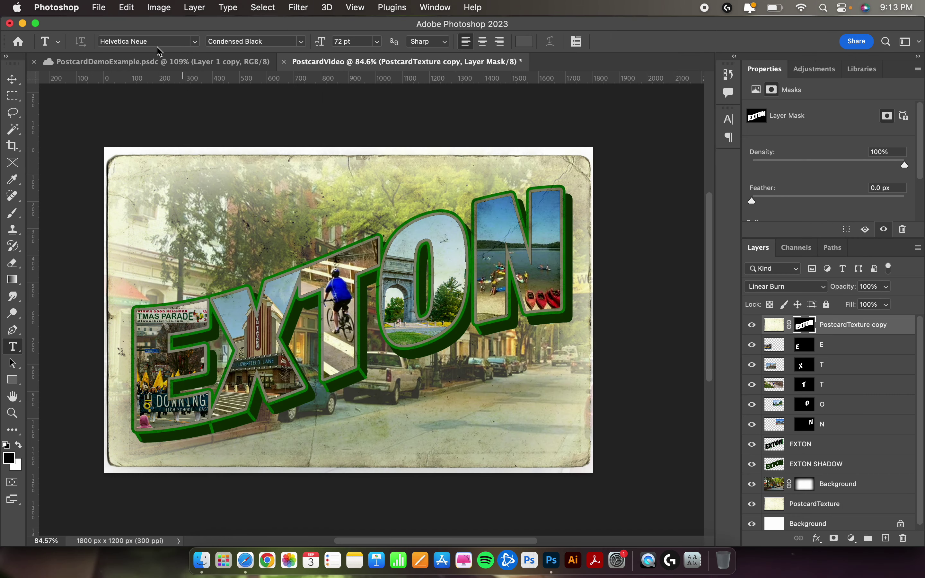
Set the type font to Cuningham Singleton in the Italic style
drag(165, 41, 126, 41)
text(\)
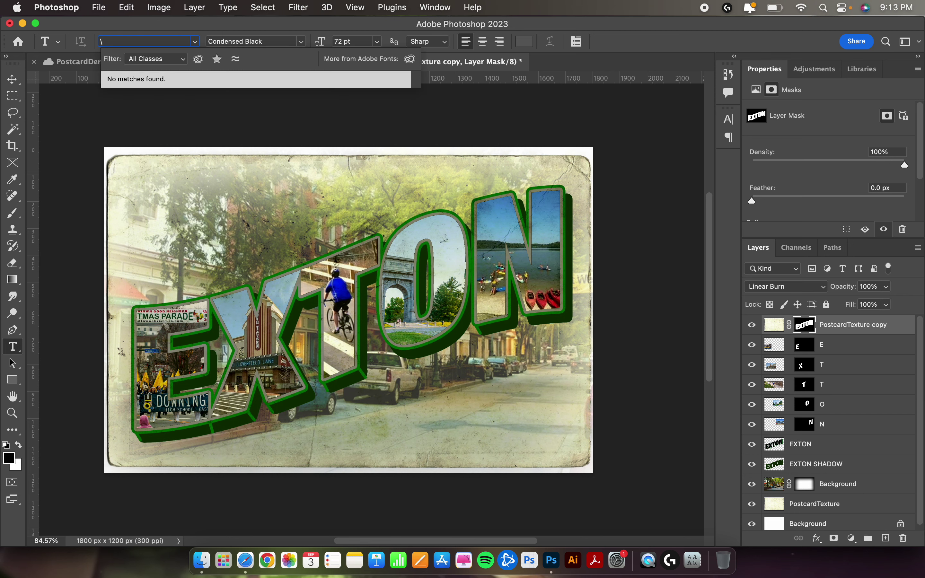
key(BackSpace)
text(cun)
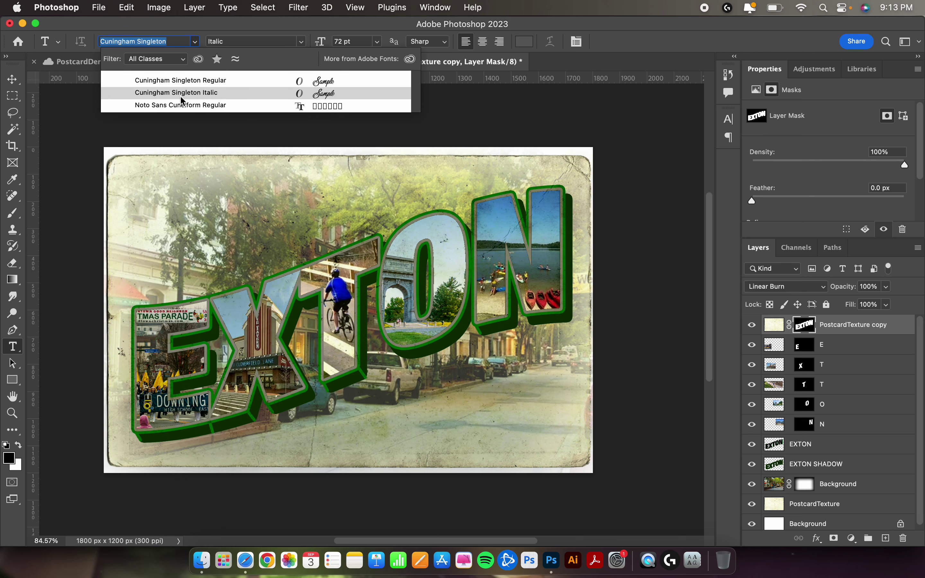
click(215, 93)
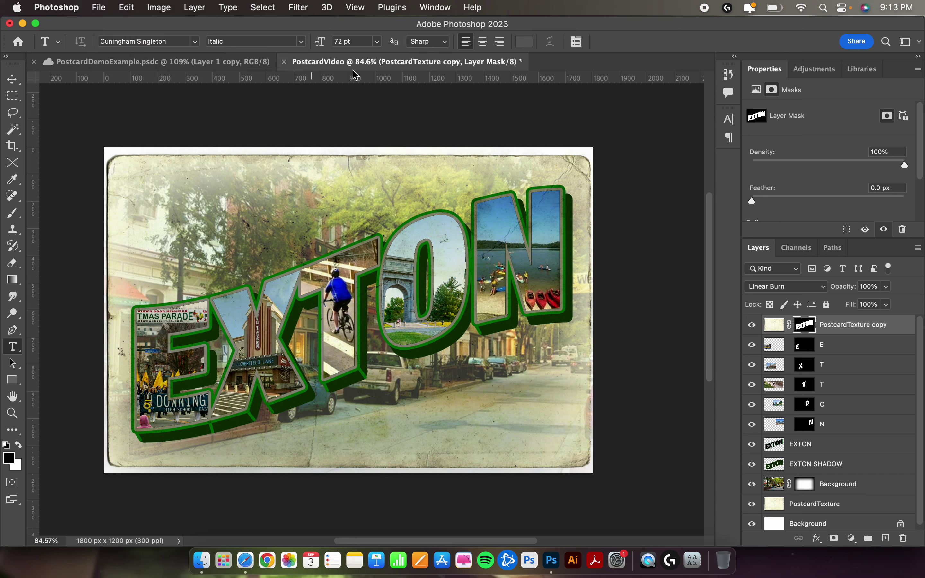
Set the text colour to black (000000) and the size to 24 pt, and start a text line in the postcard's upper-left area
click(527, 46)
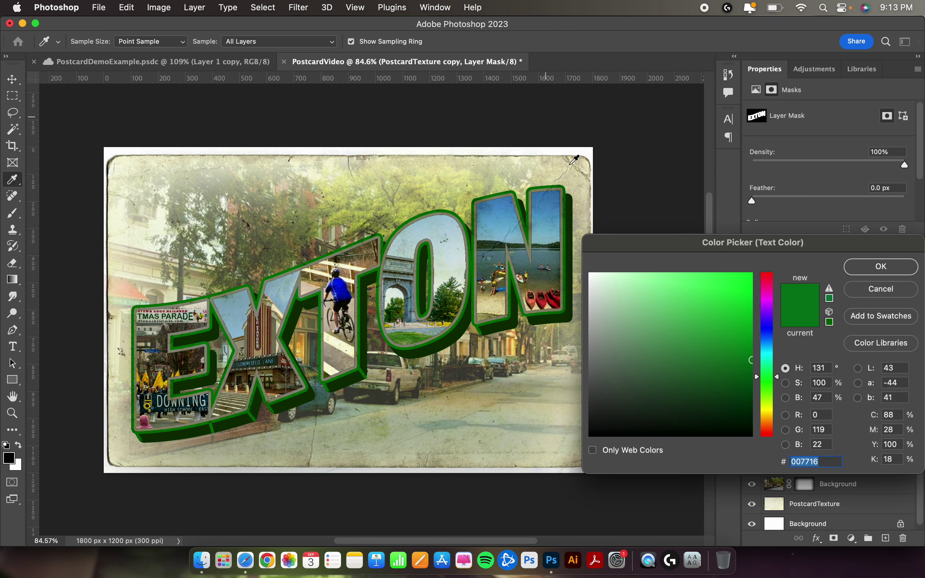
drag(626, 336, 625, 438)
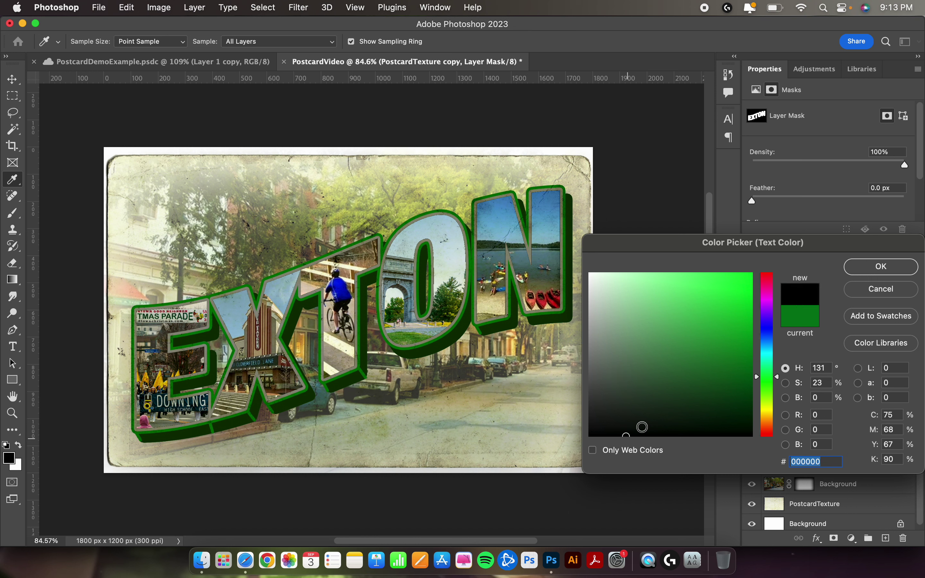
click(878, 267)
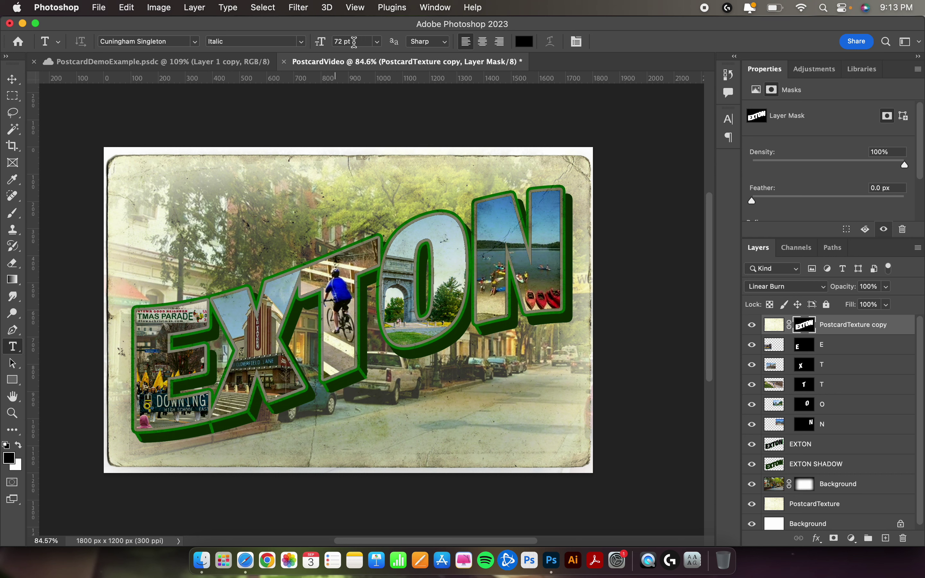
click(377, 42)
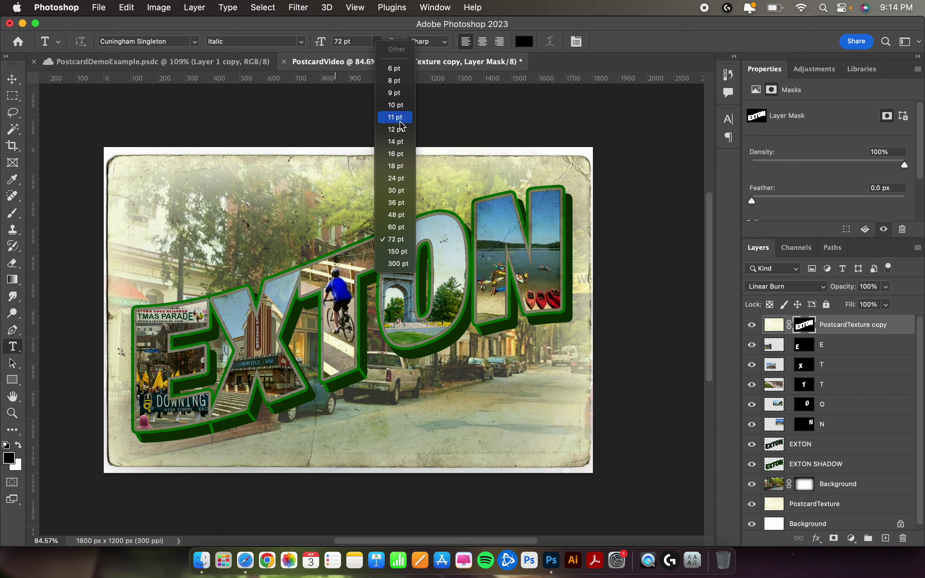
click(408, 181)
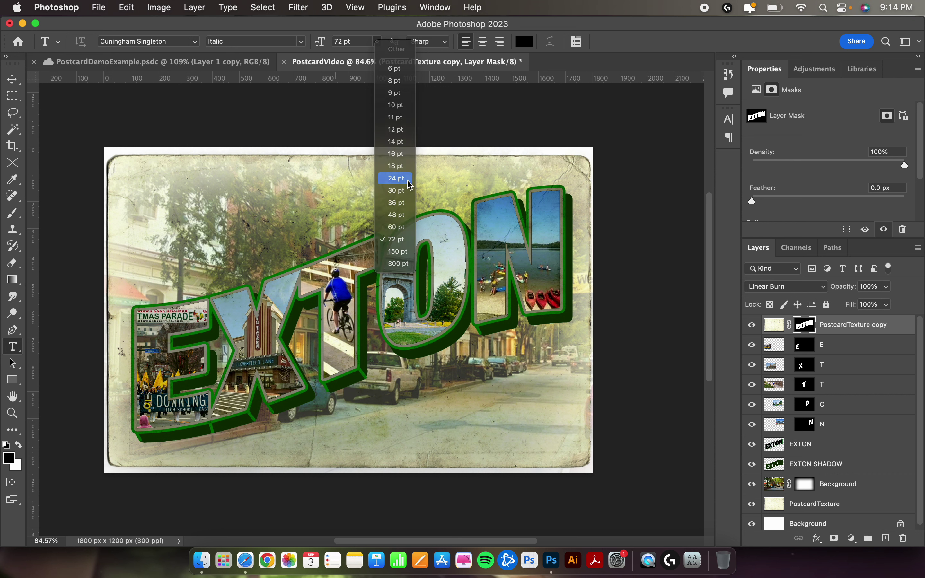
click(156, 209)
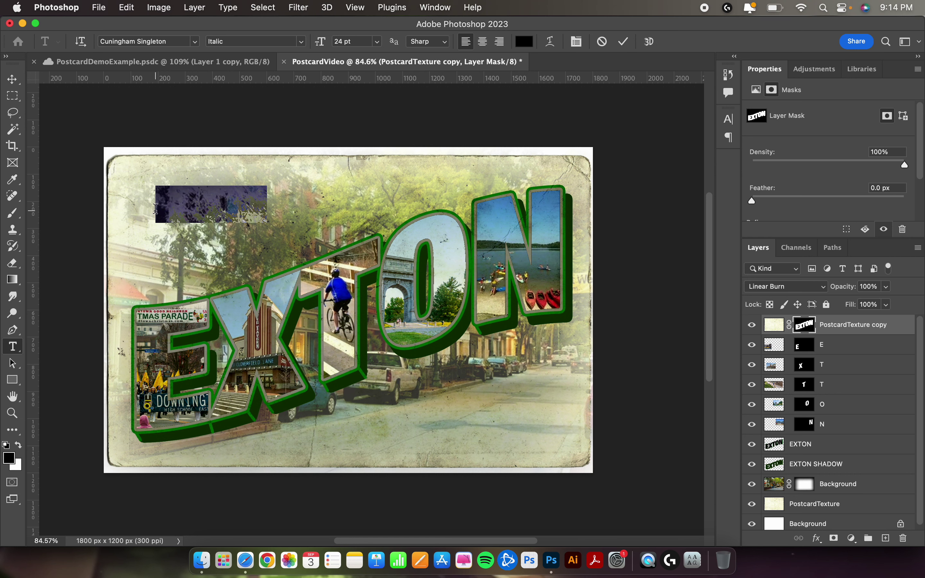
text(Welcome)
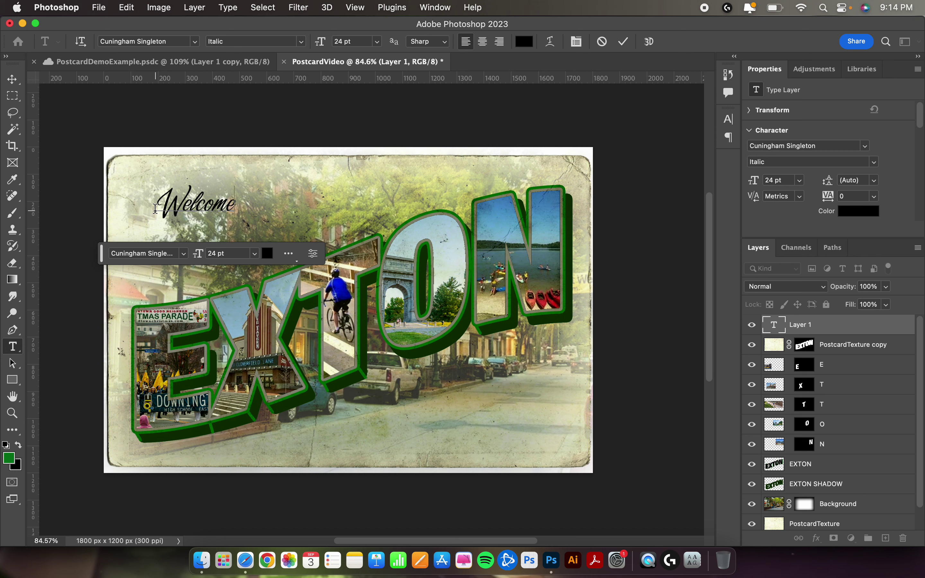
key(BackSpace)
key(BackSpace)
key(BackSpace)
key(BackSpace)
key(BackSpace)
key(BackSpace)
key(BackSpace)
Enter the text "Greetings From" and warp it with the horizontal Rise style at 30% bend
text(Greetings From)
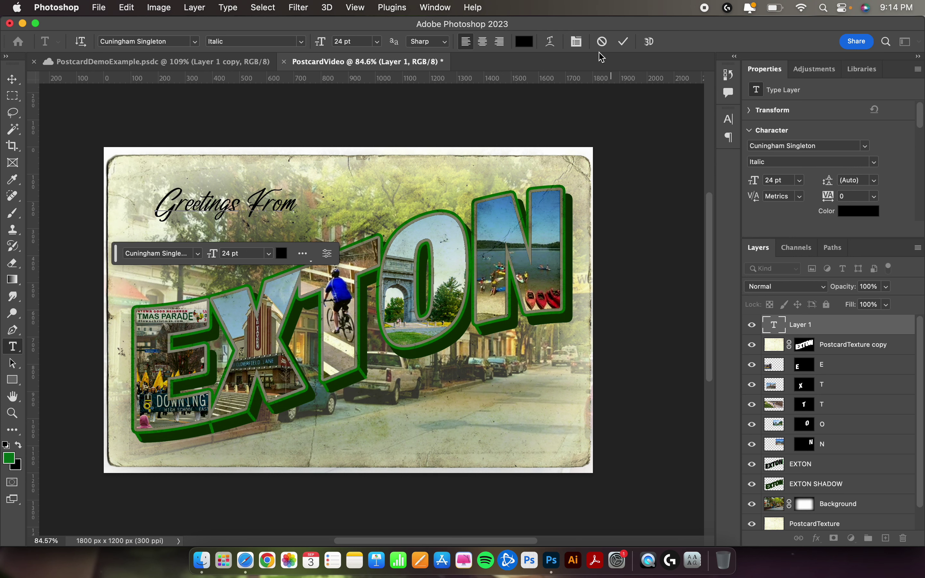
click(553, 46)
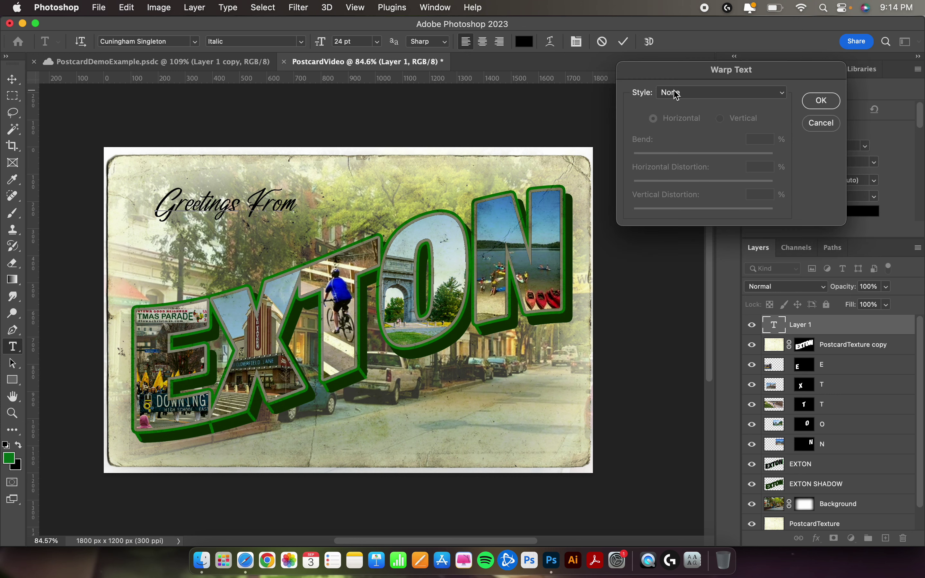
click(689, 94)
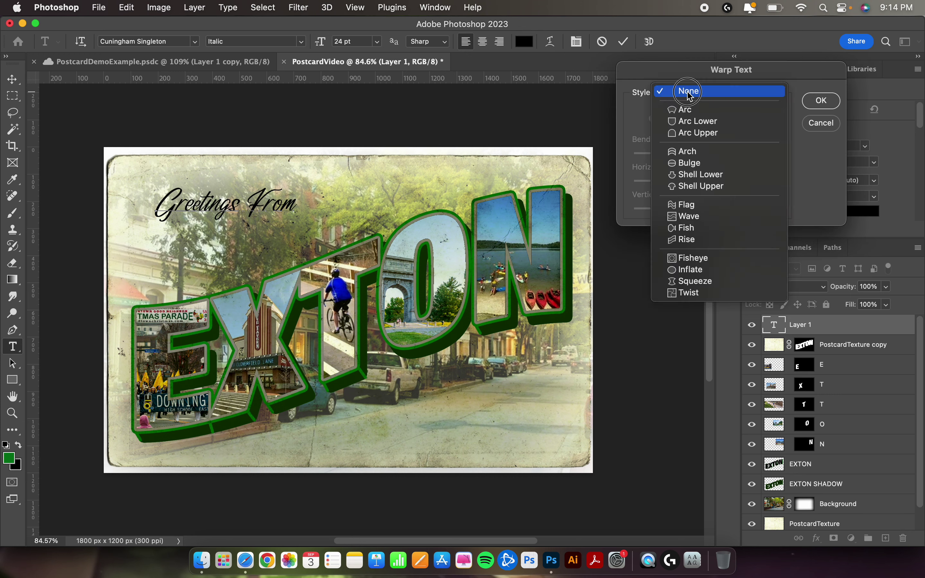
click(692, 241)
double_click(762, 140)
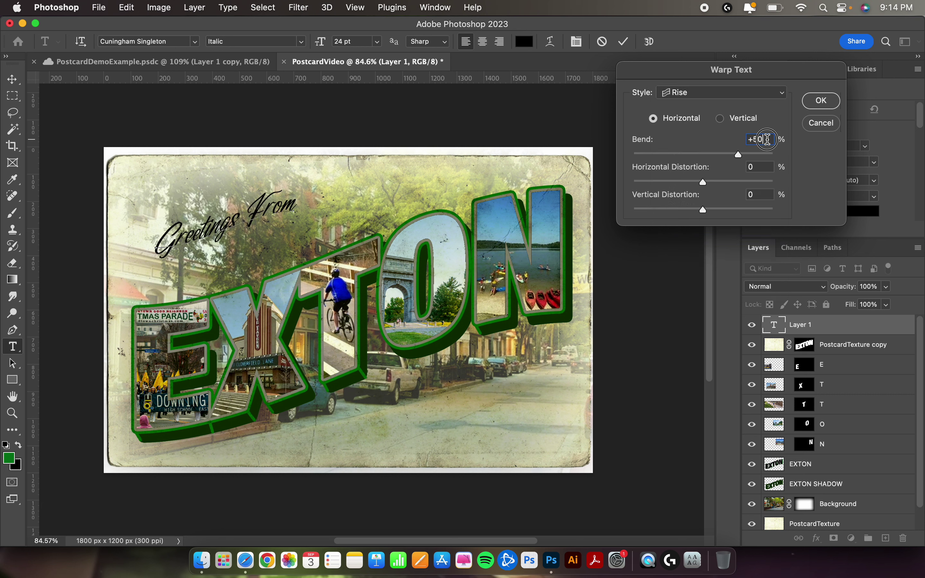
text(30)
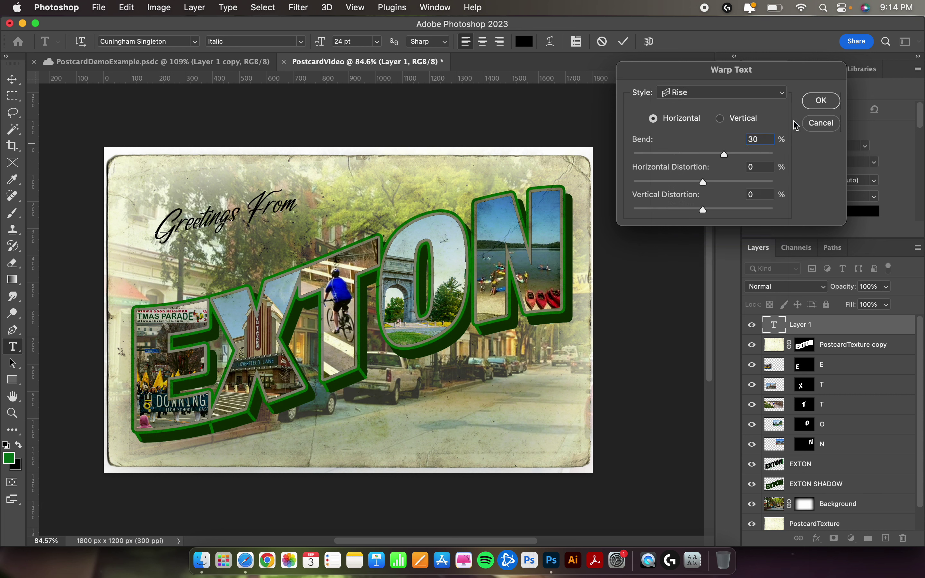
click(818, 101)
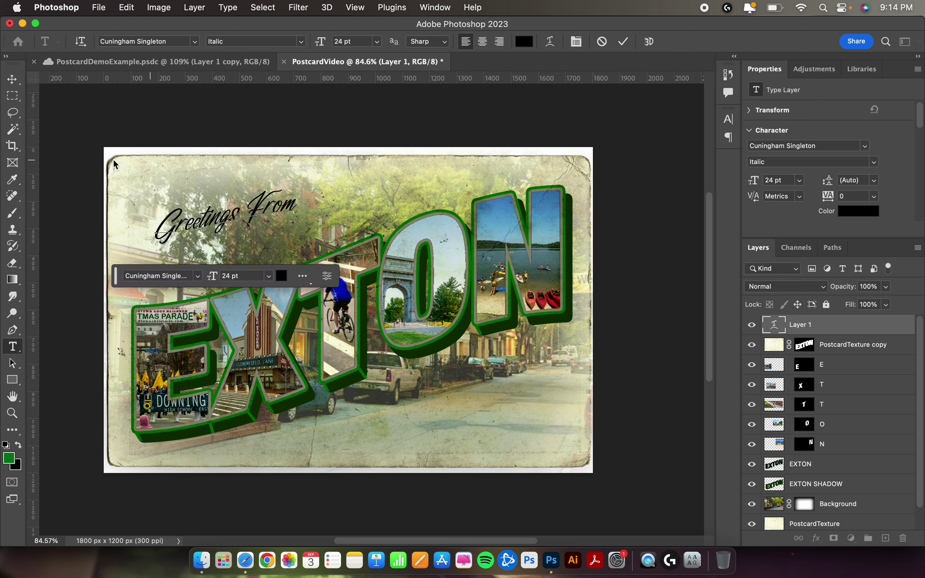
Move the "Greetings From" text down to just above the E and X of the lettering and reduce its layer opacity to 71%
click(13, 80)
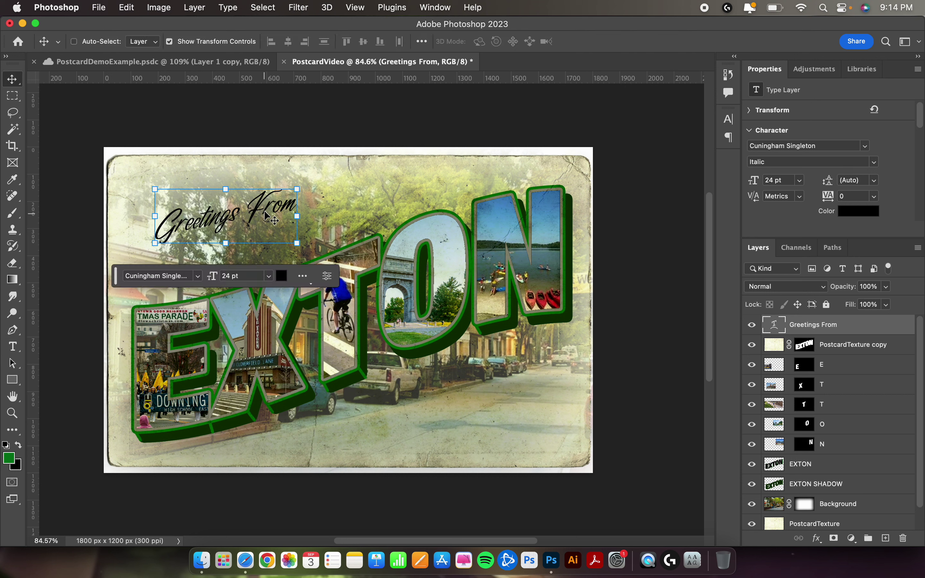
drag(265, 213, 243, 269)
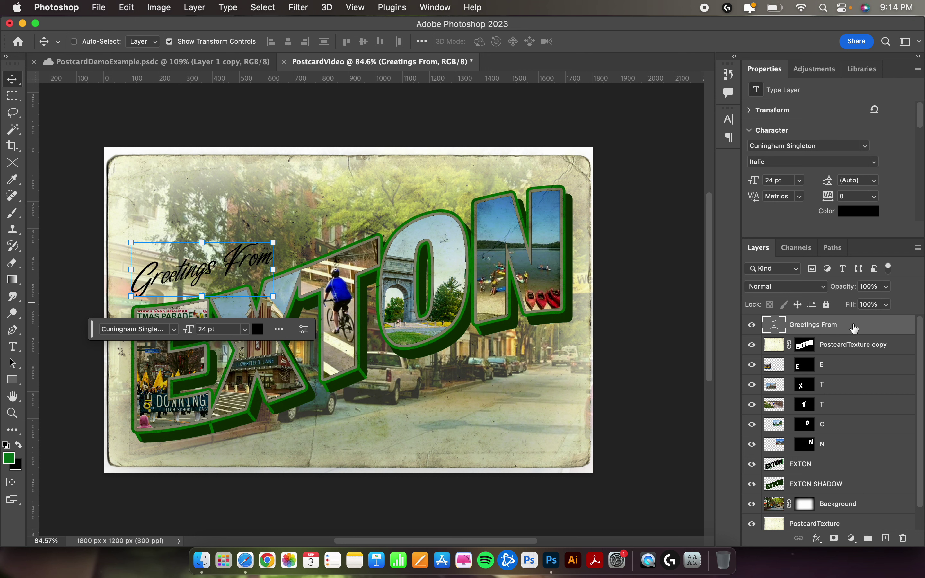
click(886, 287)
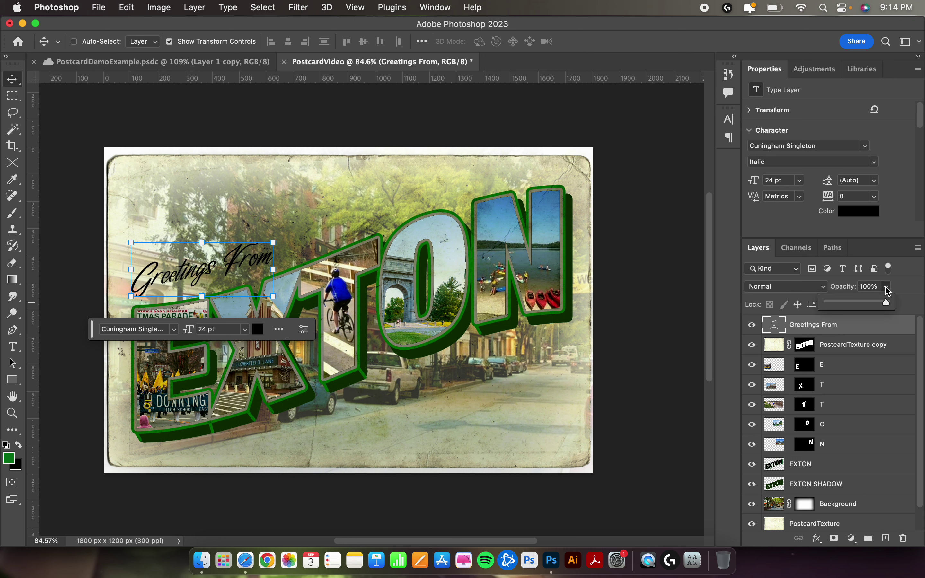
click(874, 303)
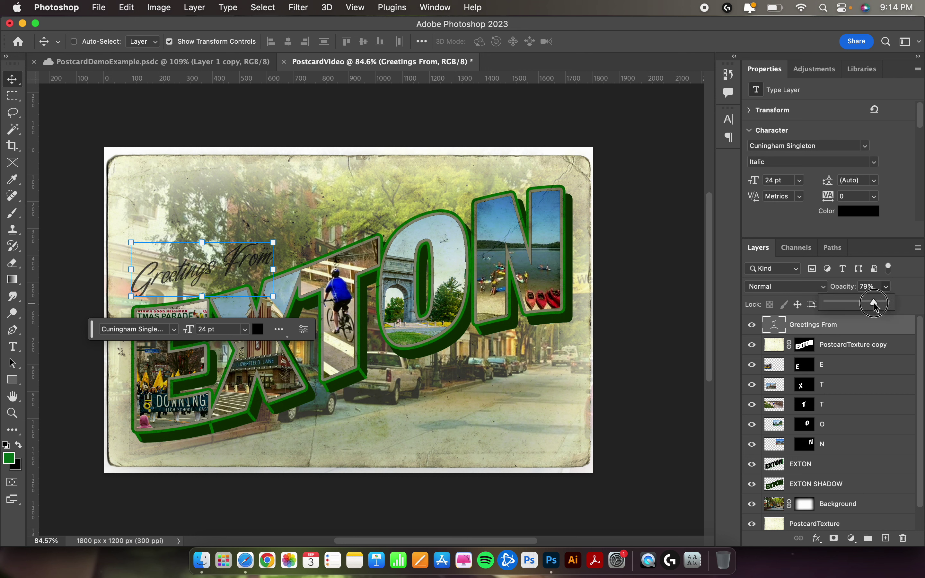
mouse_move(875, 305)
mouse_down()
mouse_move(847, 305)
mouse_move(871, 306)
mouse_up()
Add a new text line reading "Example Slogan" on the street area below the O of the lettering
click(17, 347)
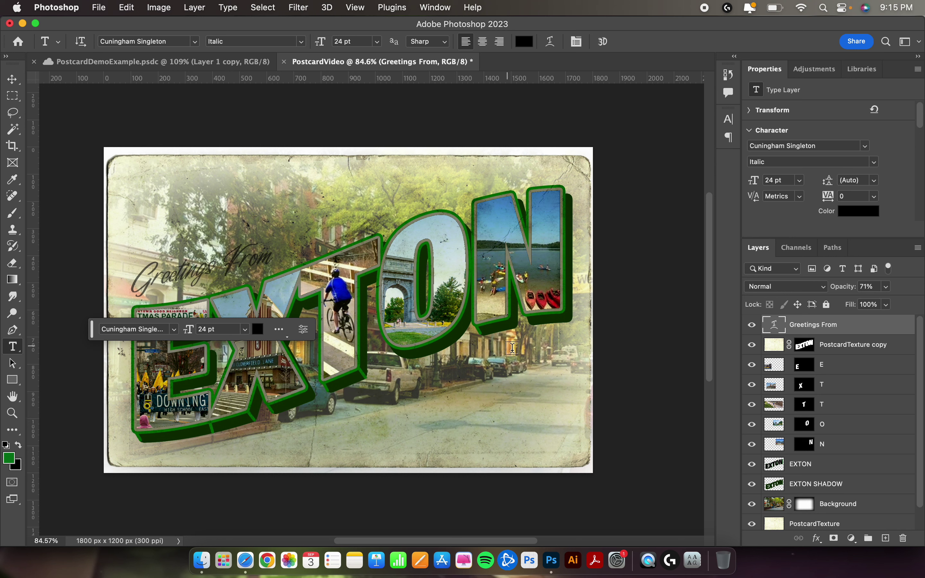
click(376, 399)
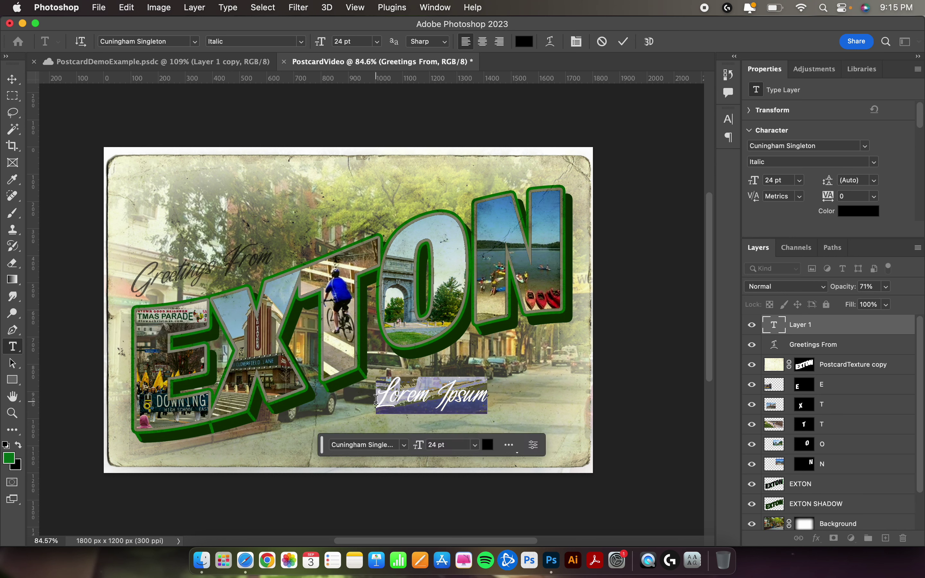
key(BackSpace)
text(E)
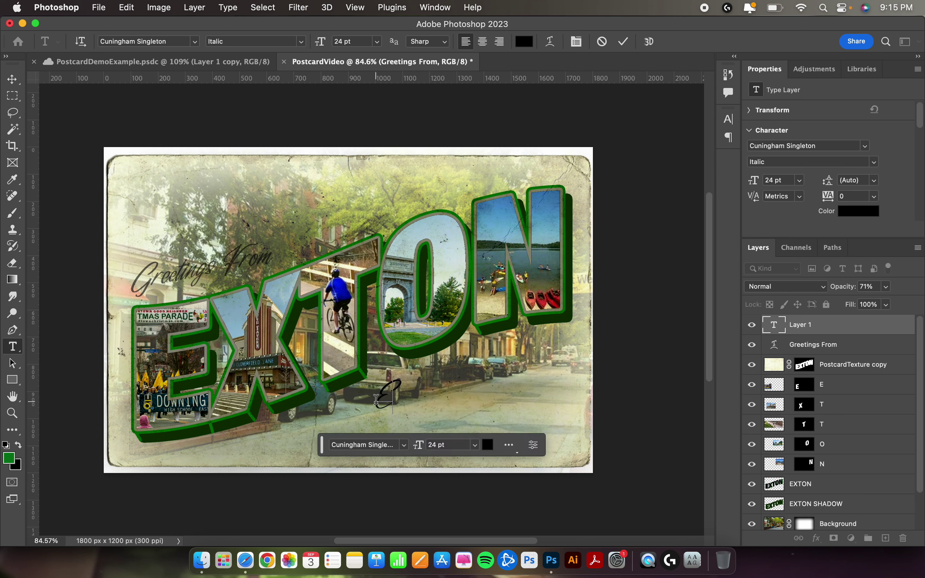
text(xample Slogan)
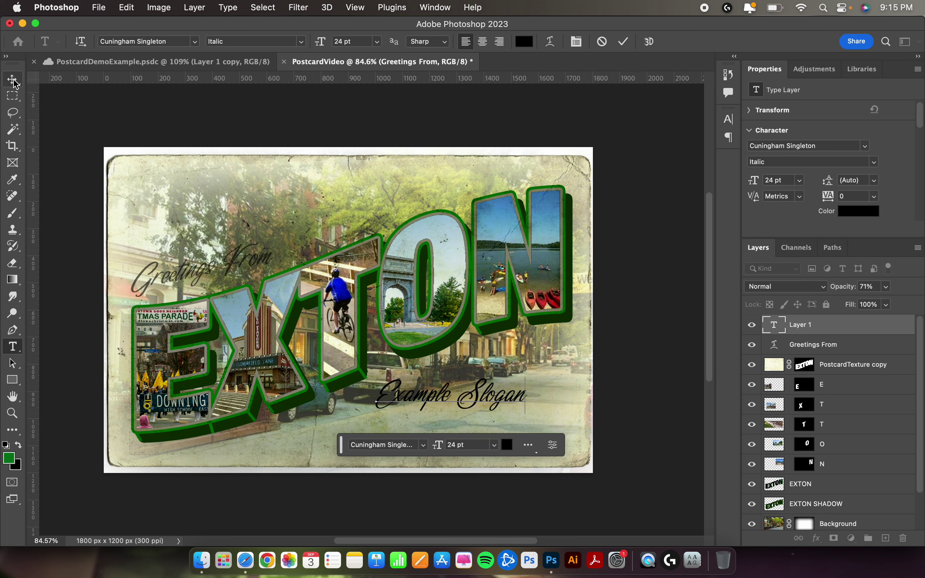
Warp the "Example Slogan" text with the horizontal Rise style at 30% bend
click(551, 42)
click(692, 94)
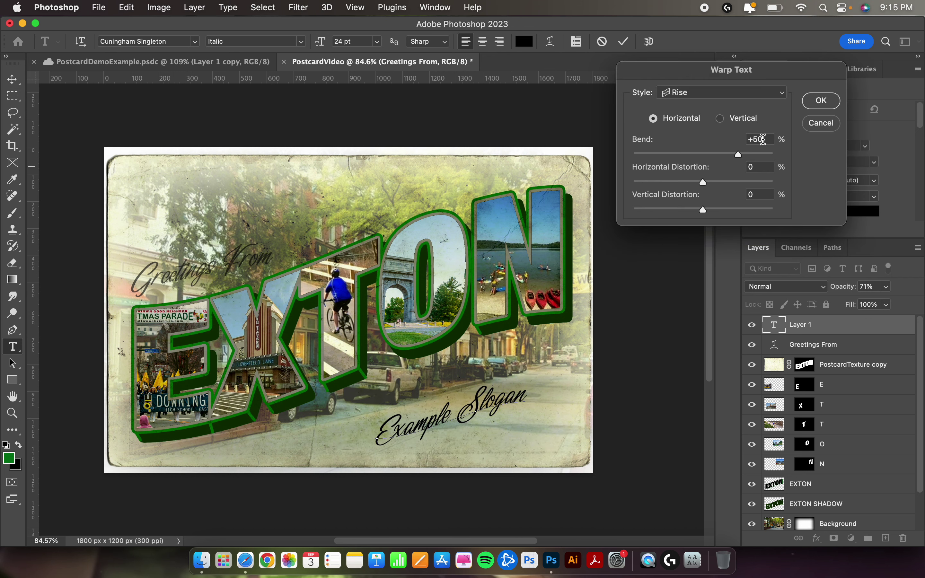
double_click(755, 141)
text(30)
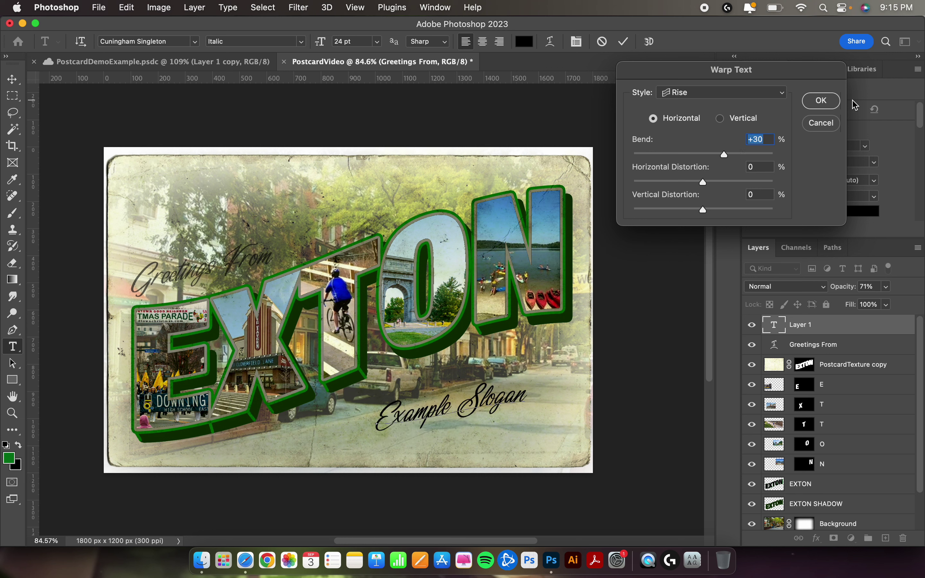
click(820, 100)
Move the "Example Slogan" text up to just below the O and N of the lettering and lower its layer opacity to 75%
click(13, 79)
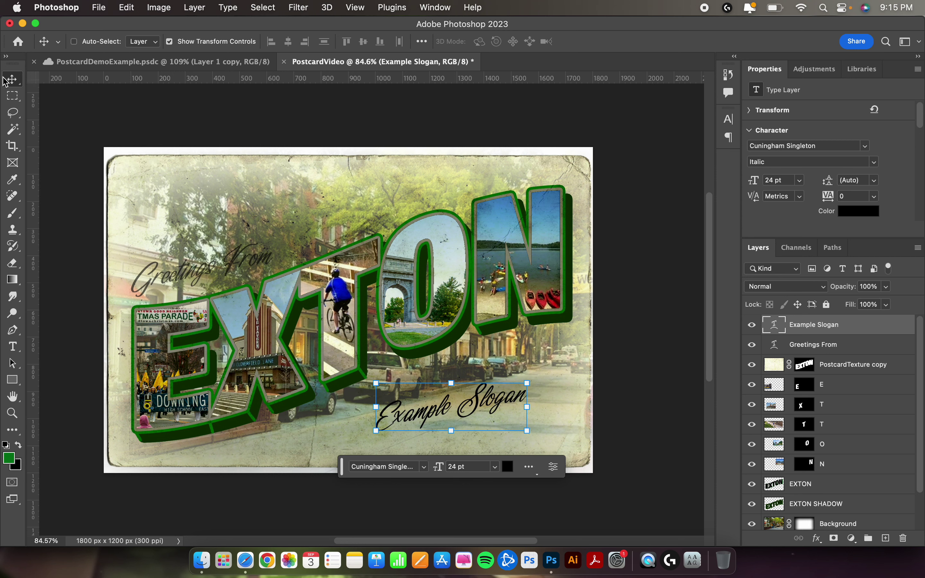
click(496, 402)
drag(496, 402, 541, 354)
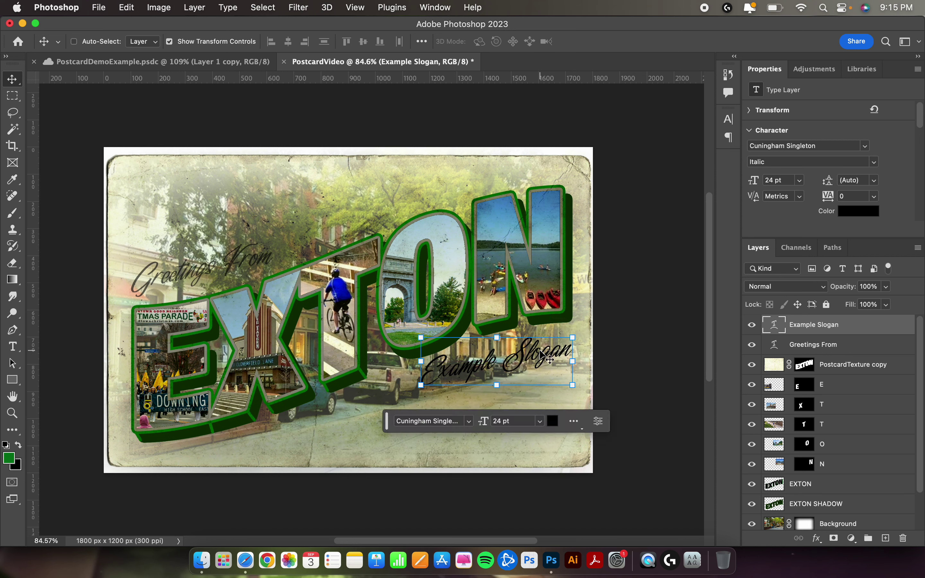
click(887, 287)
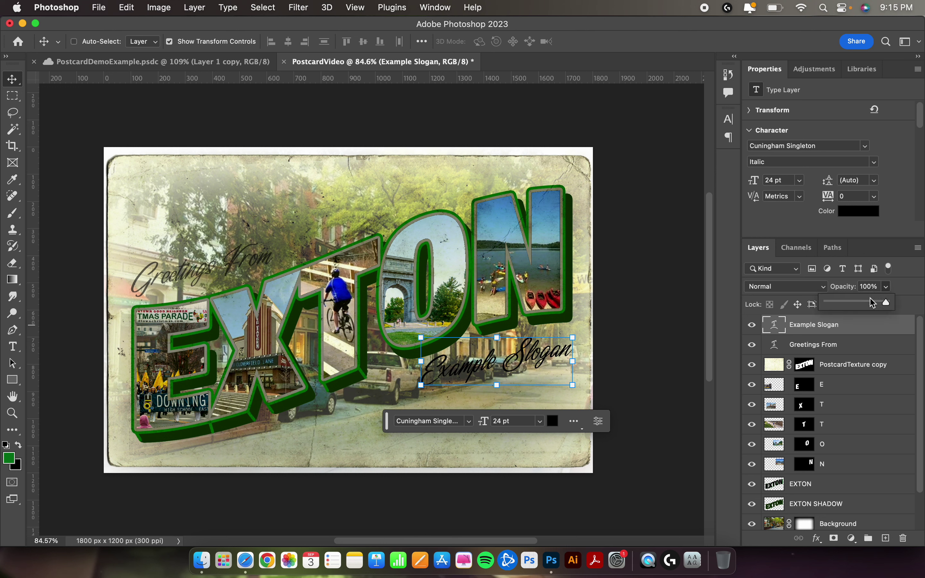
drag(887, 303, 872, 302)
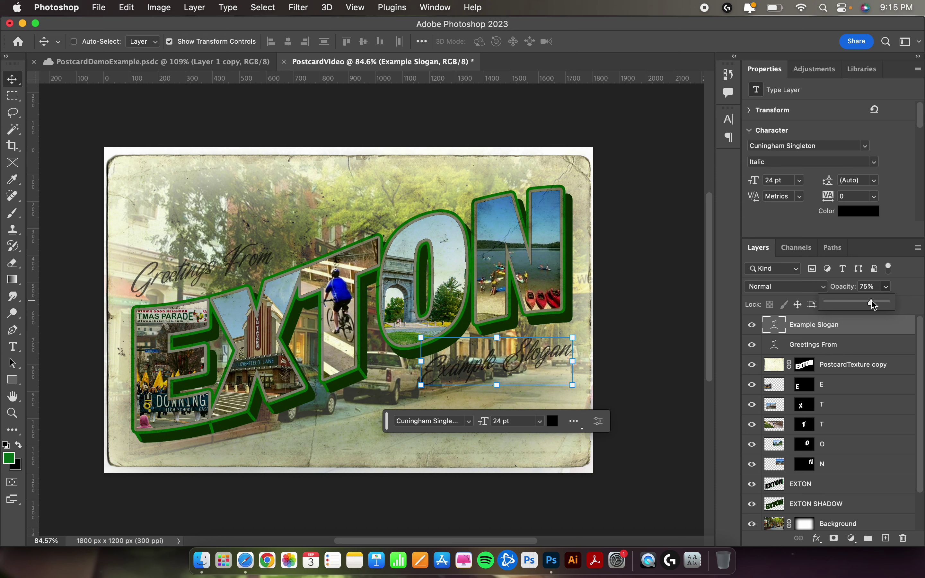
click(12, 95)
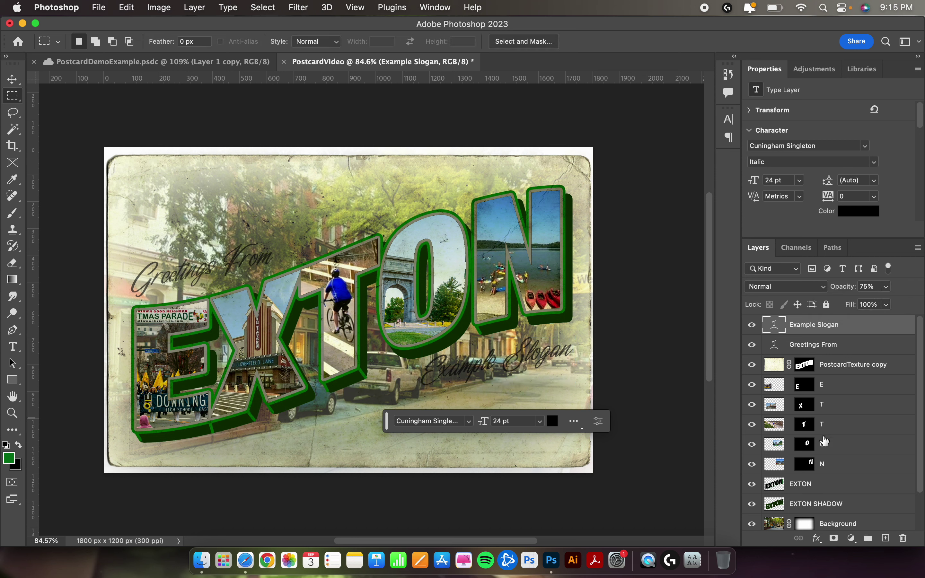
Add a drop shadow to the EXTON SHADOW layer with 90° angle, 16 px distance, 11% spread and 40 px size, and compare the artwork without it
scroll(825, 441, down, 2)
scroll(825, 441, up, 2)
scroll(830, 451, down, 2)
click(834, 461)
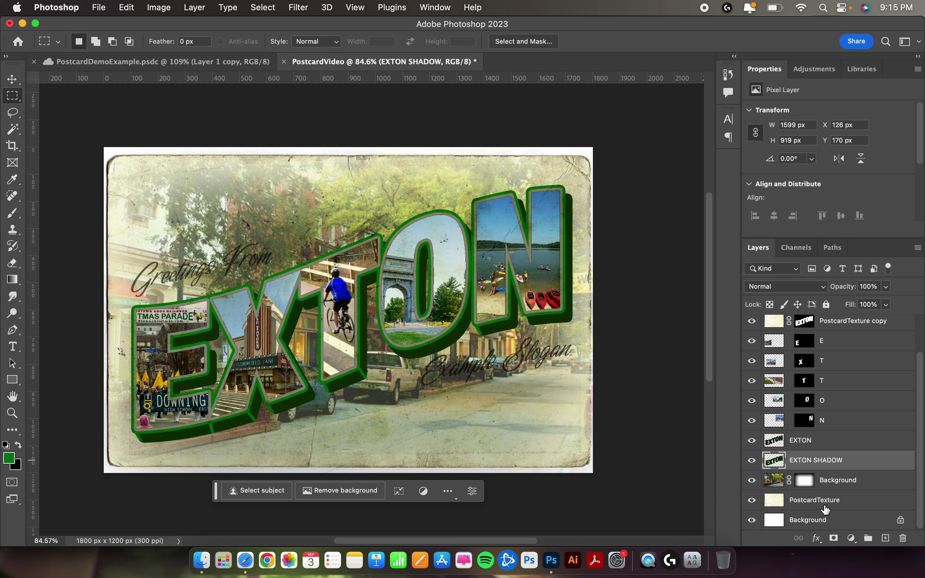
click(817, 540)
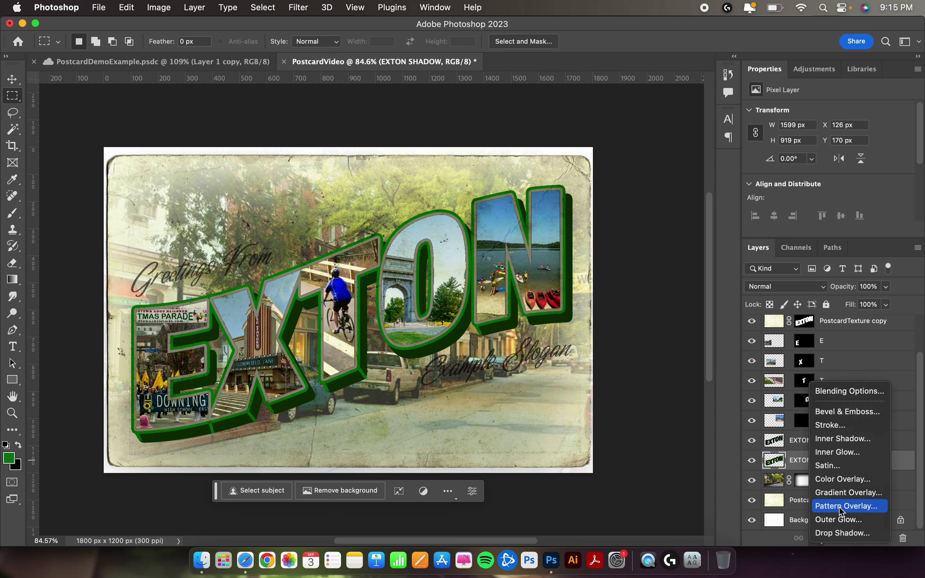
click(839, 536)
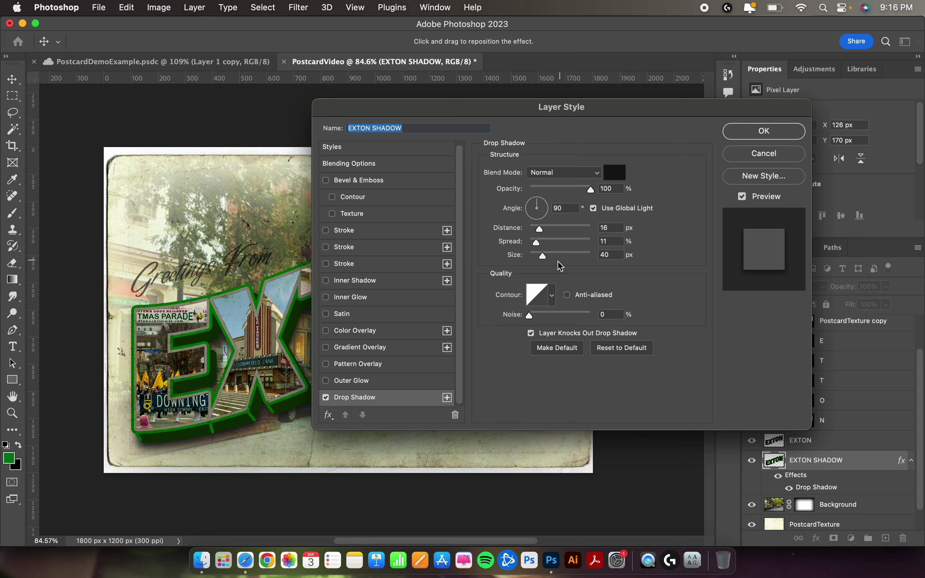
click(765, 132)
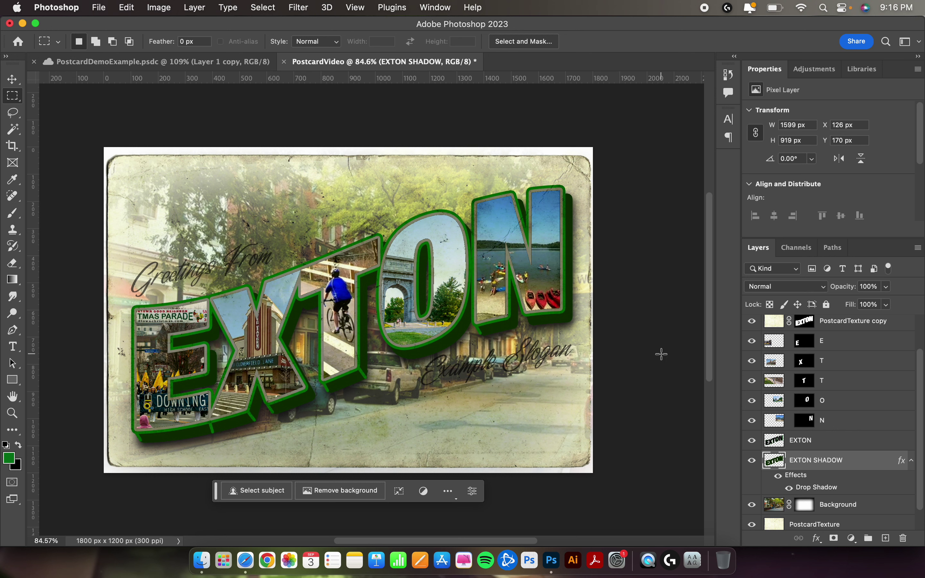
click(779, 476)
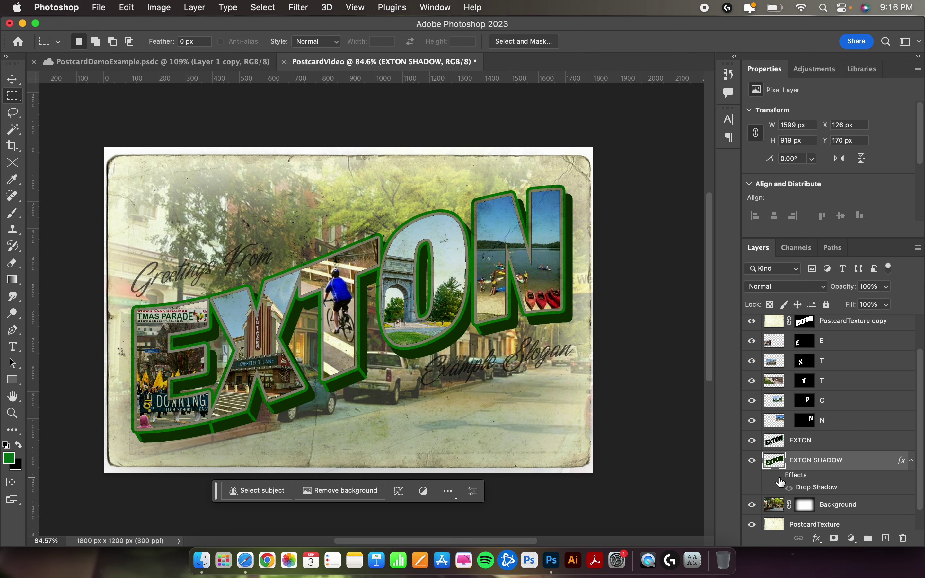
click(779, 476)
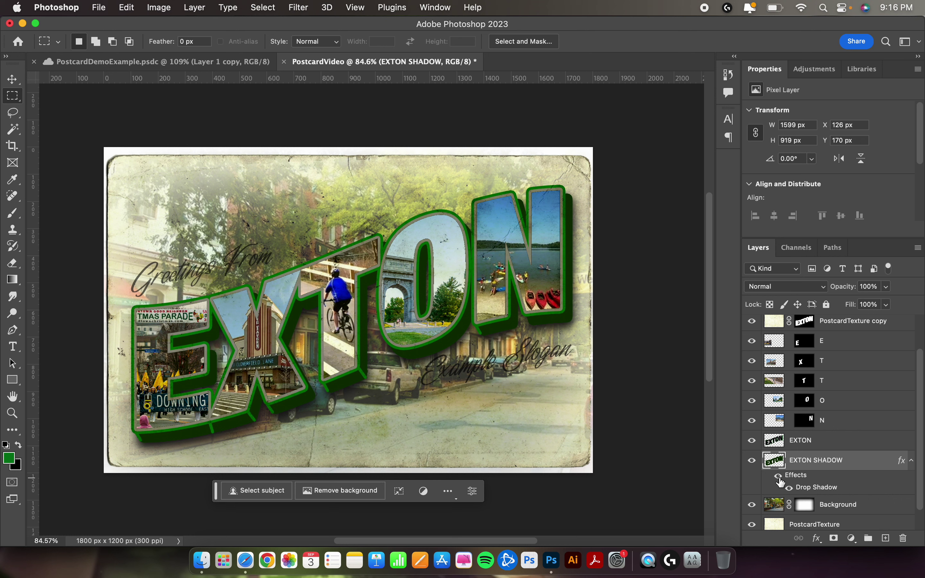